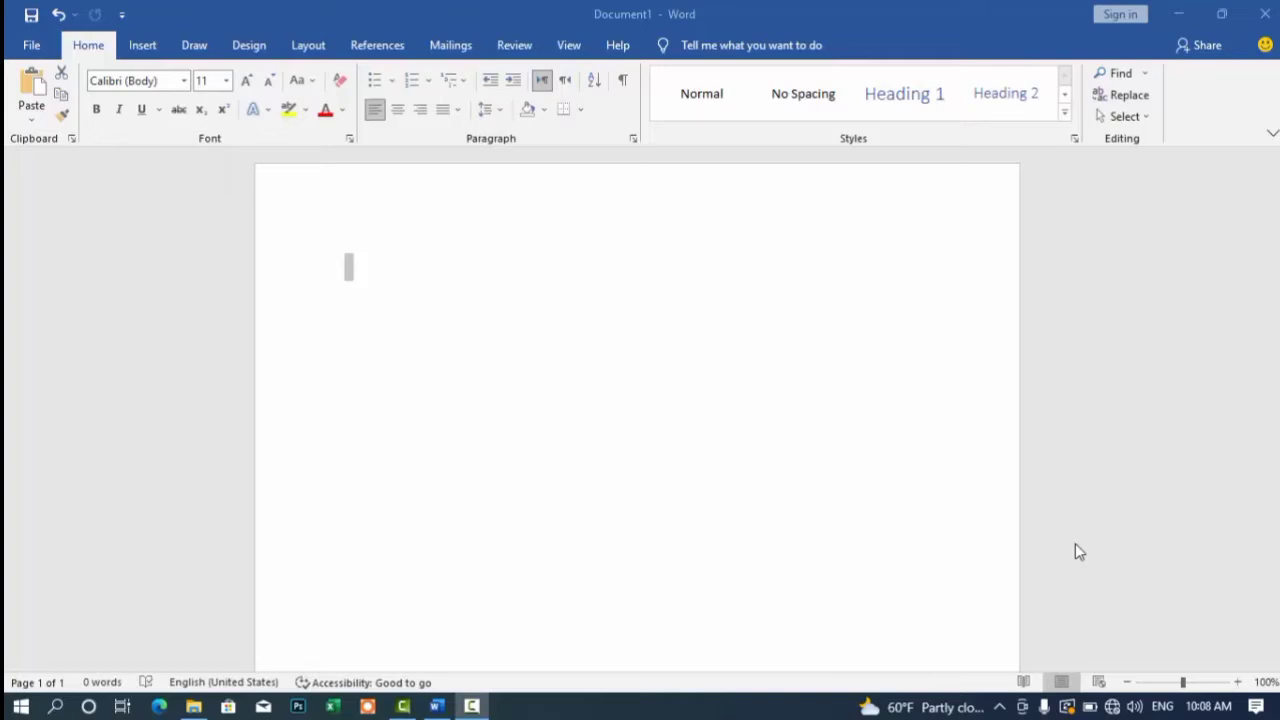
Paste the copied conversation text into the blank document
left_click(602, 306)
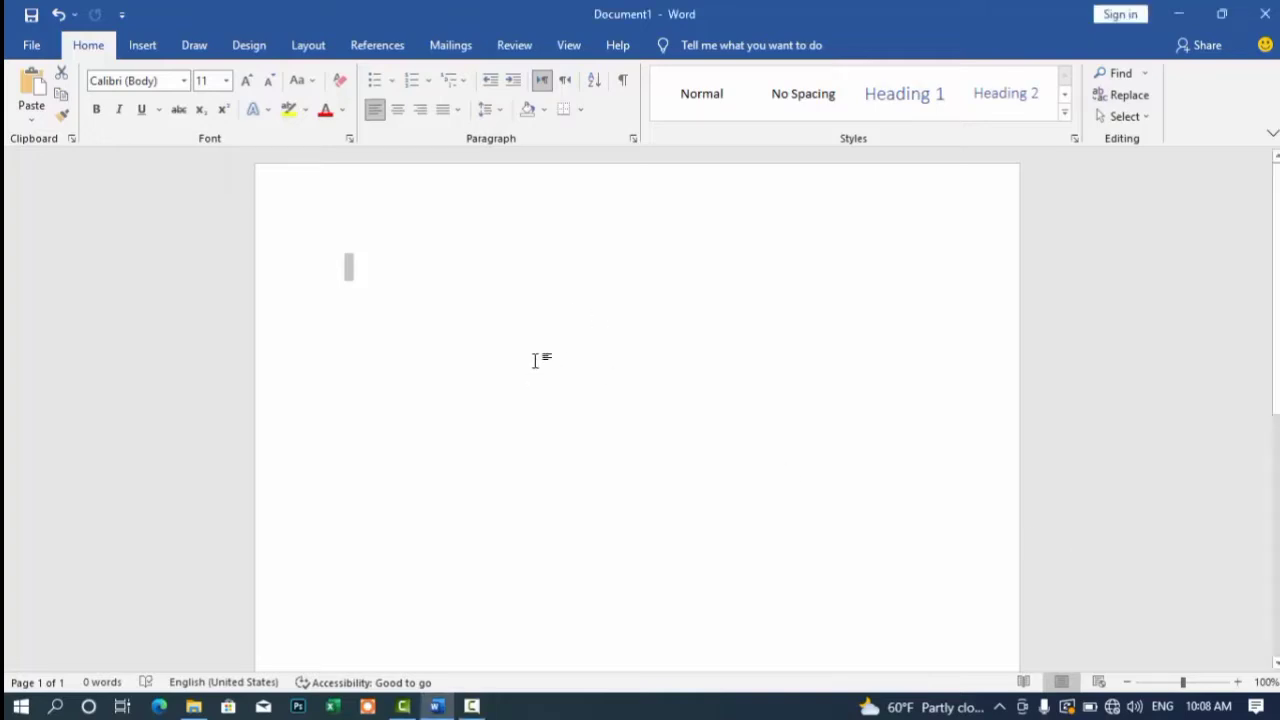
key("ctrl+v")
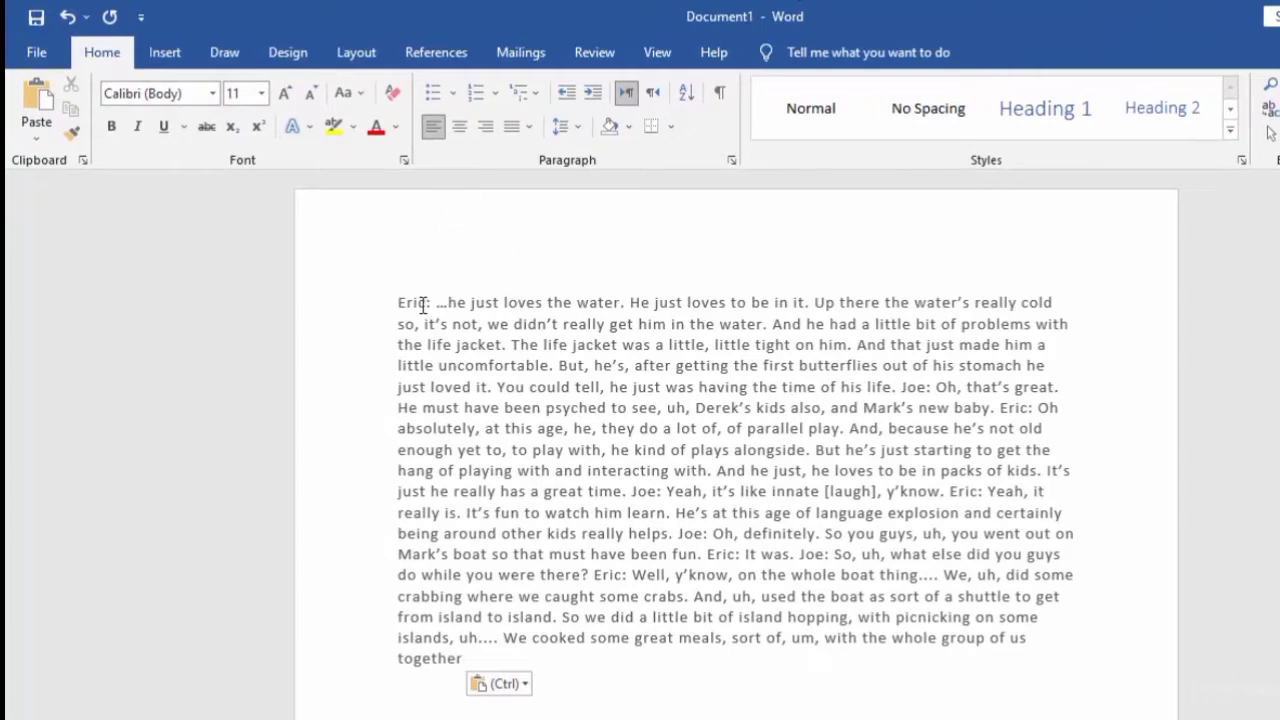
left_click_drag(424, 302, 396, 303)
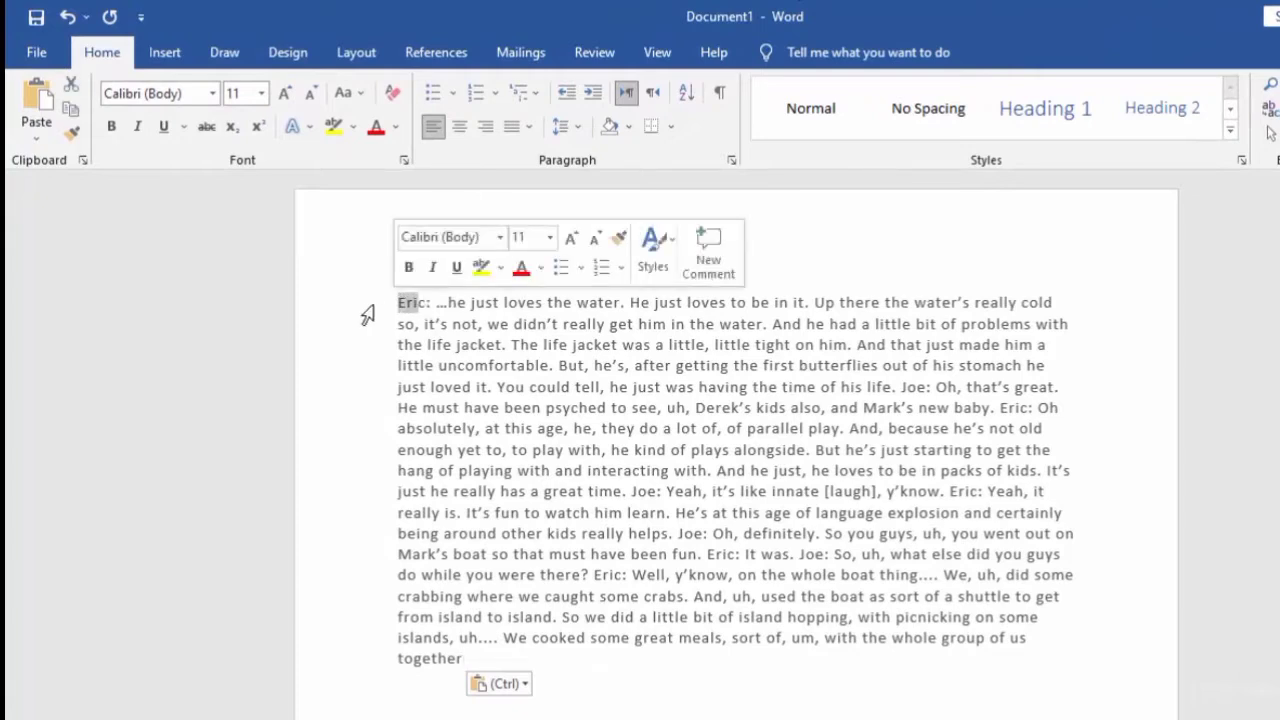
left_click(371, 304)
left_click(337, 345)
left_click(317, 452)
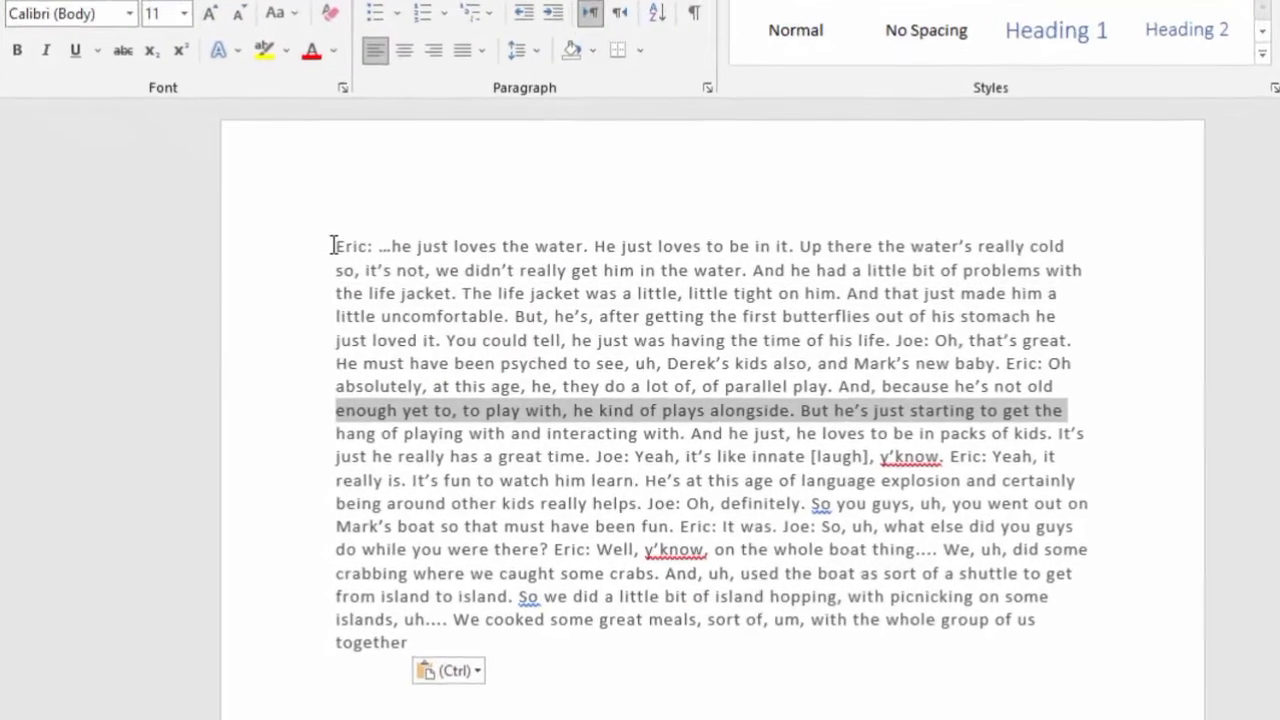
Split the opening speaker's name off onto its own line above the body paragraph
left_click_drag(397, 302, 431, 303)
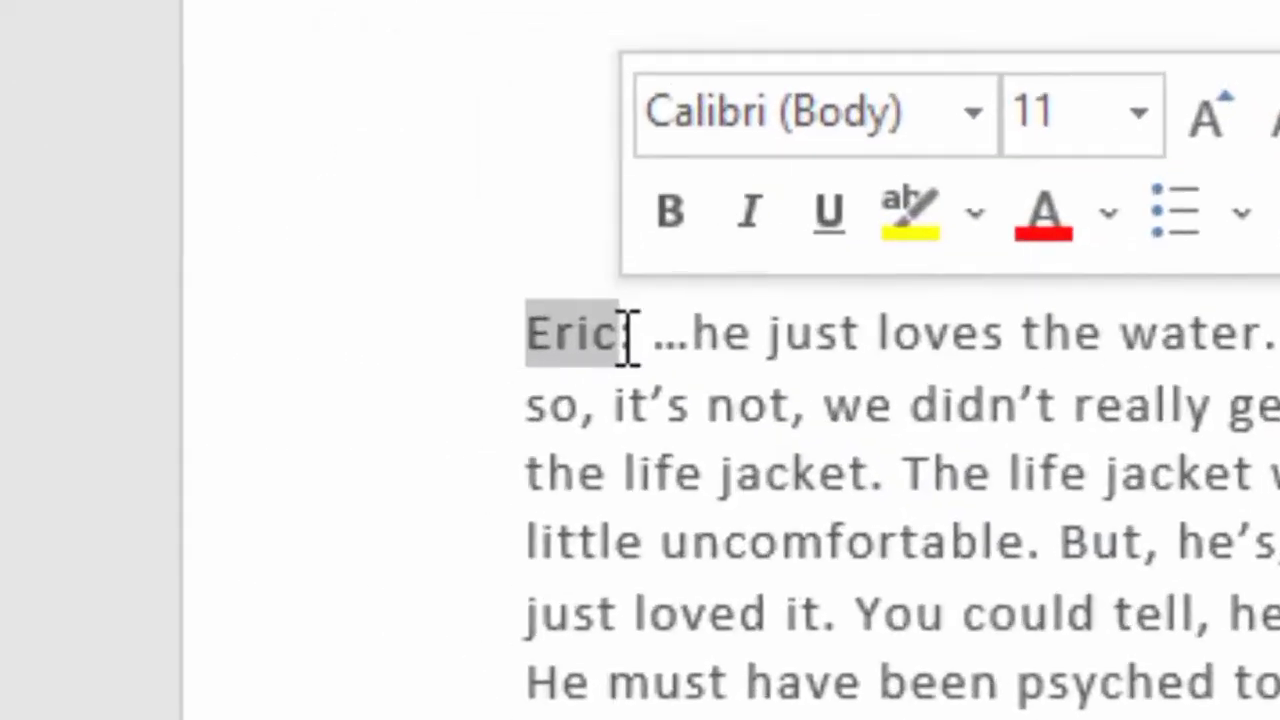
left_click(255, 134)
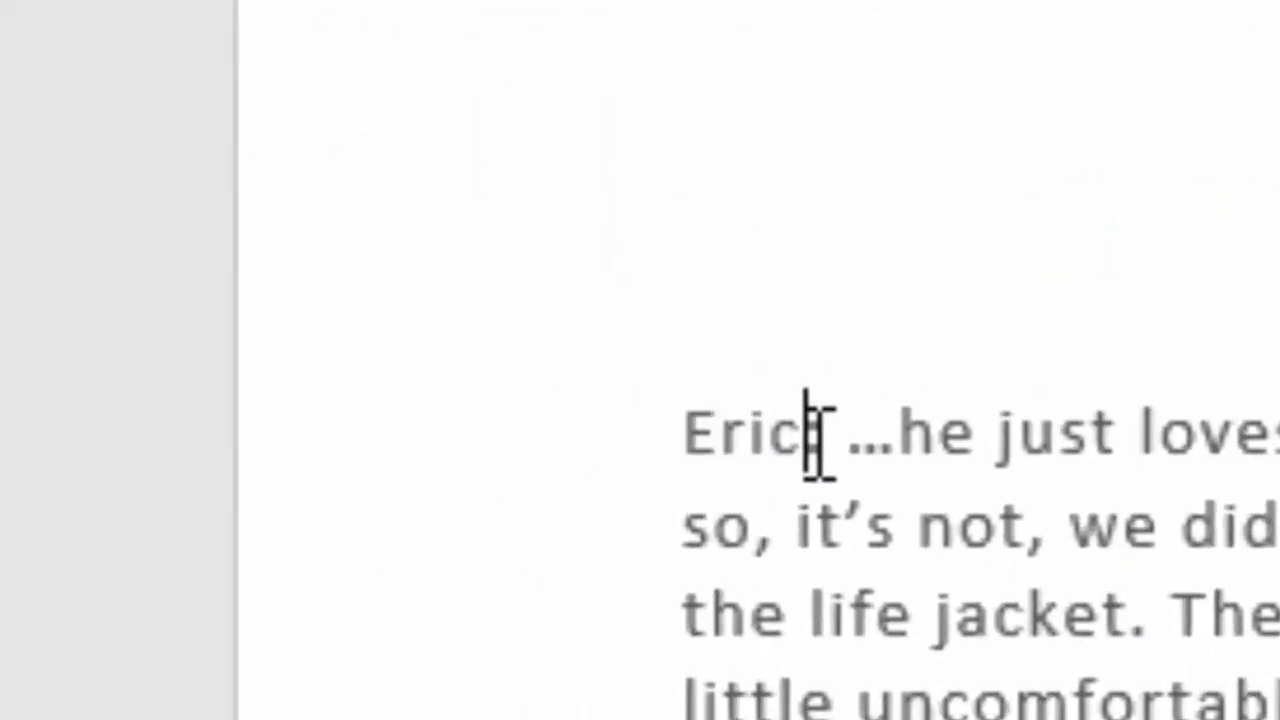
key("Return")
Centre the heading line that holds the speaker's name
left_click_drag(488, 341, 564, 341)
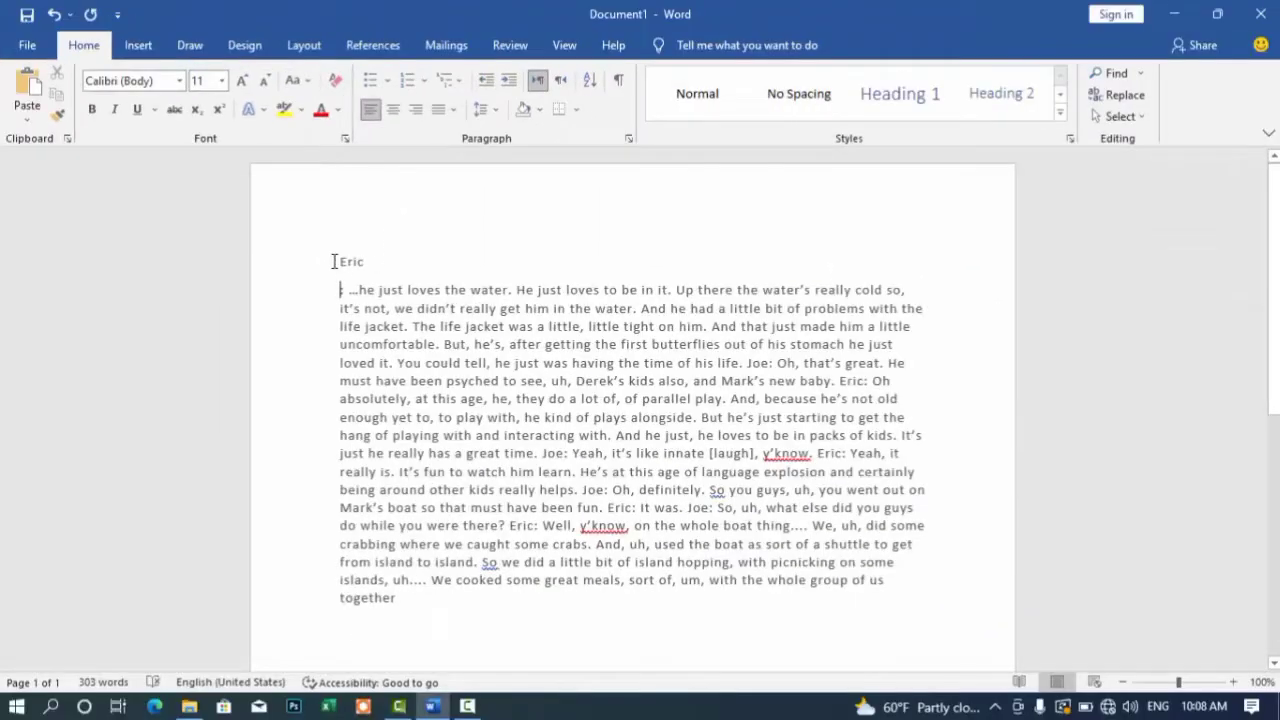
left_click_drag(362, 262, 368, 268)
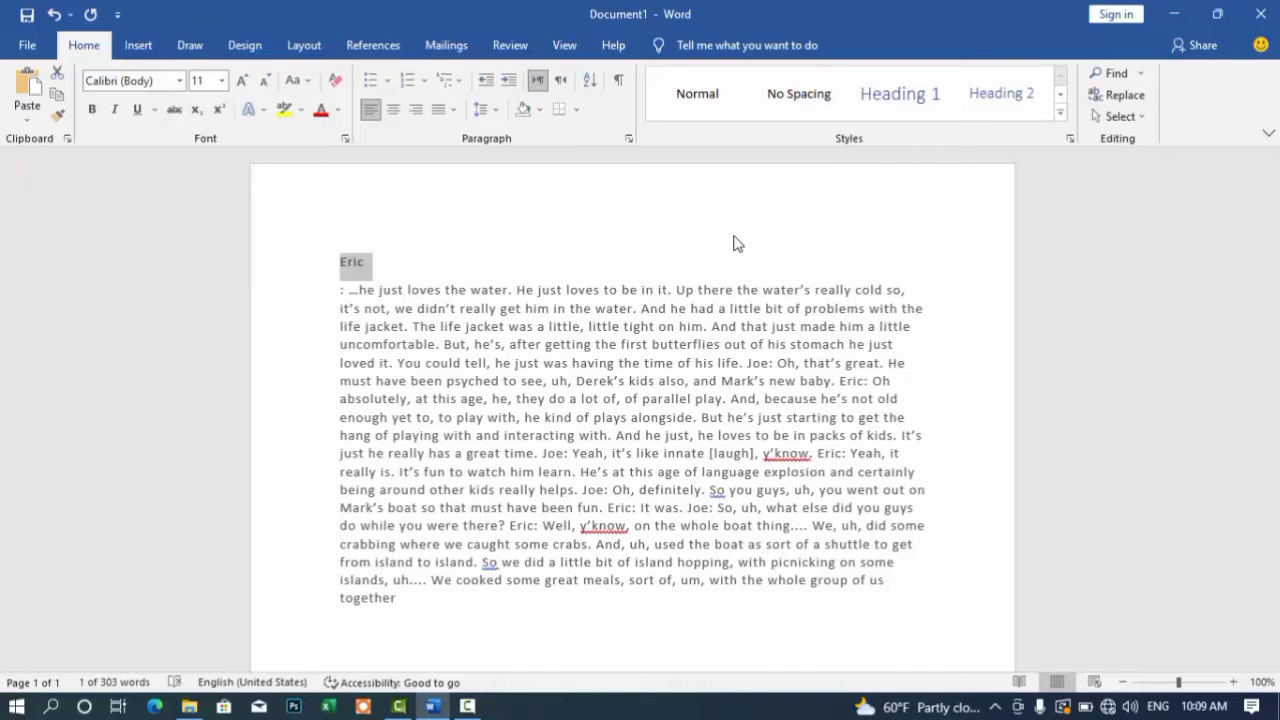
left_click(735, 243)
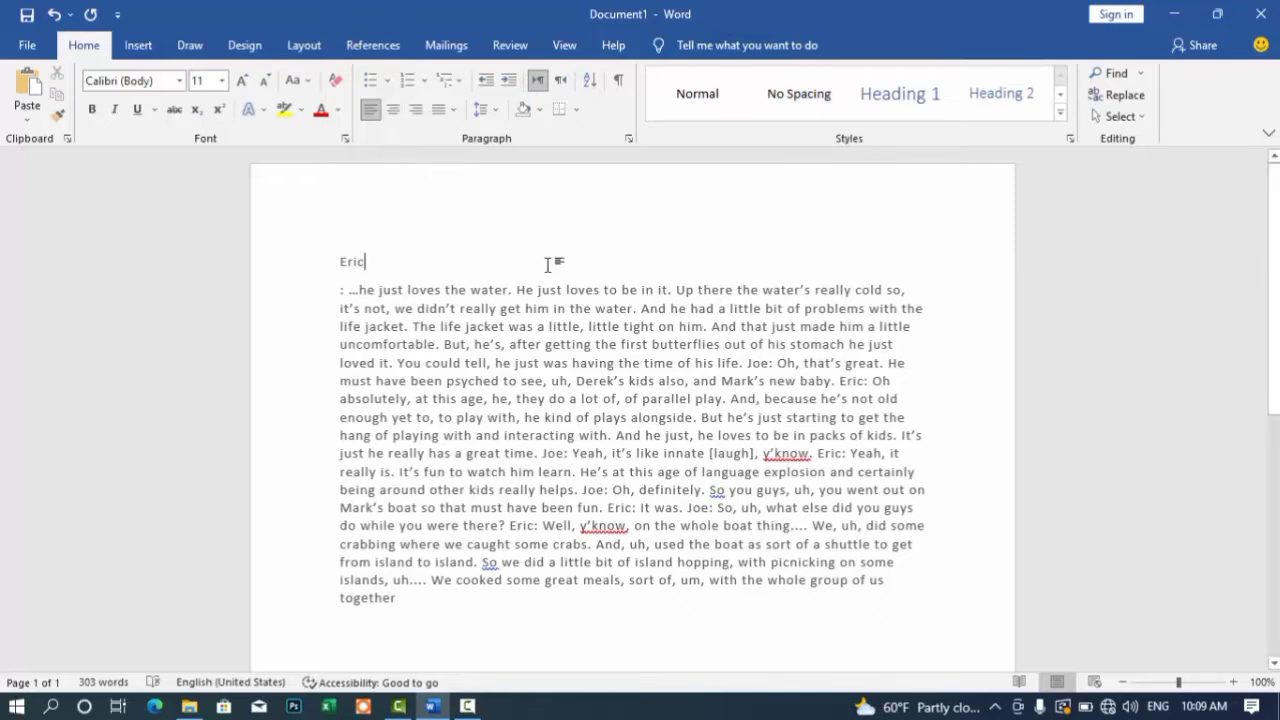
key("ctrl+e")
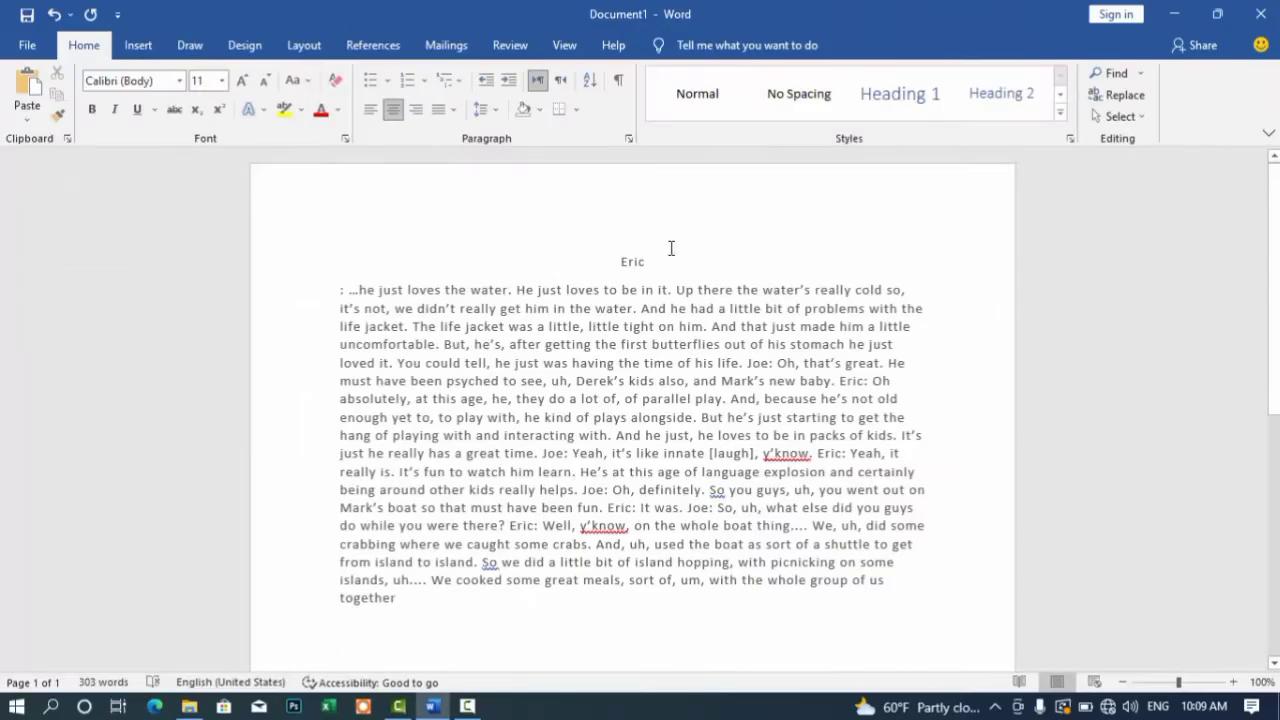
Align the heading line back to the left margin
left_click_drag(608, 262, 660, 263)
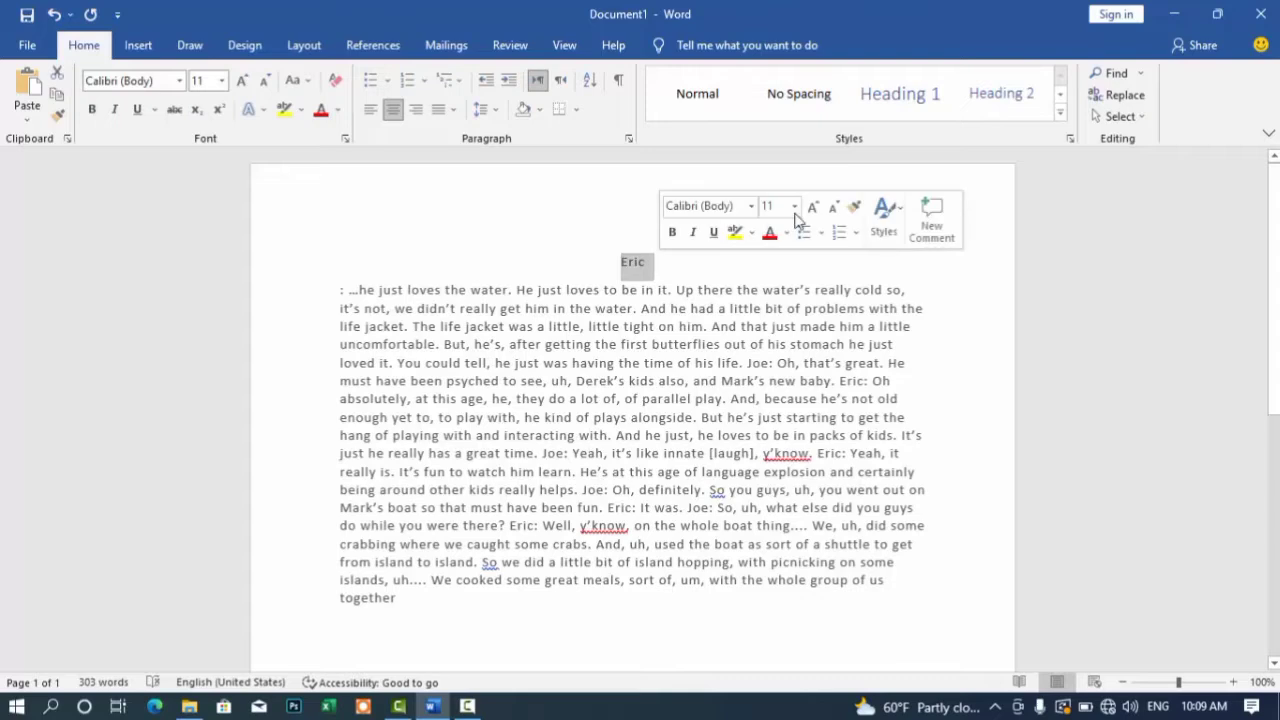
left_click(1060, 113)
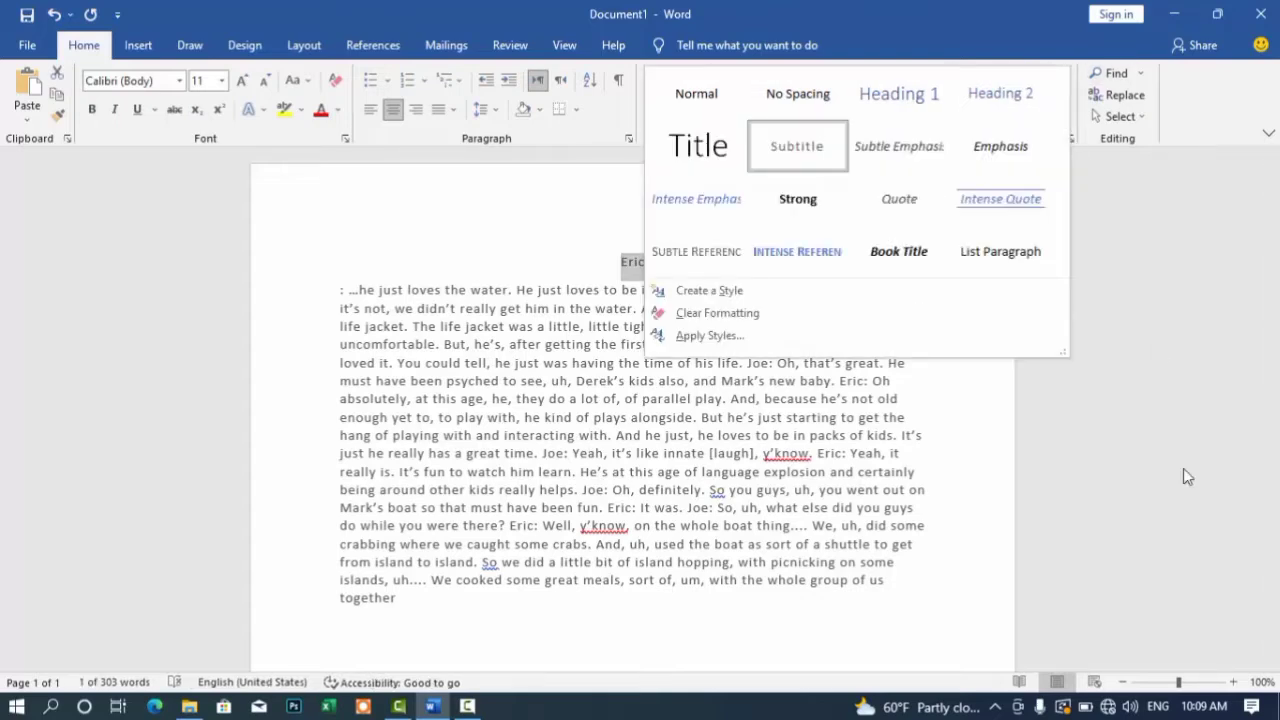
left_click(1186, 683)
left_click_drag(1187, 684, 1184, 683)
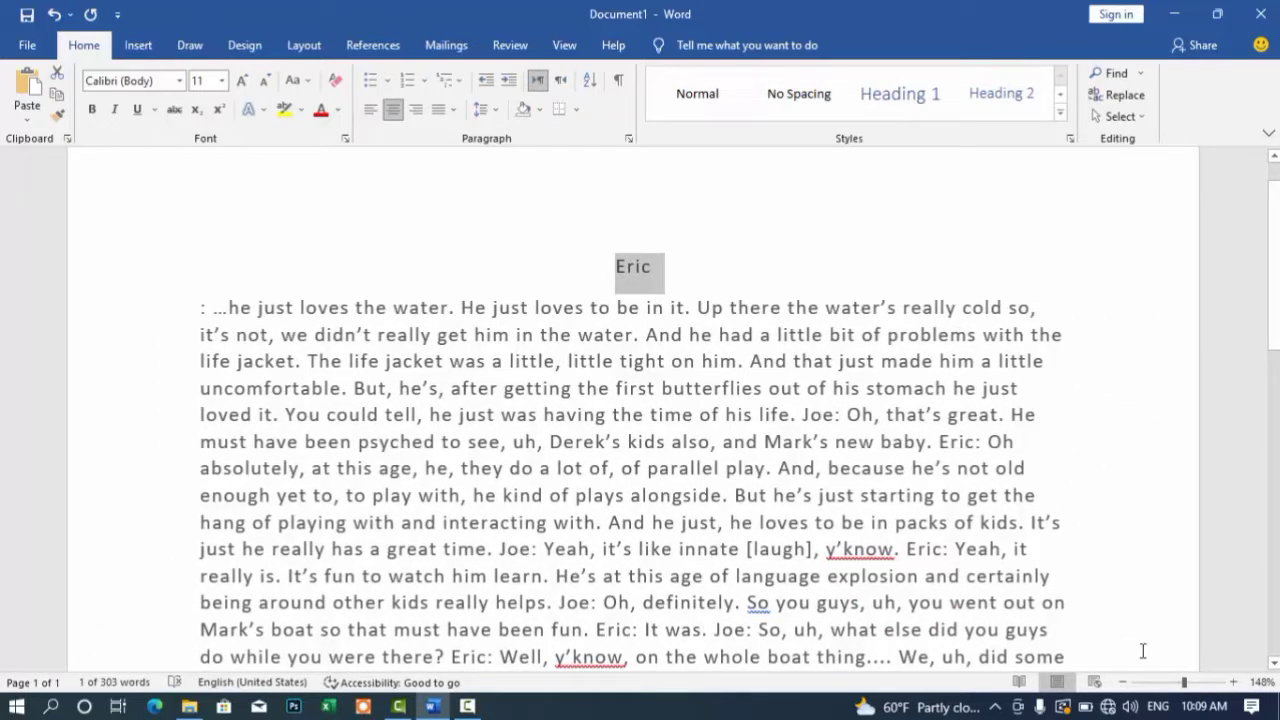
left_click_drag(1184, 683, 1190, 683)
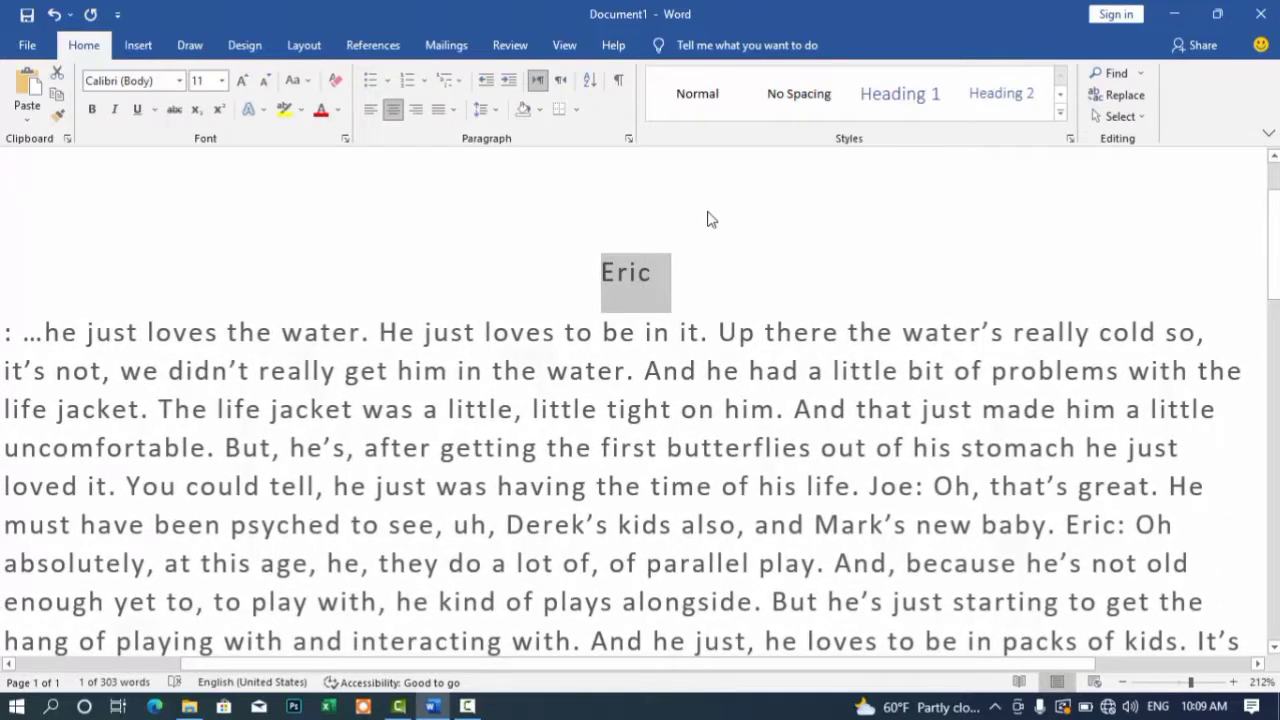
left_click(370, 112)
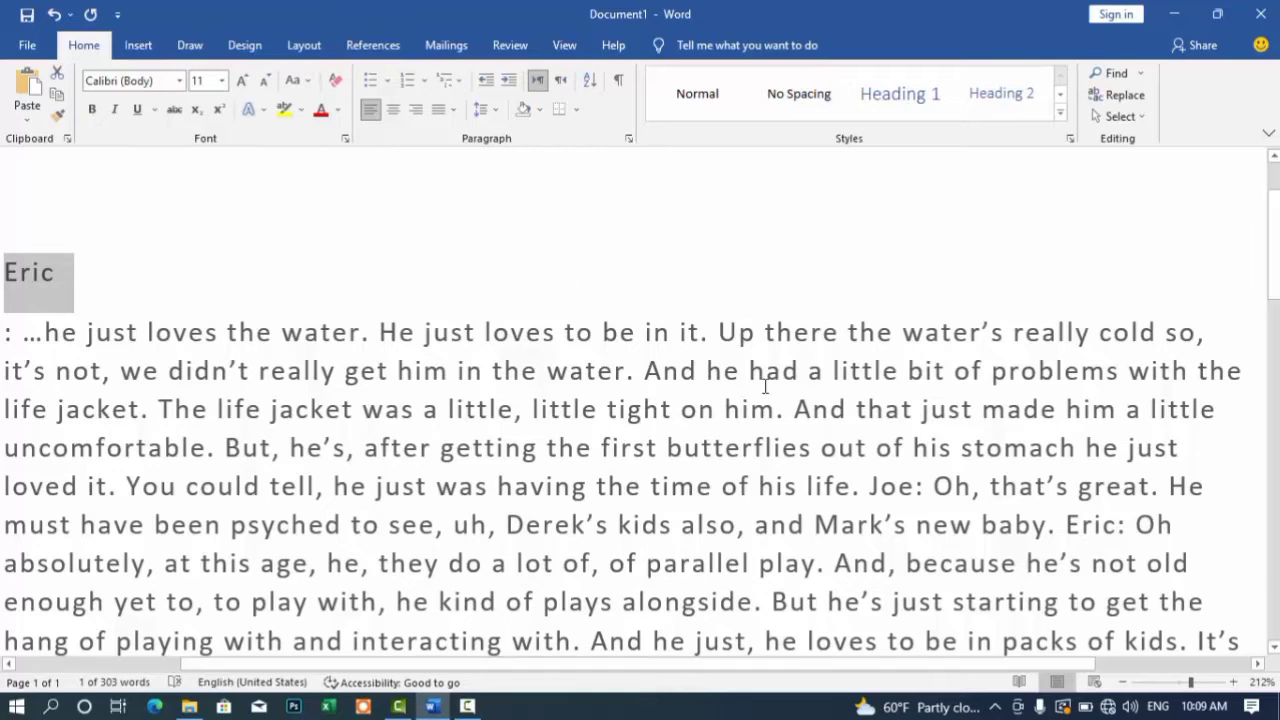
Apply the Intense Quote style to the heading line above the body paragraph
left_click(1124, 682)
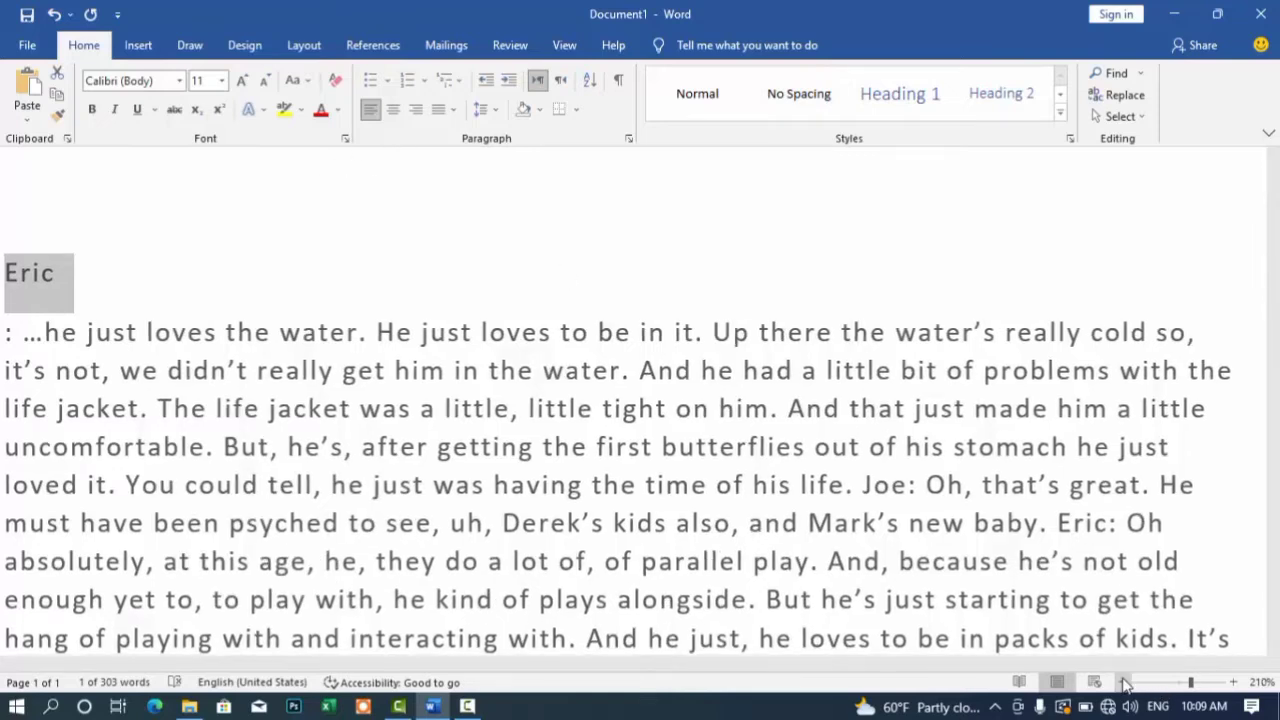
left_click(1124, 682)
left_click(1124, 682)
left_click(1124, 682)
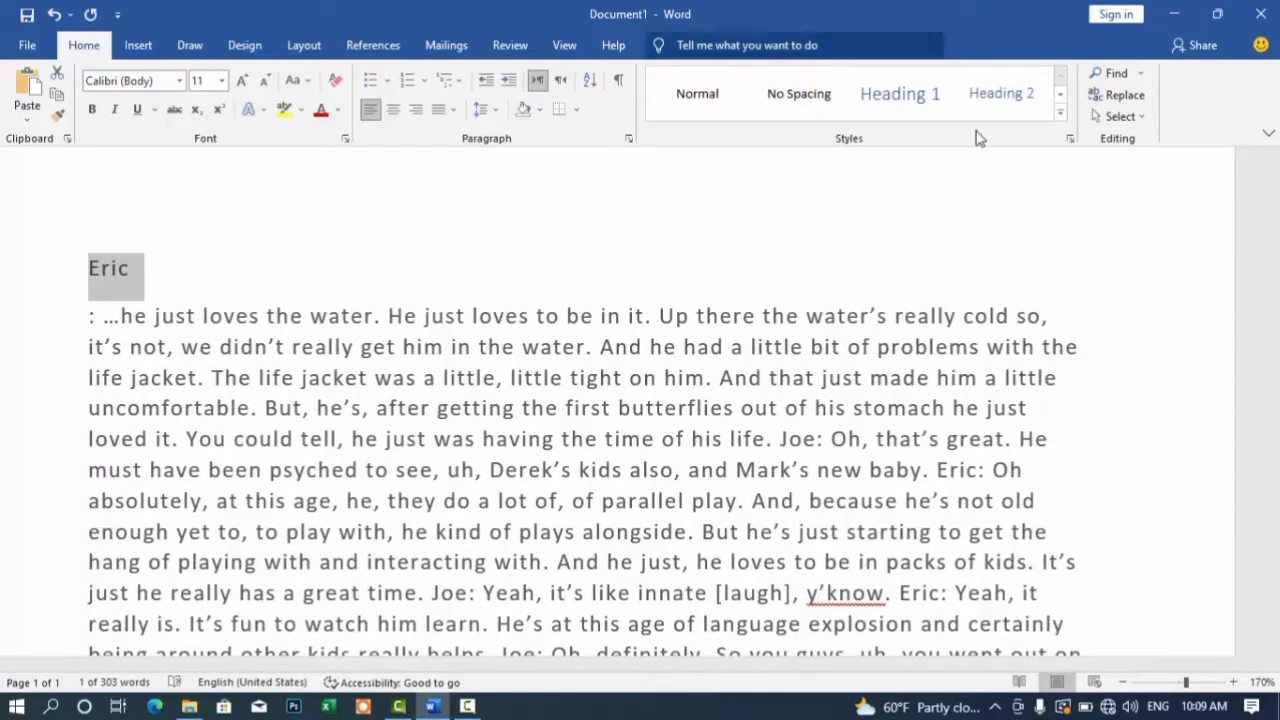
left_click(1061, 112)
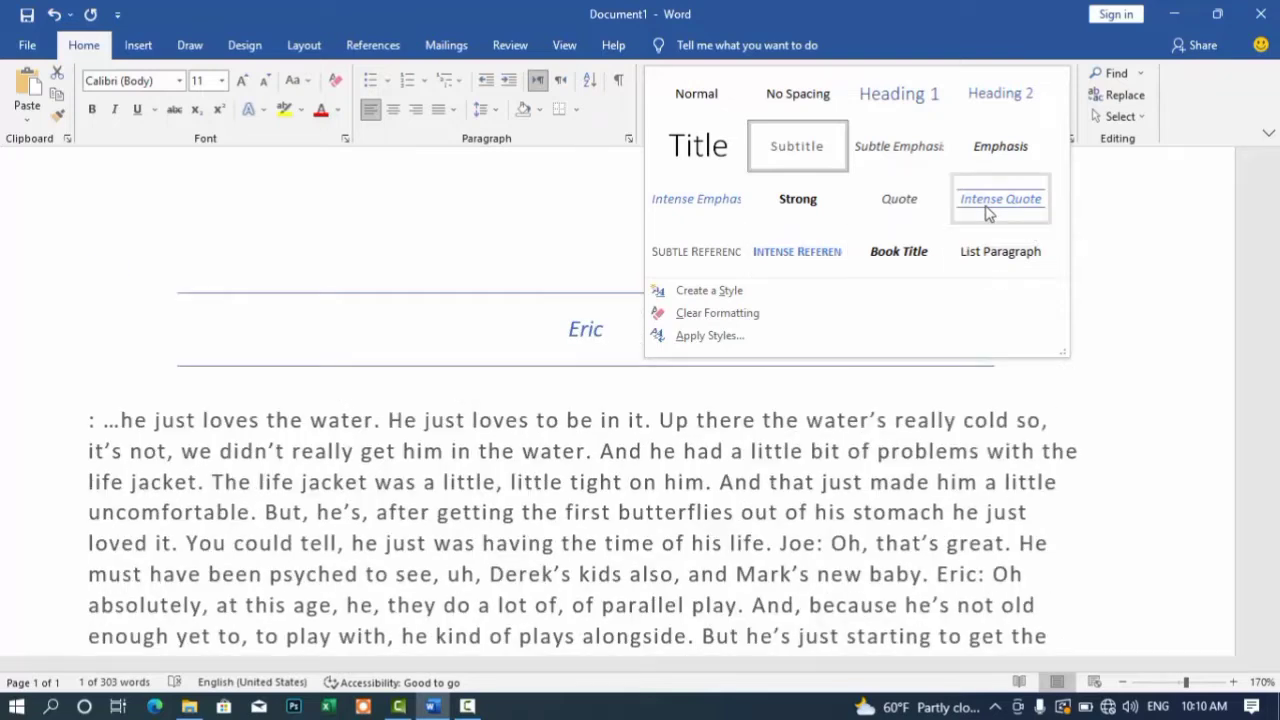
left_click(988, 200)
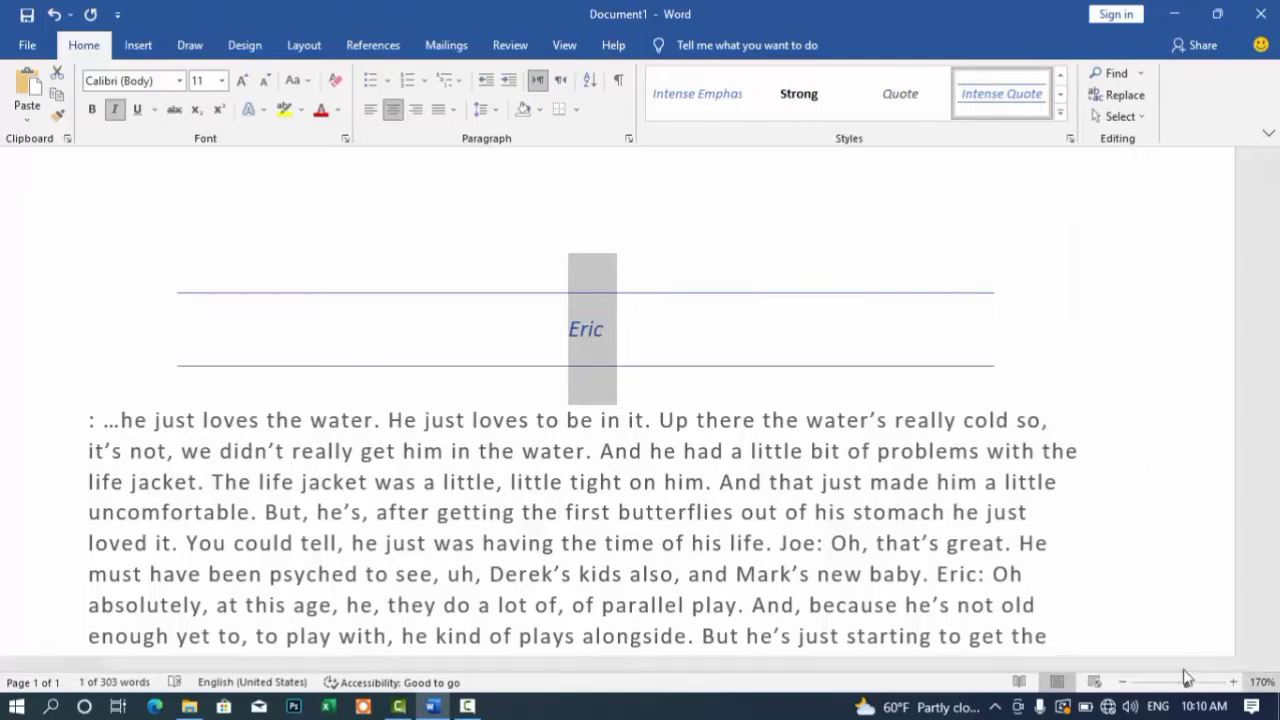
left_click_drag(1186, 682, 1181, 684)
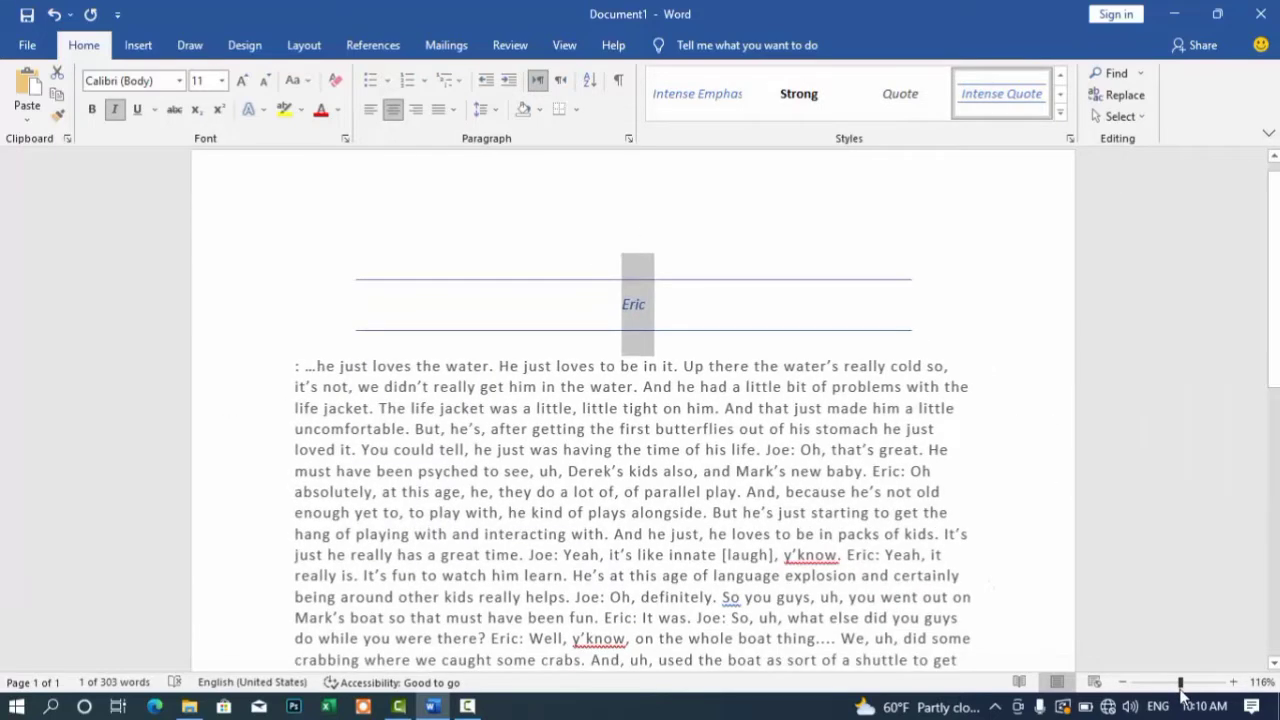
left_click(1006, 378)
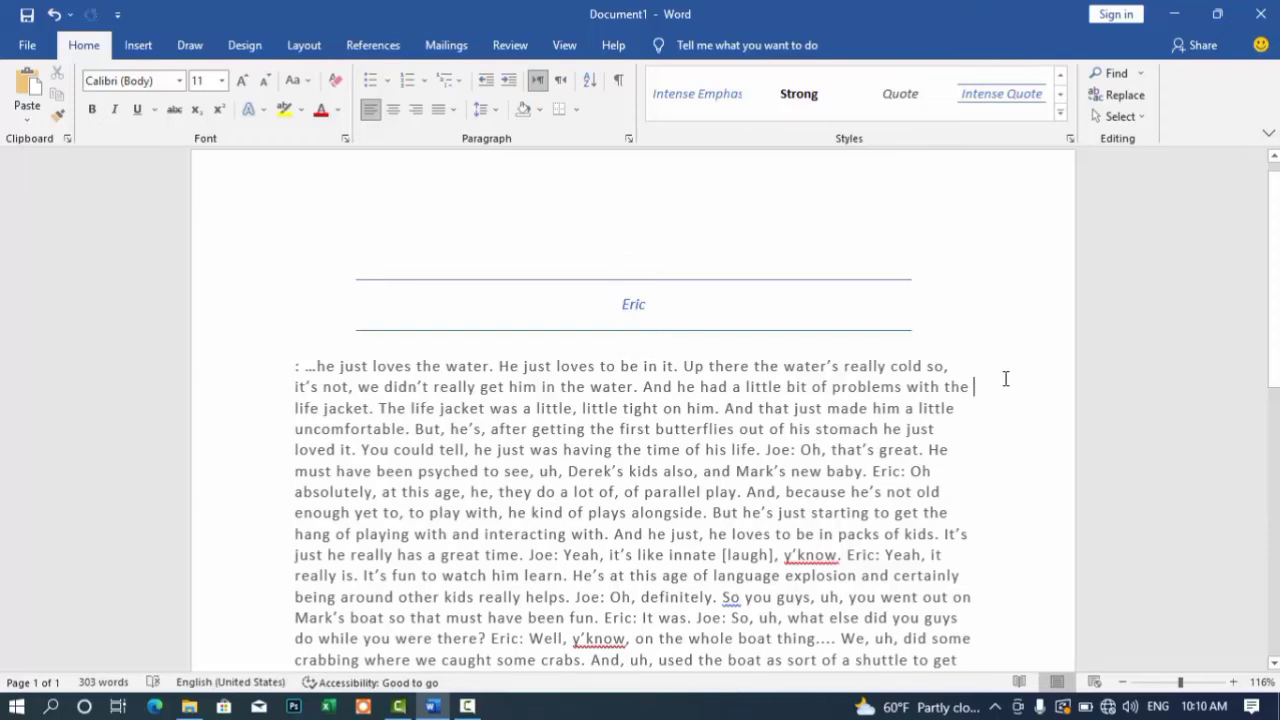
Try to create a new style from the body paragraph's formatting with underline added, and discard it
left_click(1060, 112)
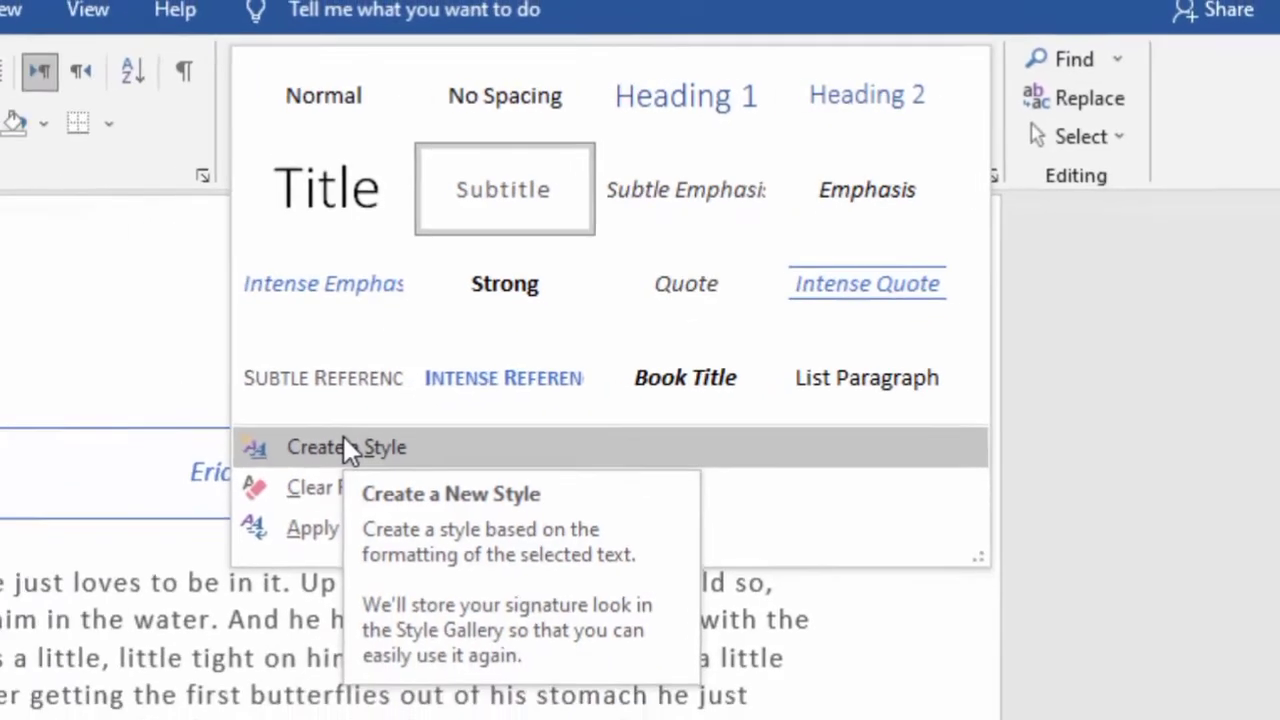
left_click(208, 500)
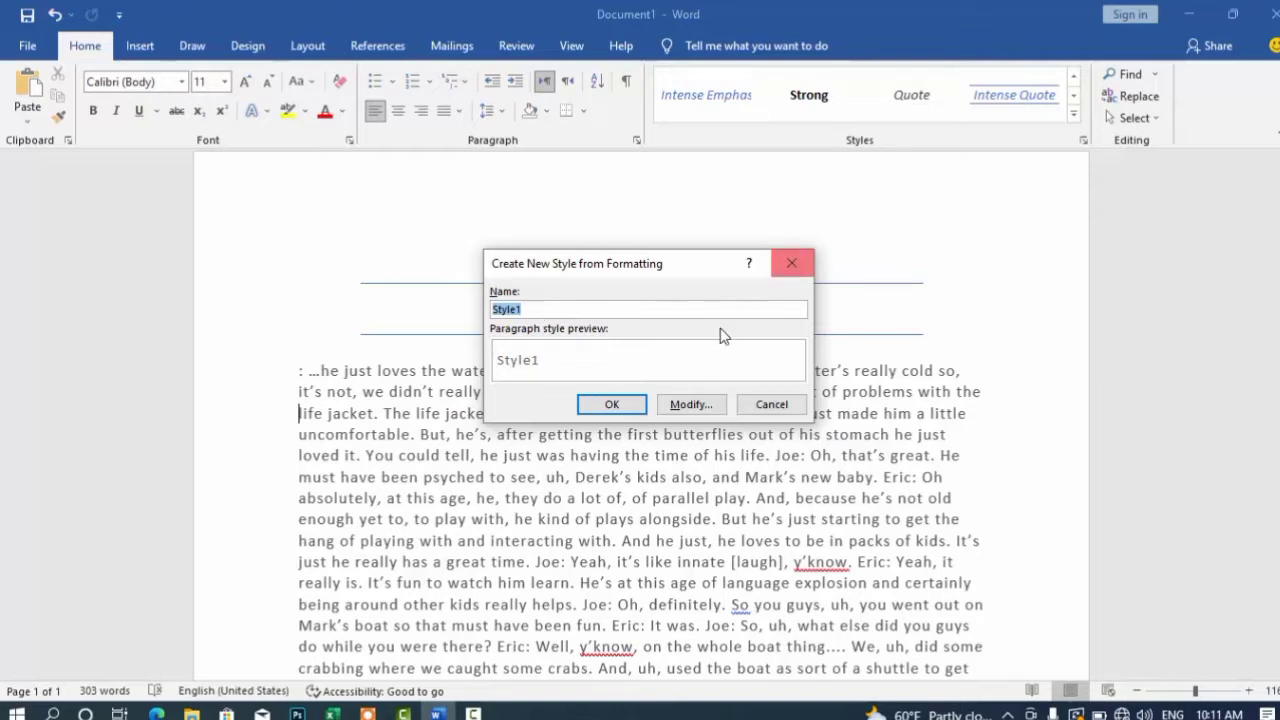
left_click(690, 404)
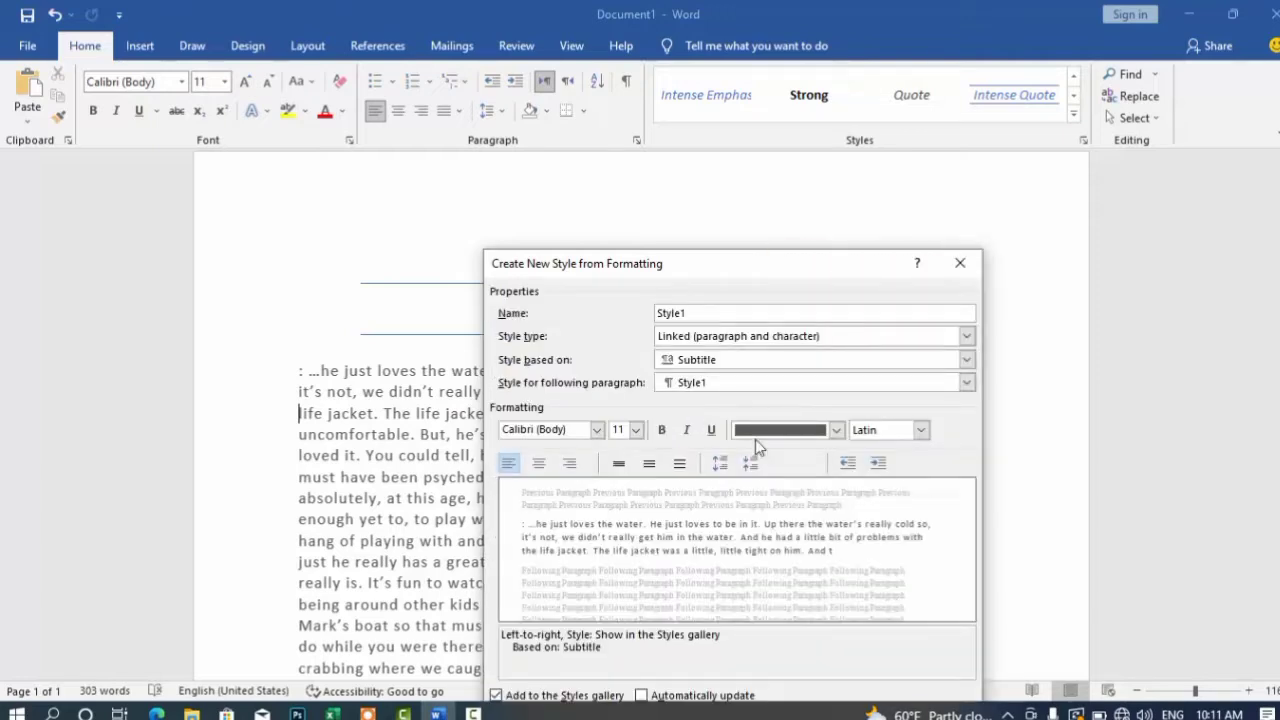
left_click(711, 429)
left_click(960, 263)
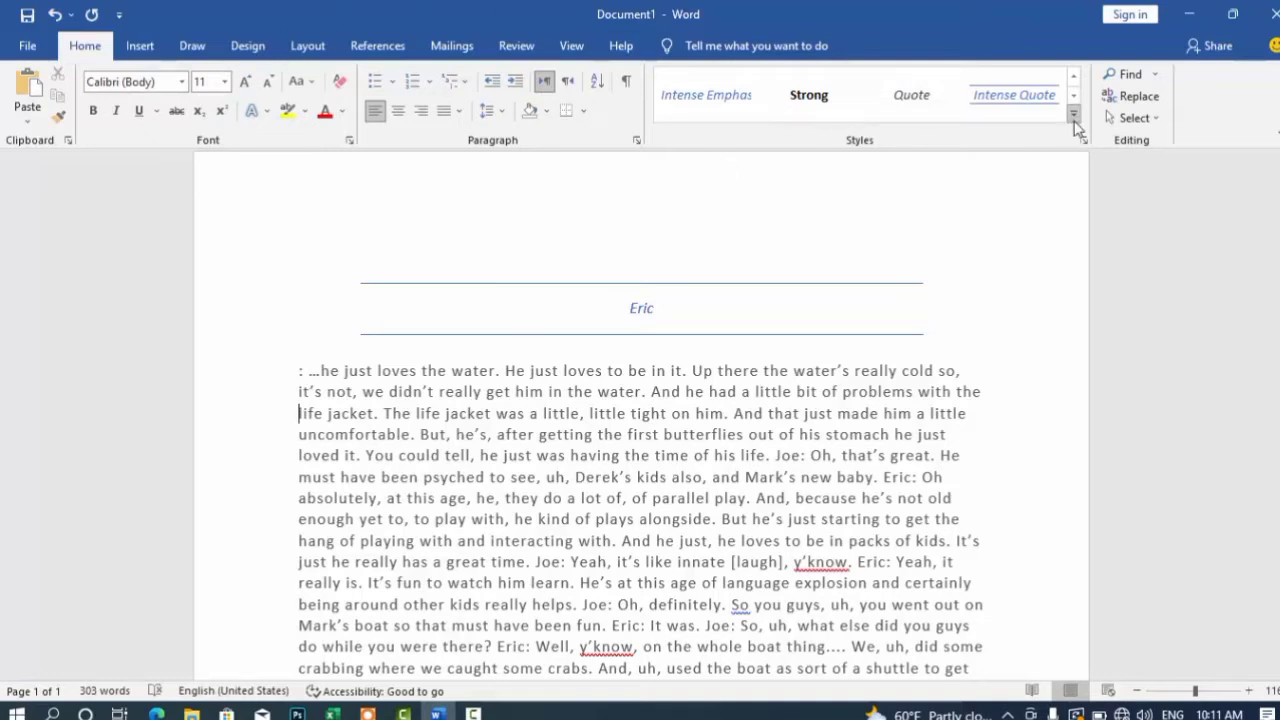
Apply the Subtle Emphasis style at the insertion point before "life jacket" using Apply Styles, and close the style panes
left_click(1074, 116)
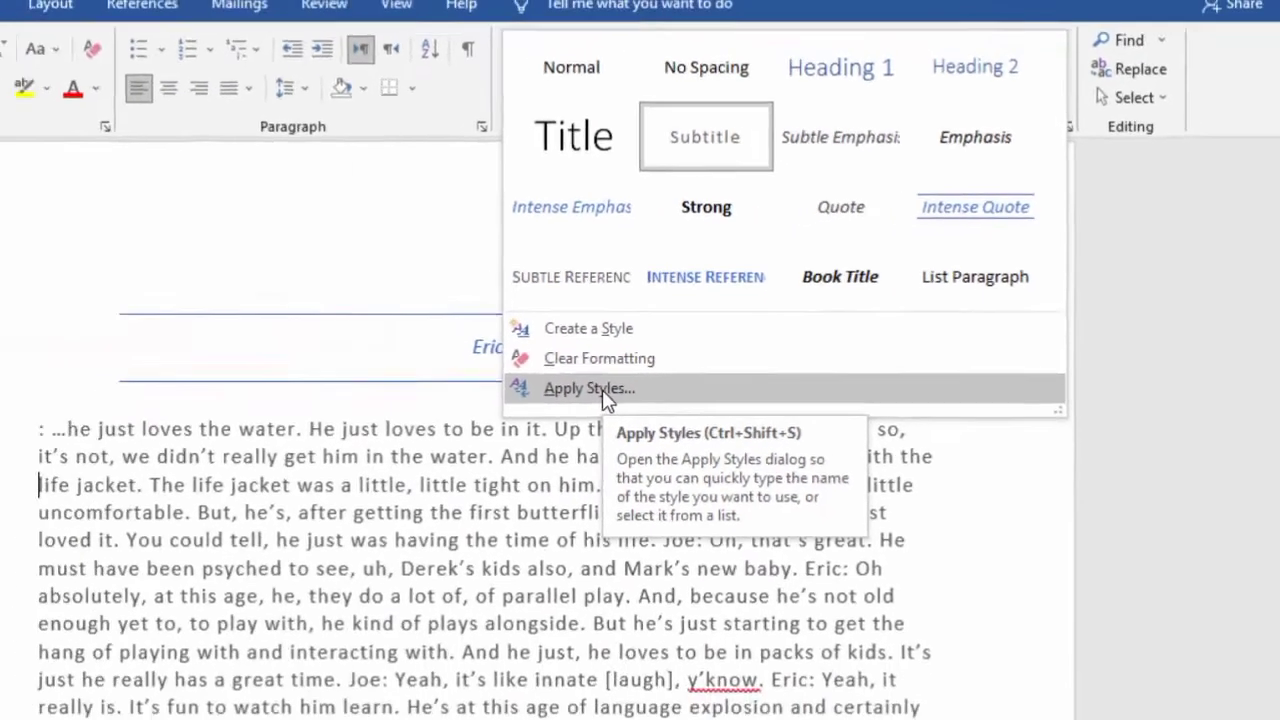
left_click(399, 480)
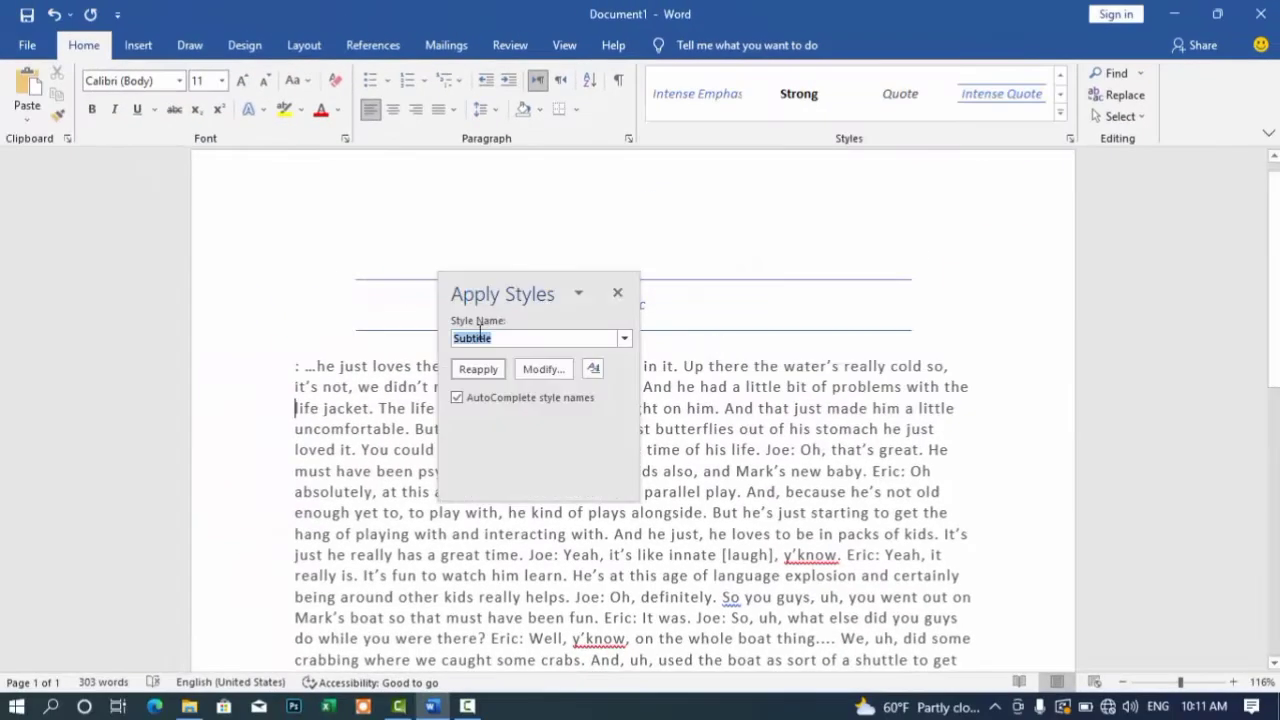
left_click(624, 338)
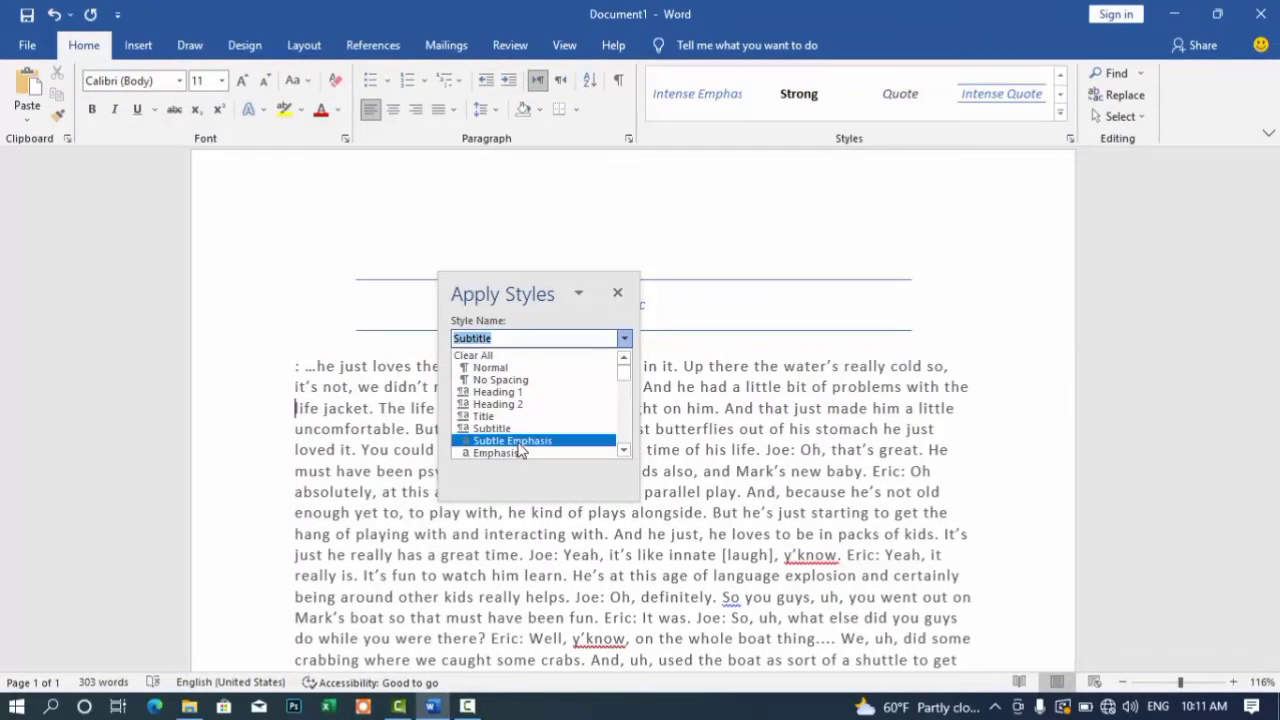
left_click(519, 443)
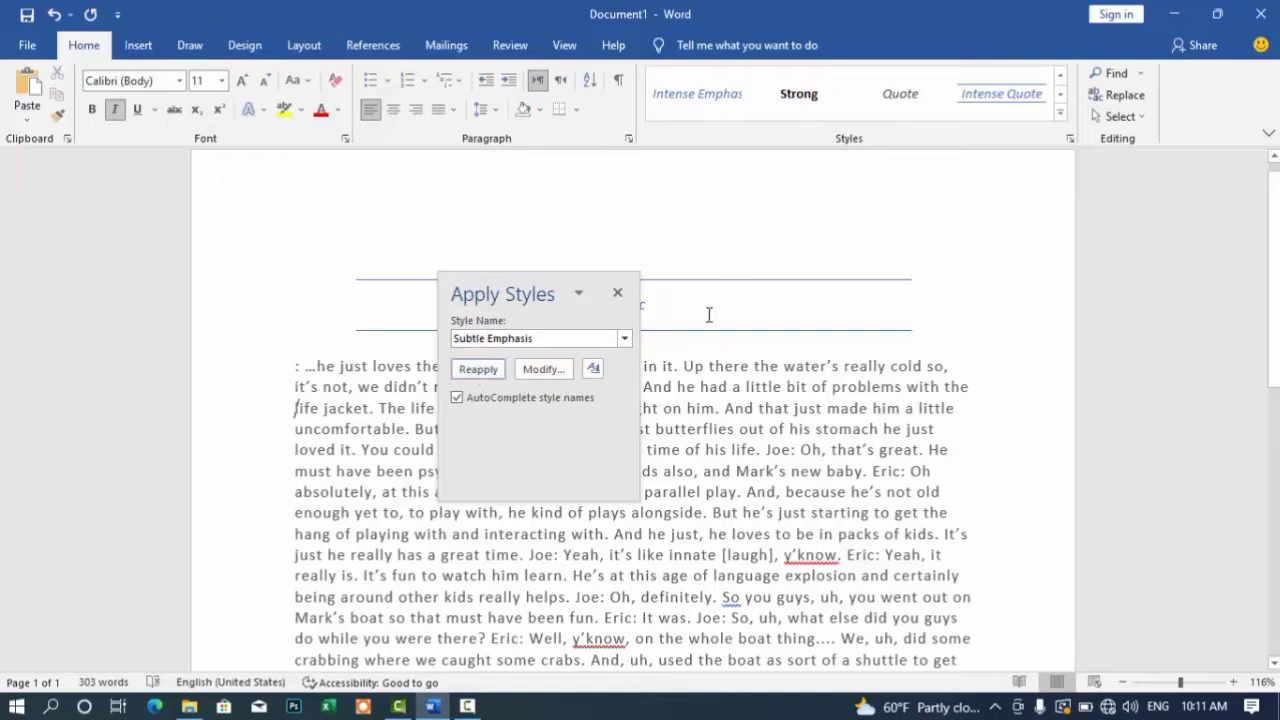
left_click(595, 372)
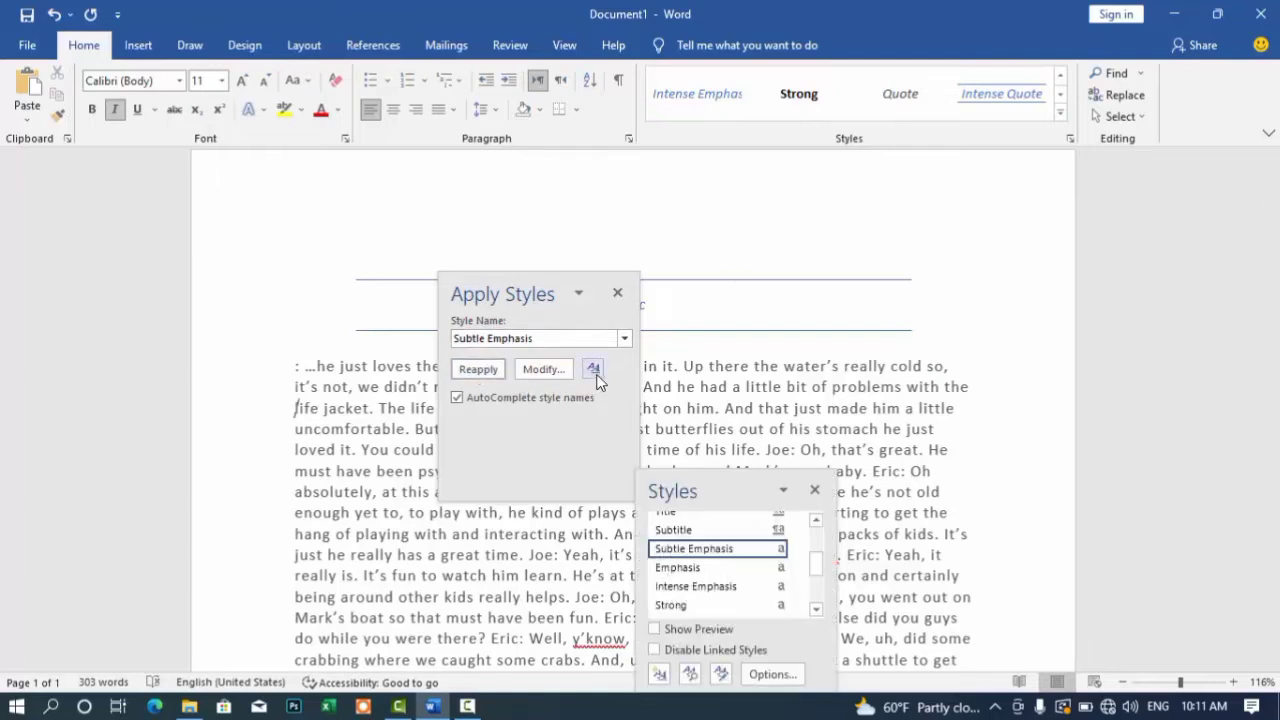
left_click(814, 496)
left_click(617, 293)
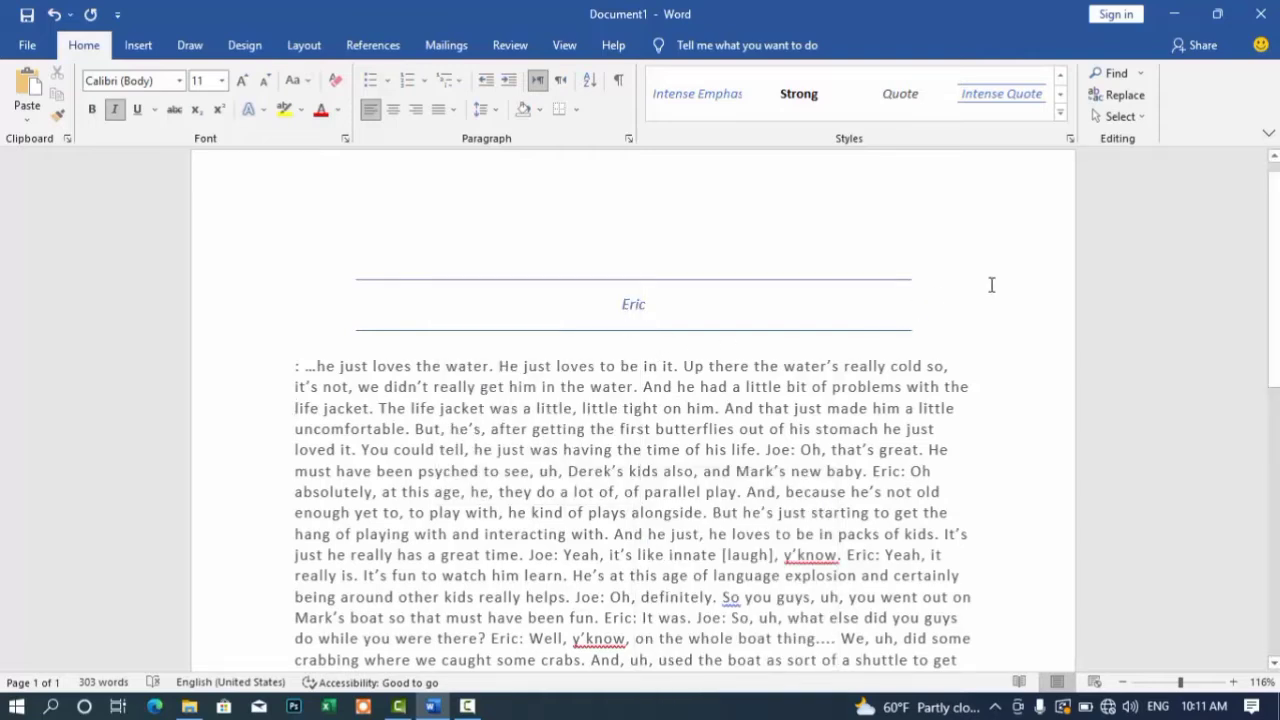
left_click(1060, 113)
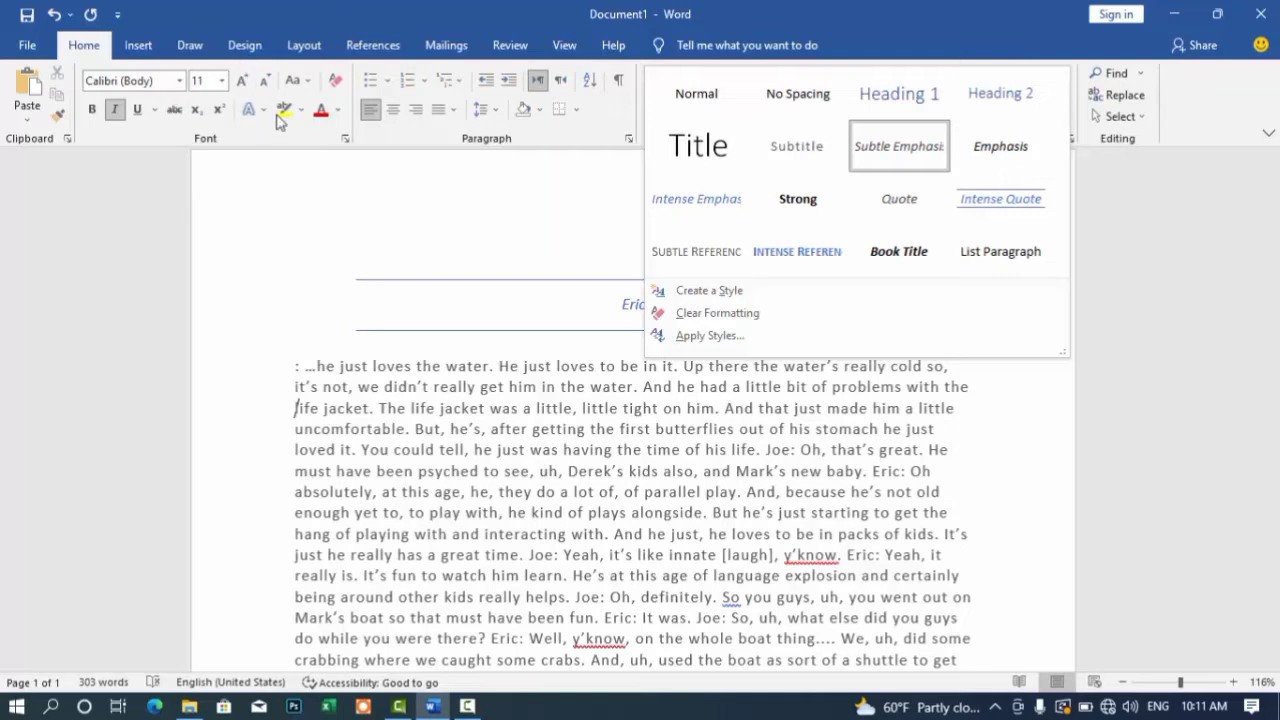
left_click(245, 228)
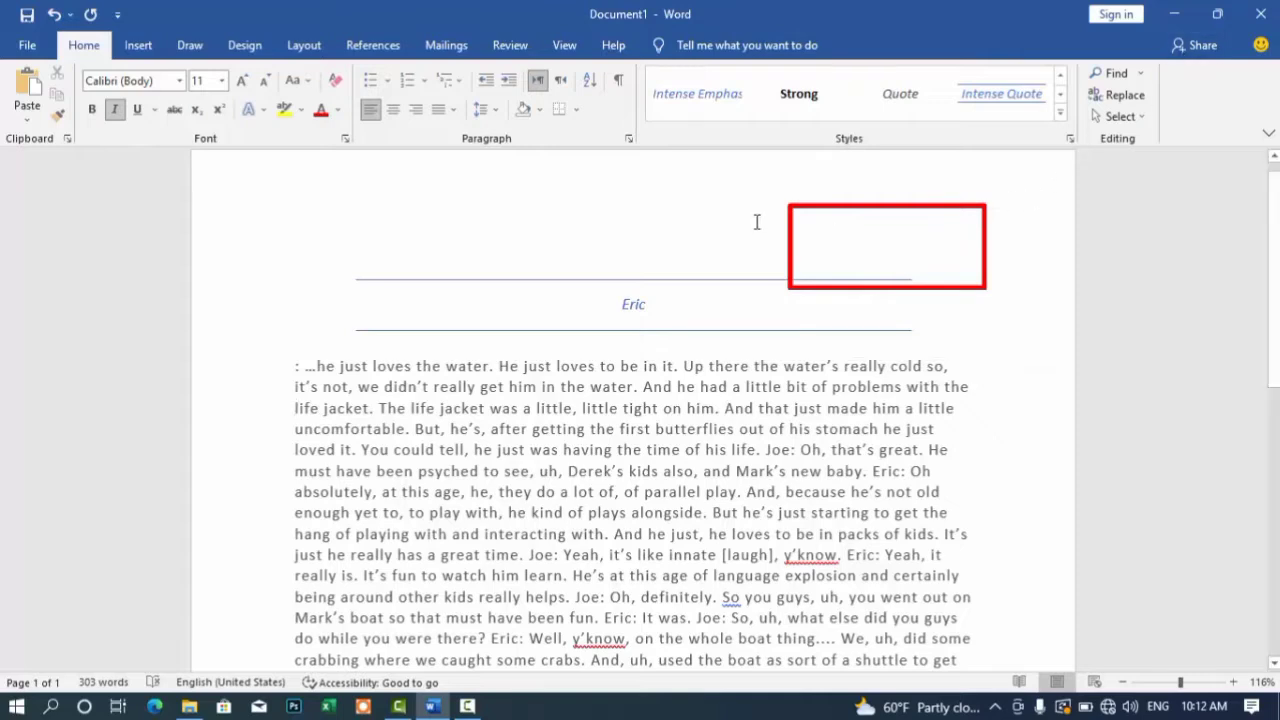
left_click(1060, 112)
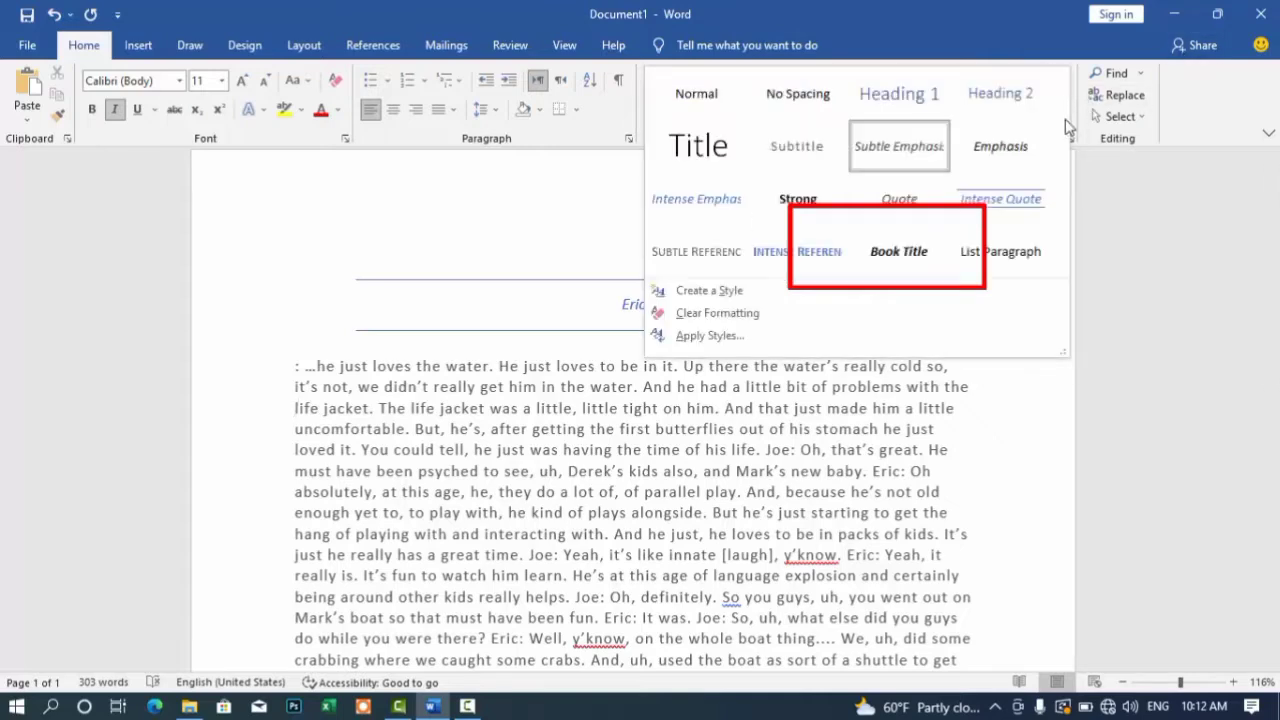
left_click(1126, 184)
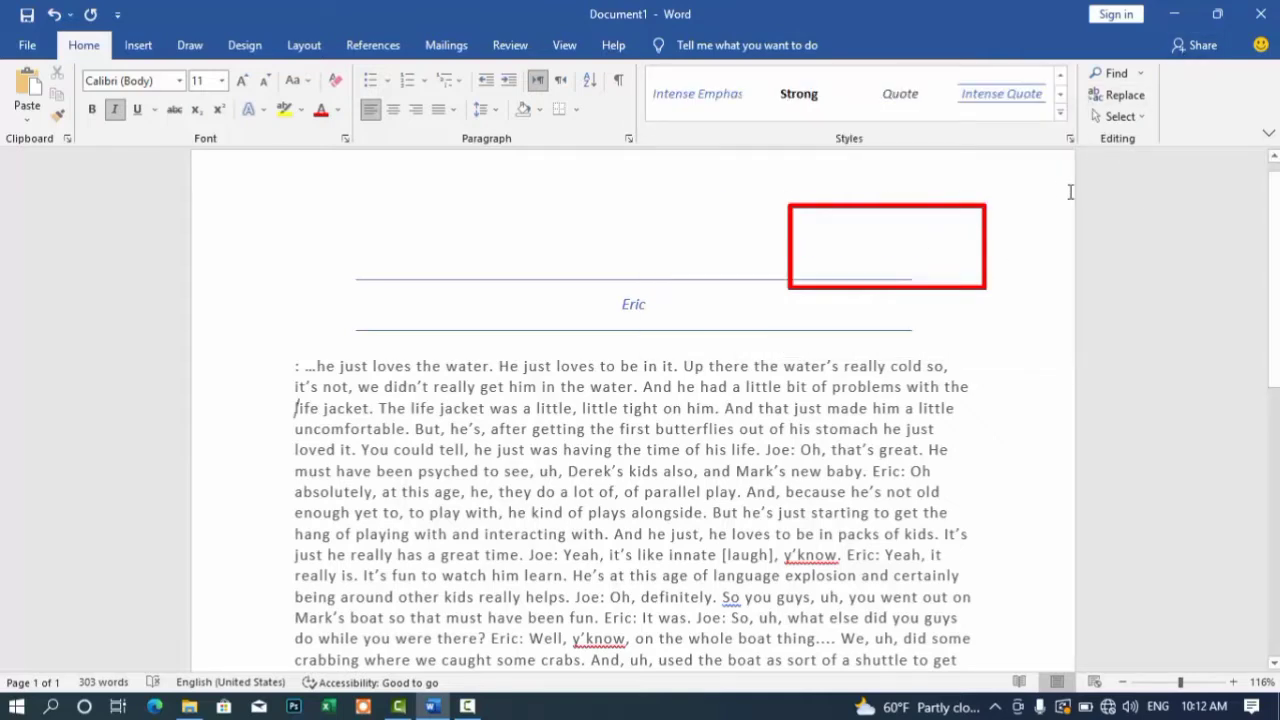
left_click(1062, 118)
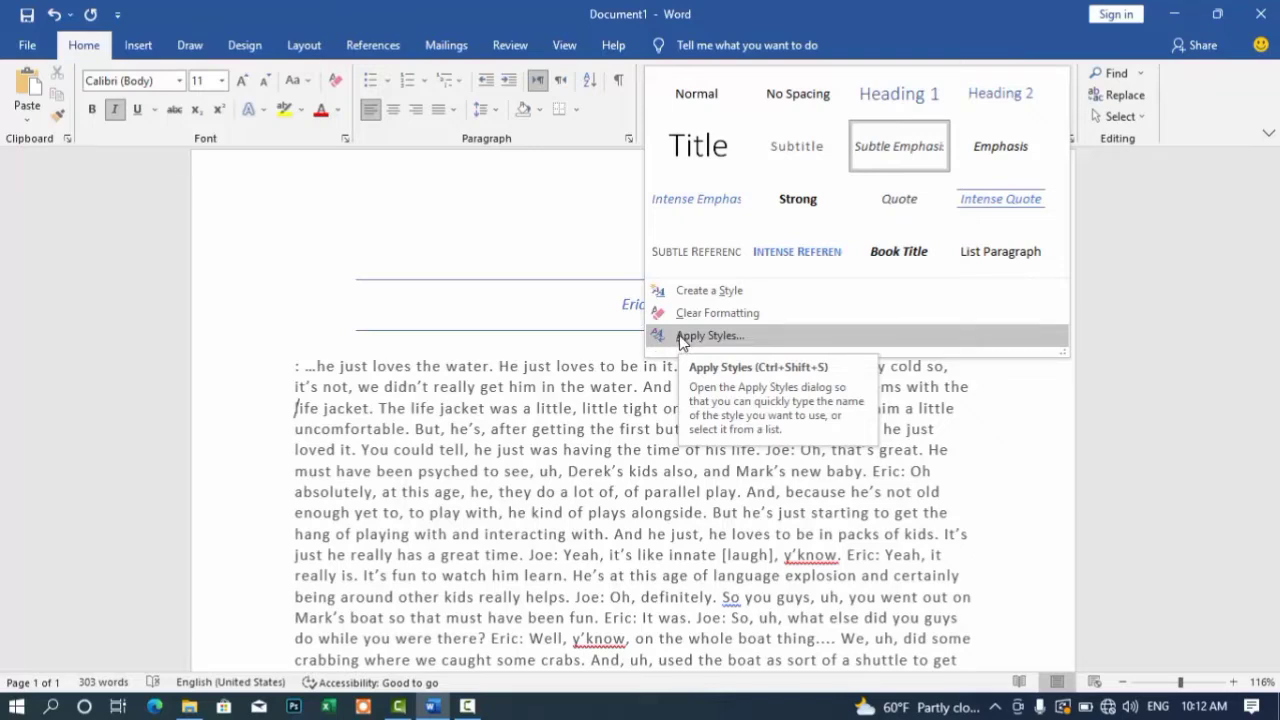
left_click(1122, 142)
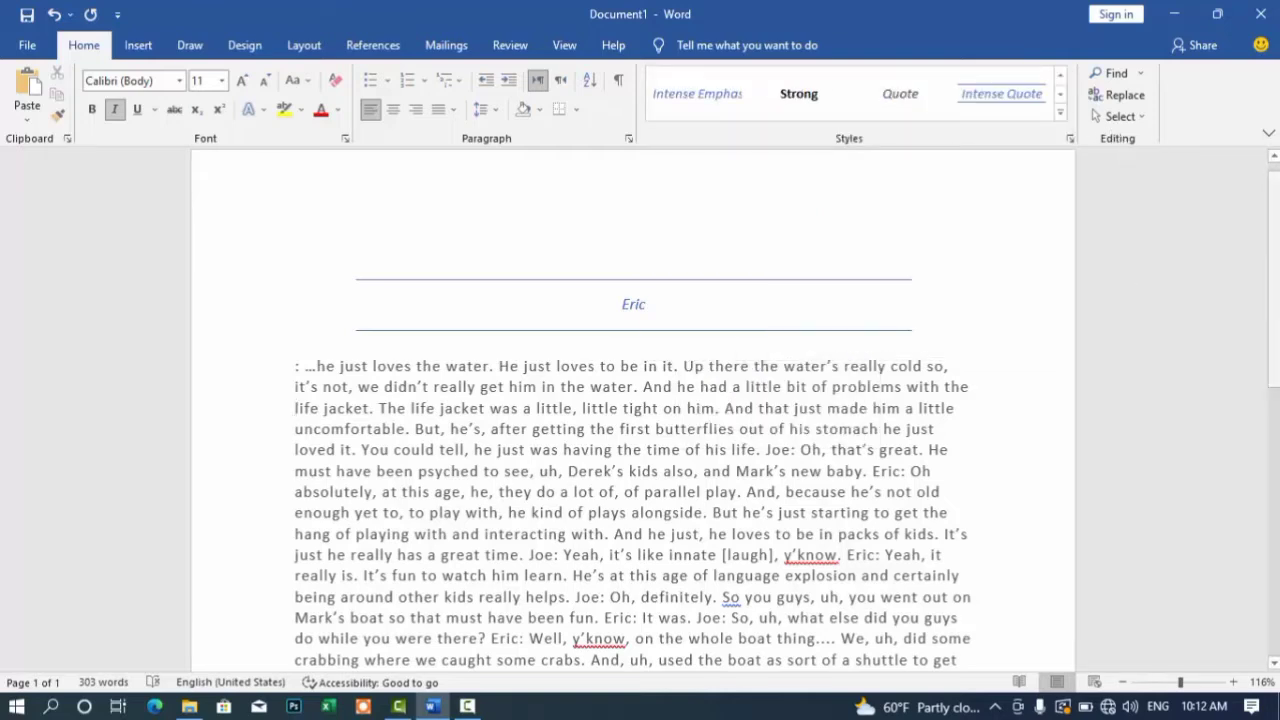
scroll(1278, 270, "down", 1)
scroll(1278, 270, "down", 1)
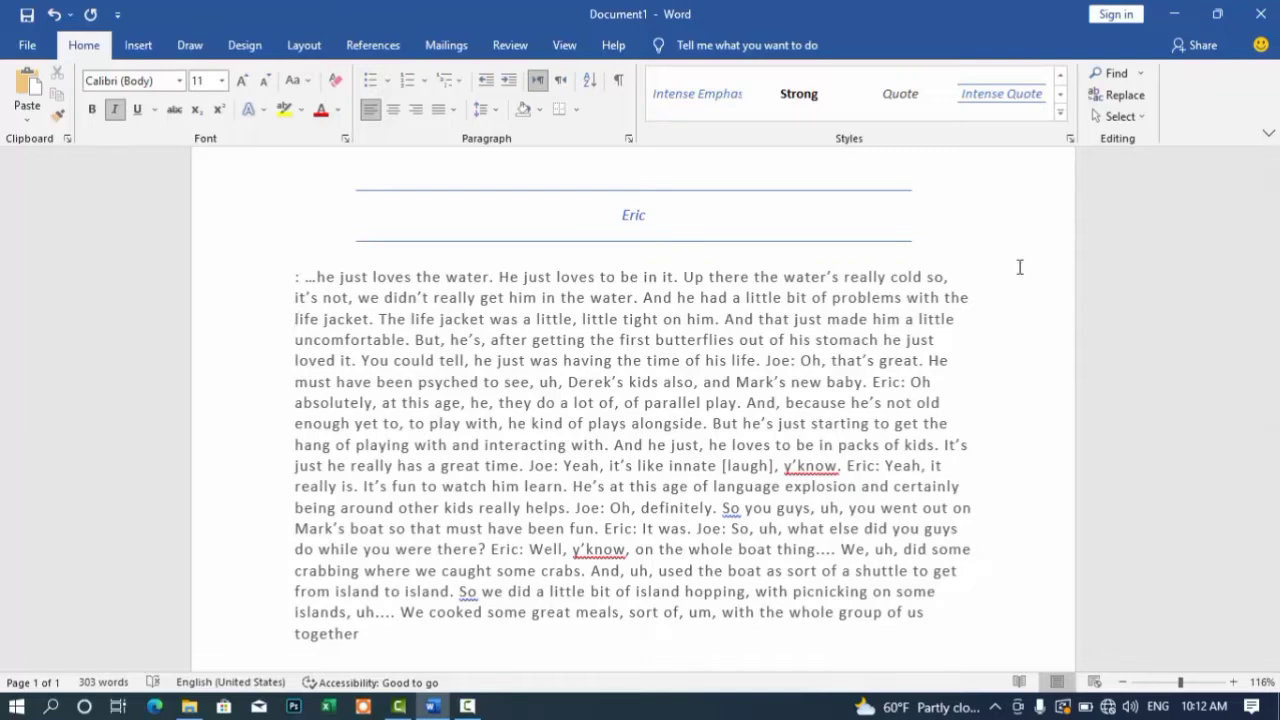
Search the document for "a" and for "." with Find, and close the Navigation pane
left_click(1141, 74)
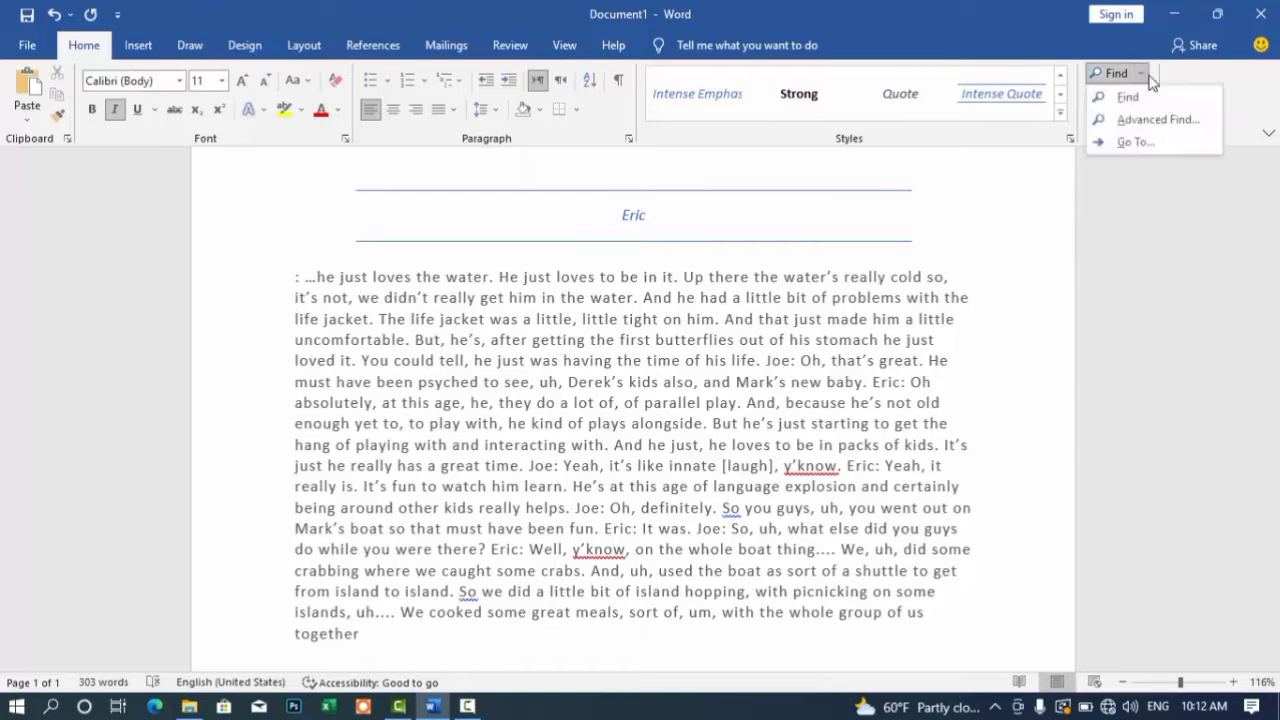
left_click(1134, 100)
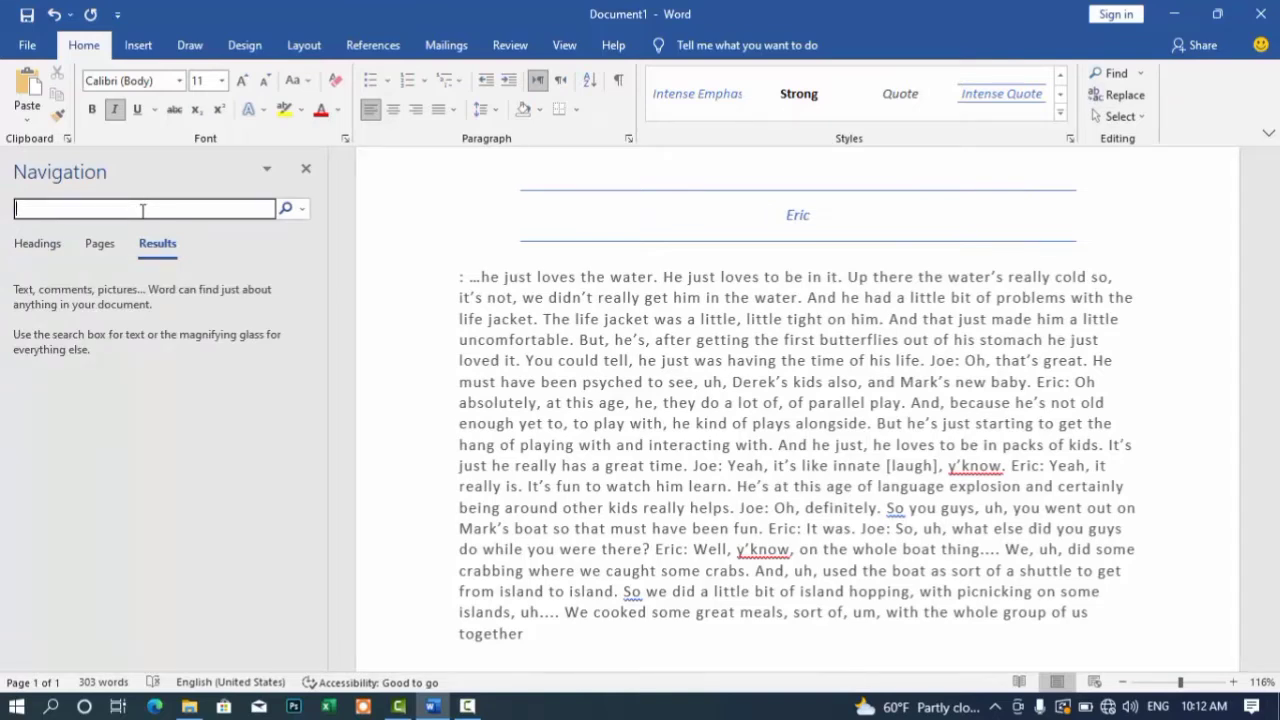
type("a")
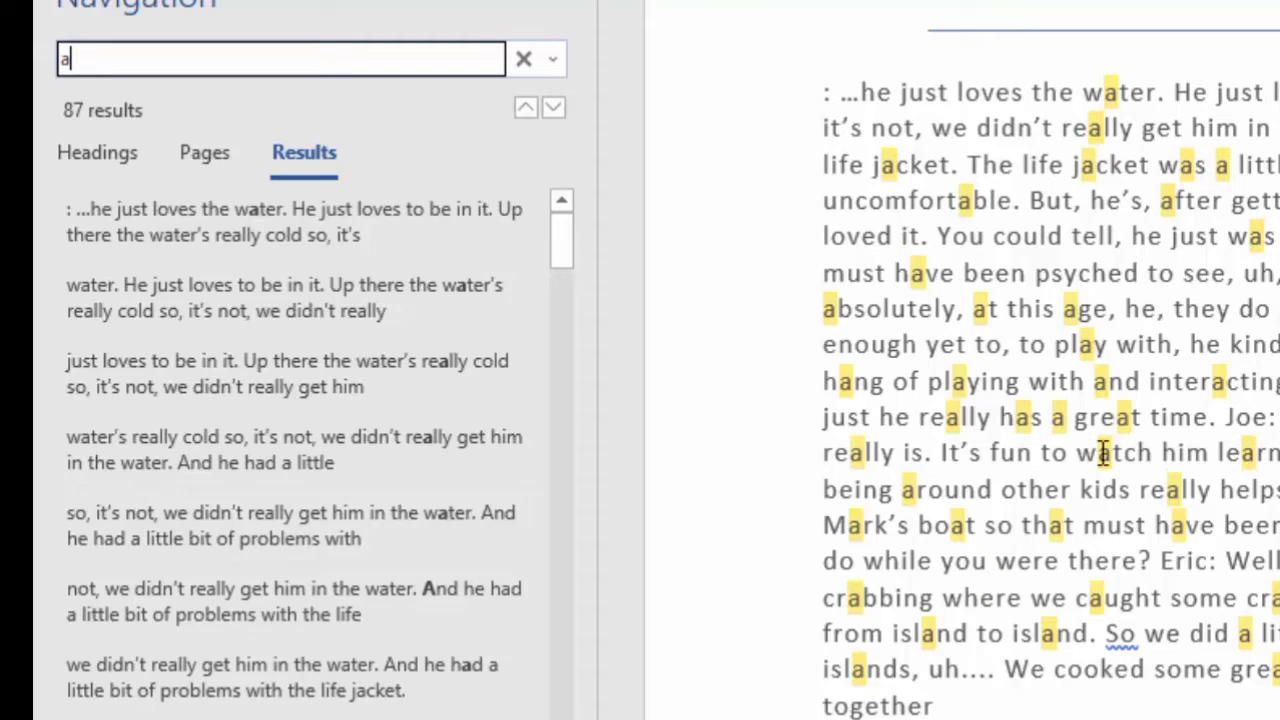
key("BackSpace")
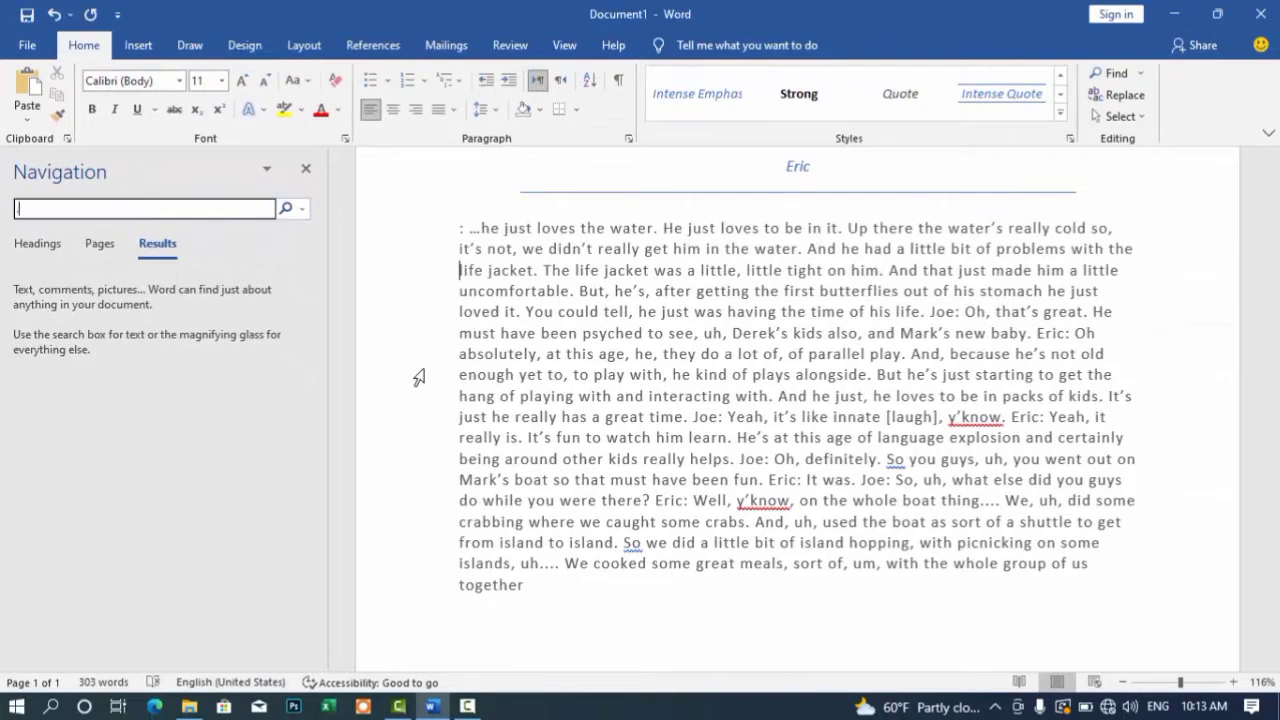
type(".")
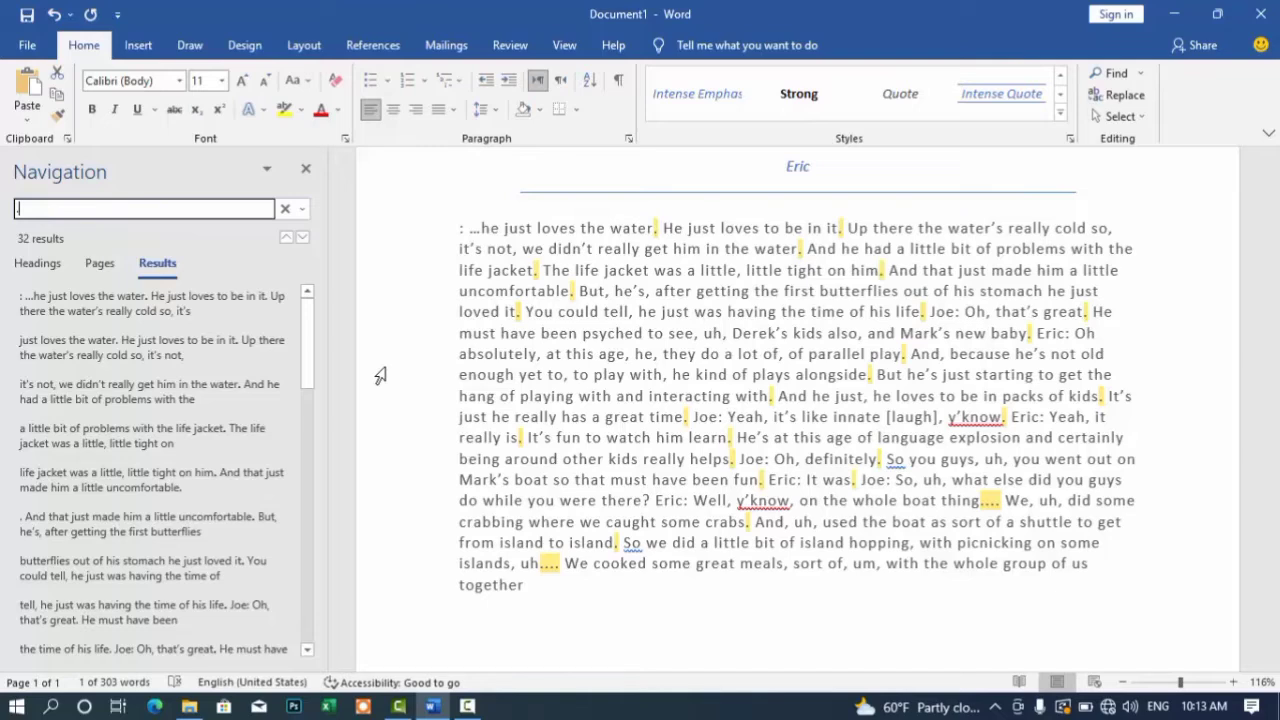
left_click(306, 168)
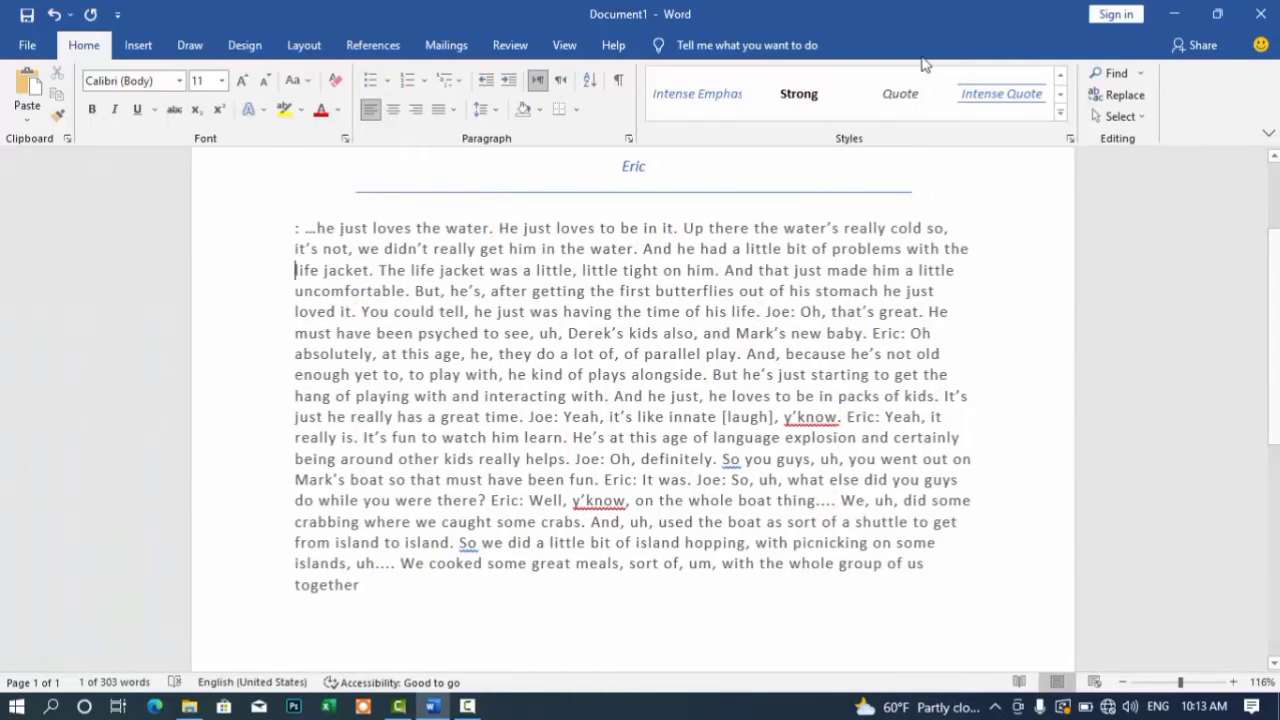
Search the document for "!" using Find and Replace
left_click(1110, 95)
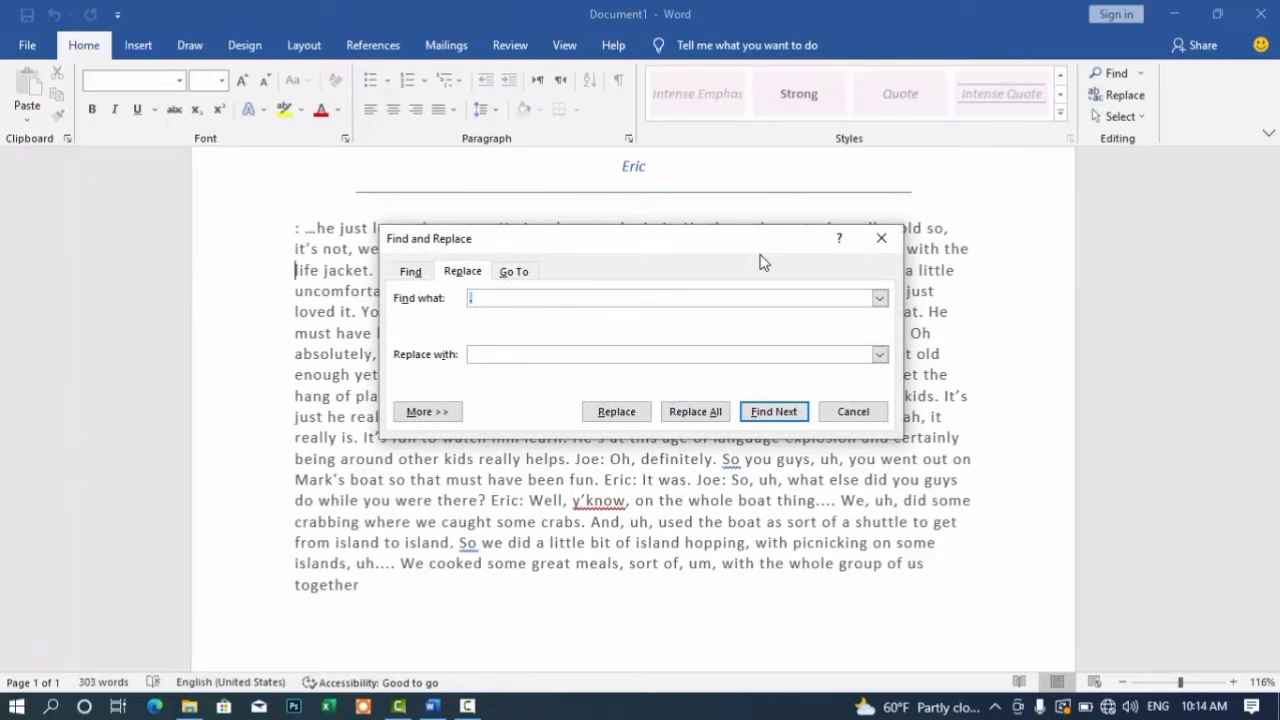
key("BackSpace")
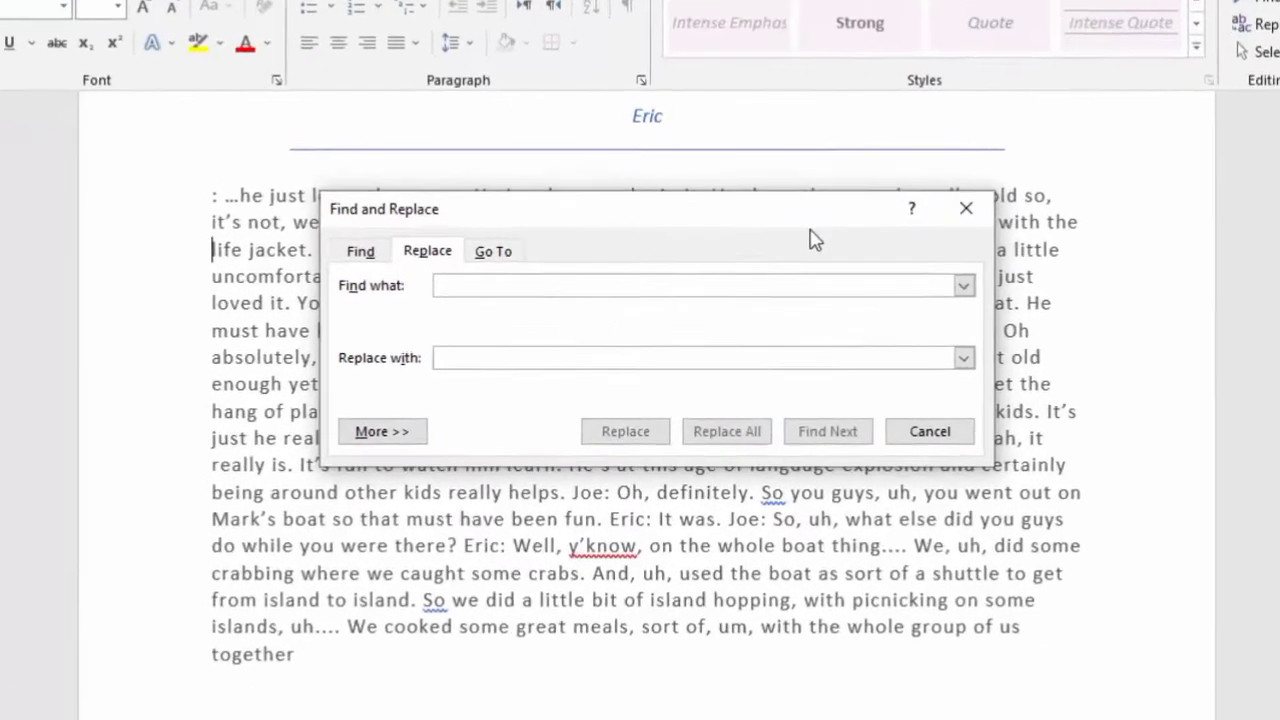
type("!")
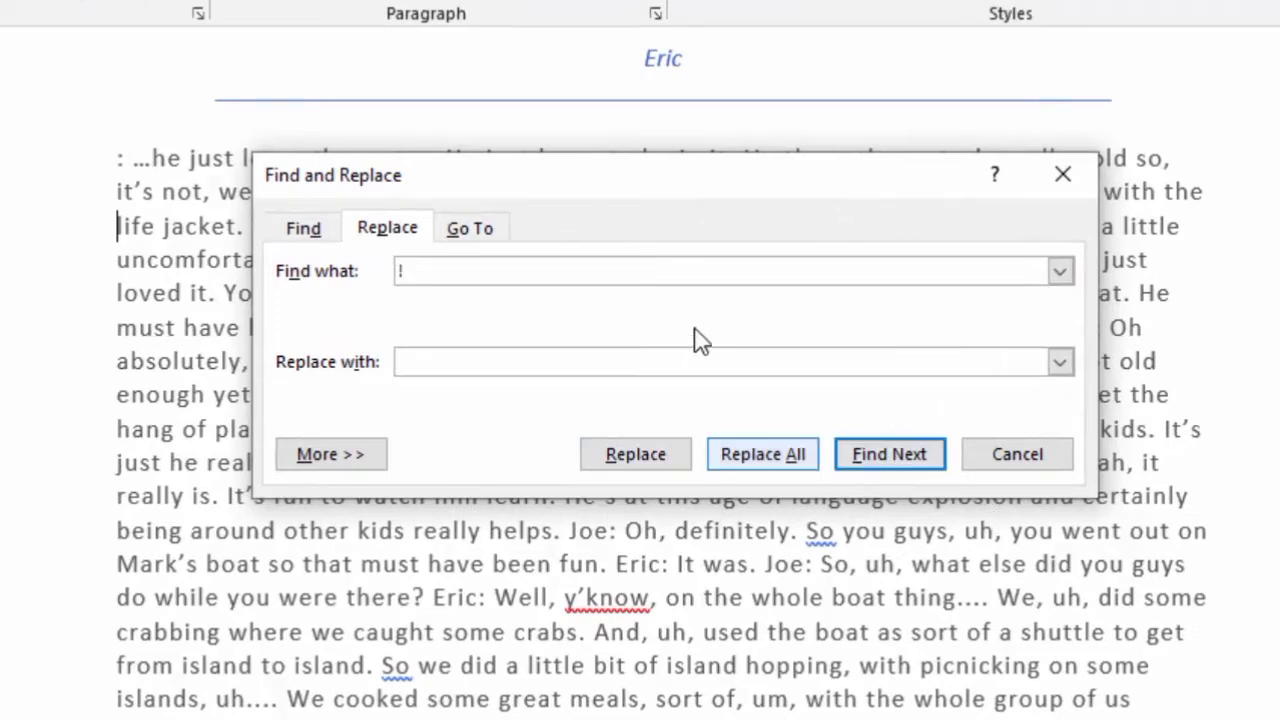
left_click(872, 466)
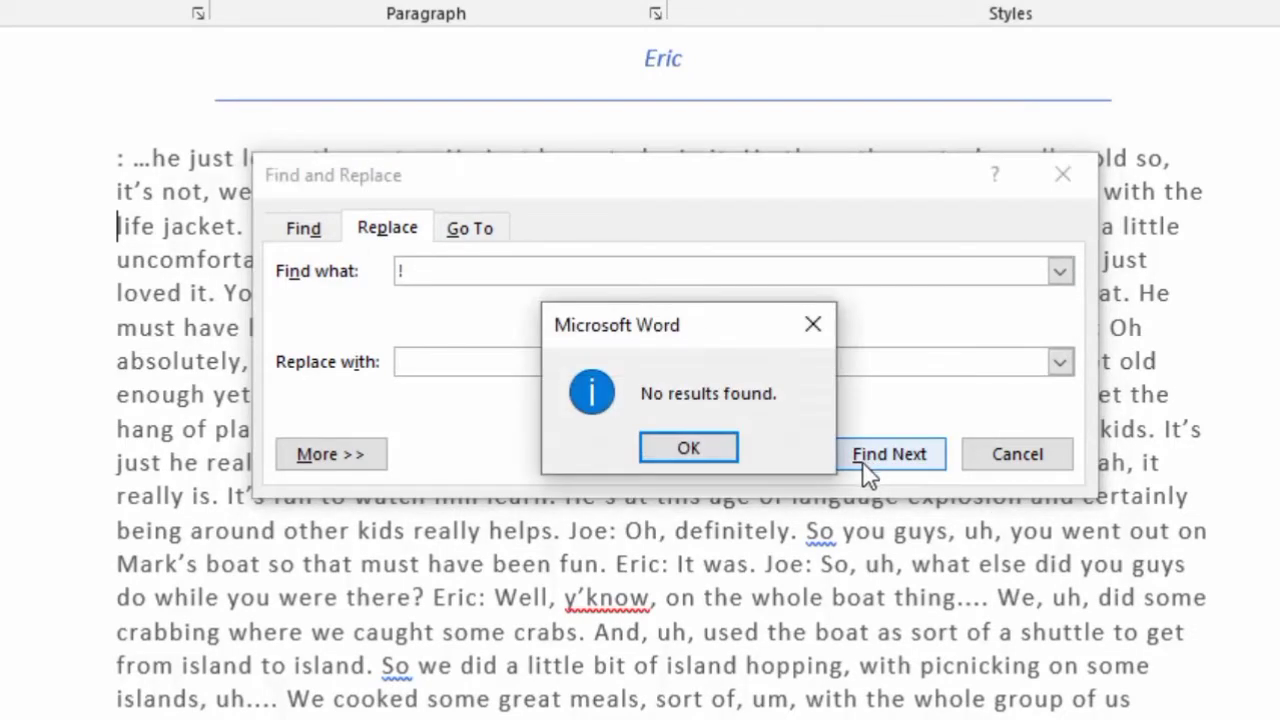
left_click(706, 448)
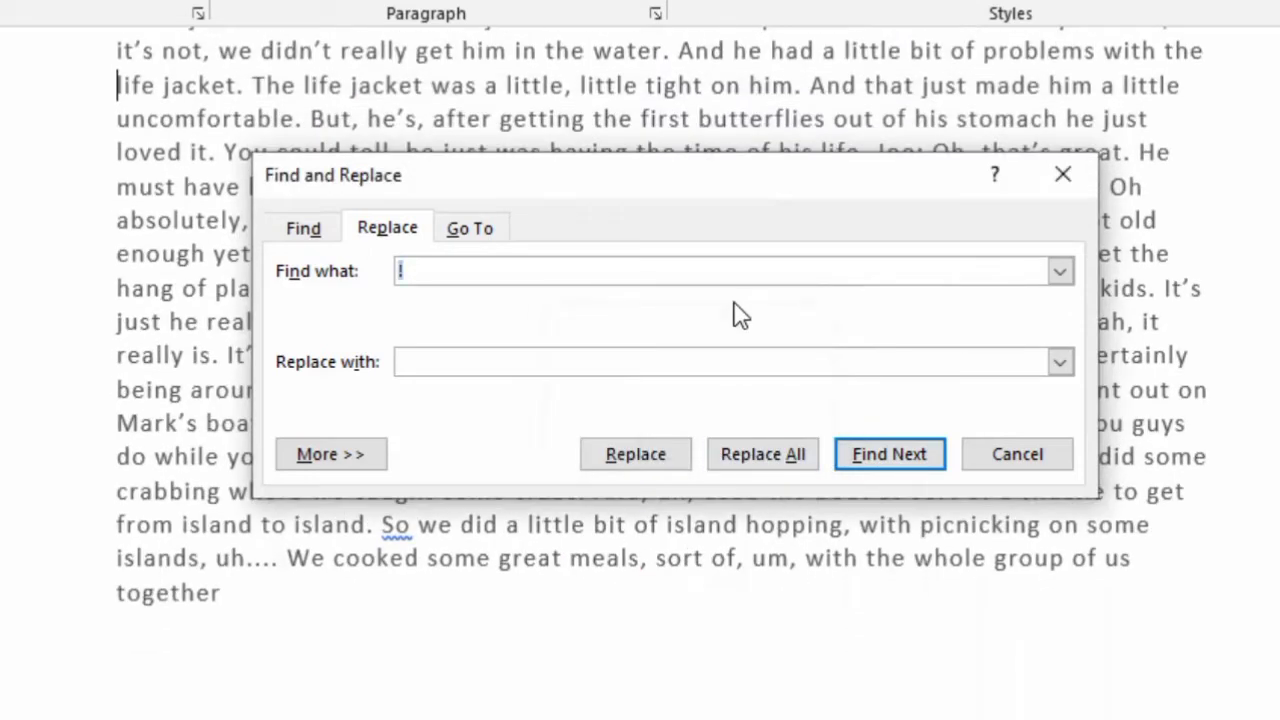
Replace all occurrences of "?" in the document with "." and close Find and Replace
key("BackSpace")
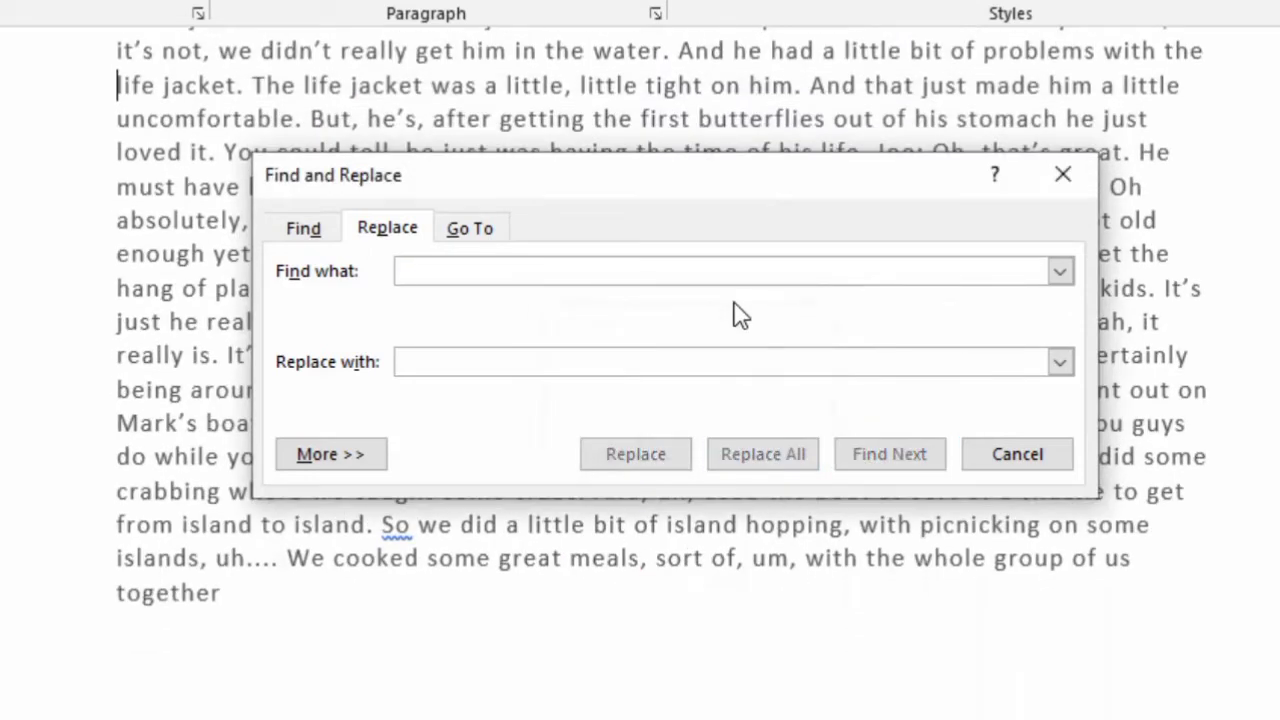
type("?")
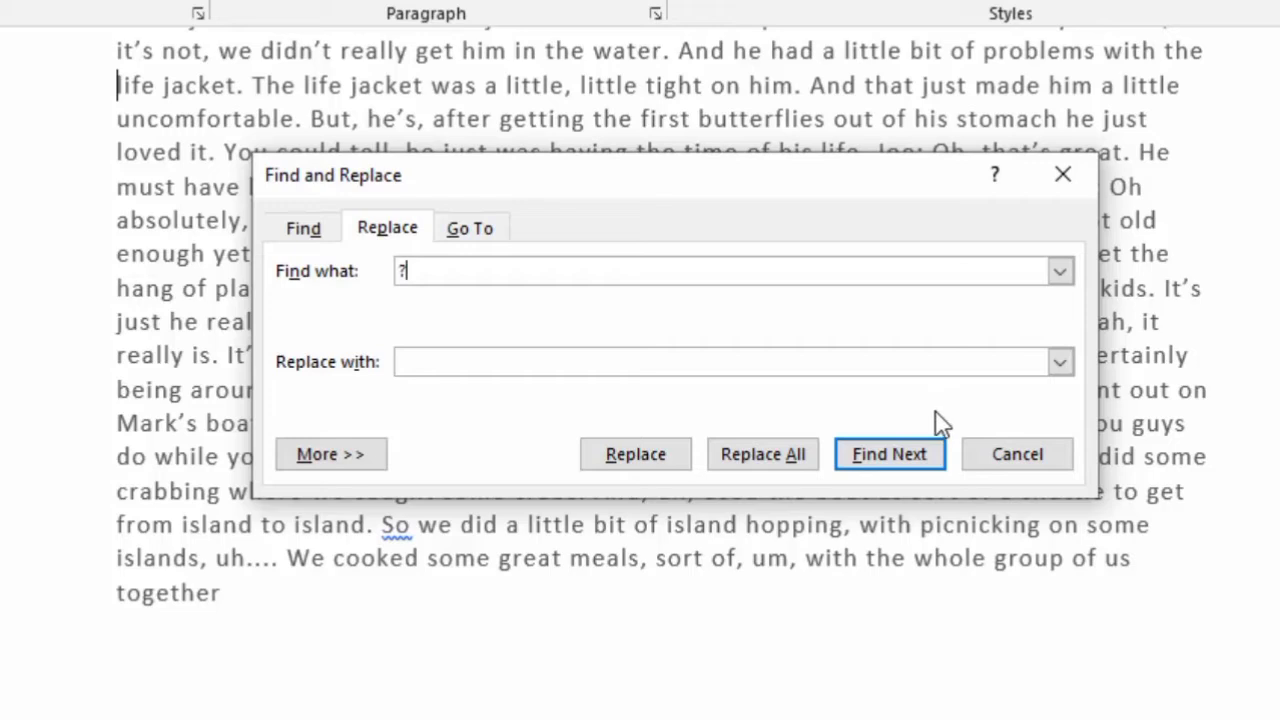
left_click(915, 452)
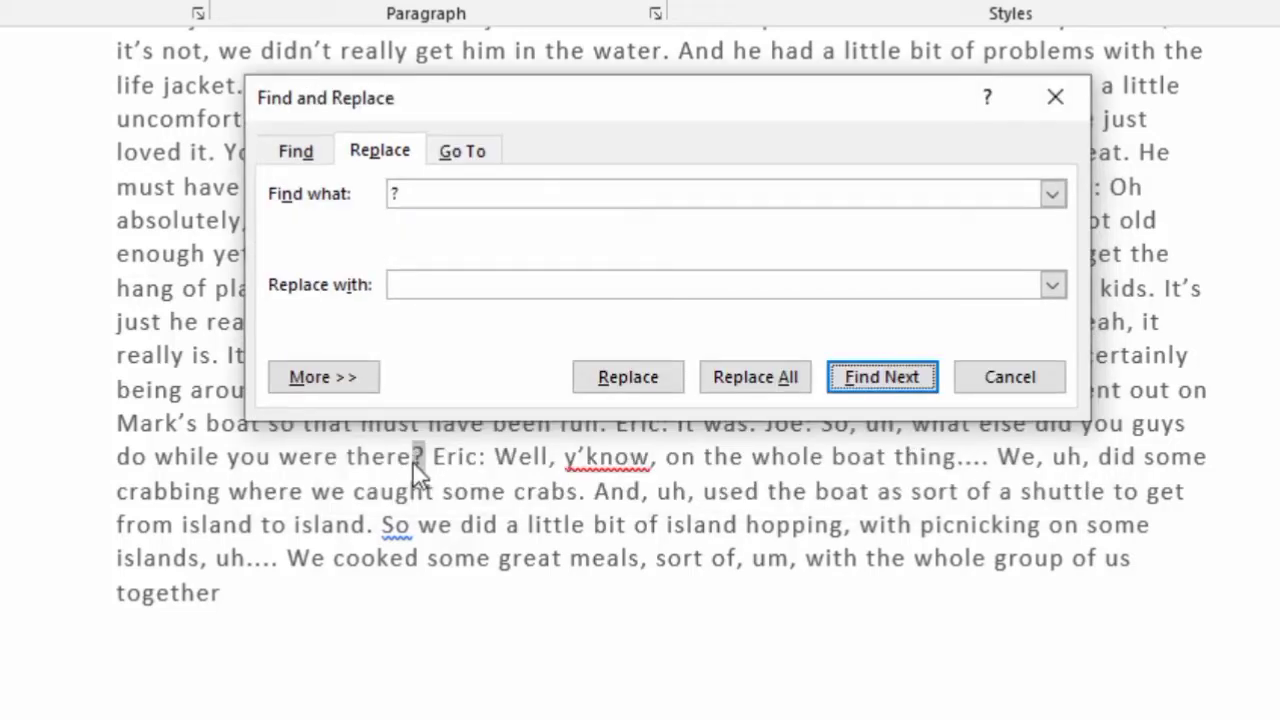
left_click(417, 286)
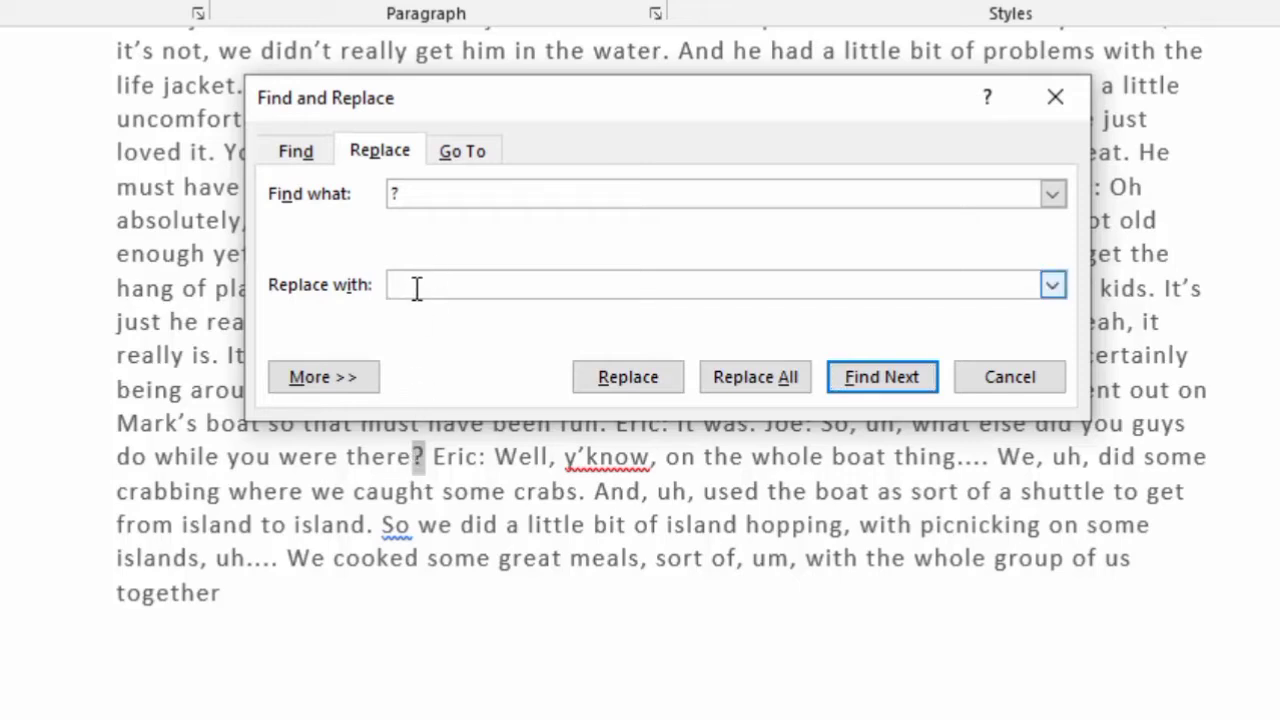
type(".")
left_click(741, 378)
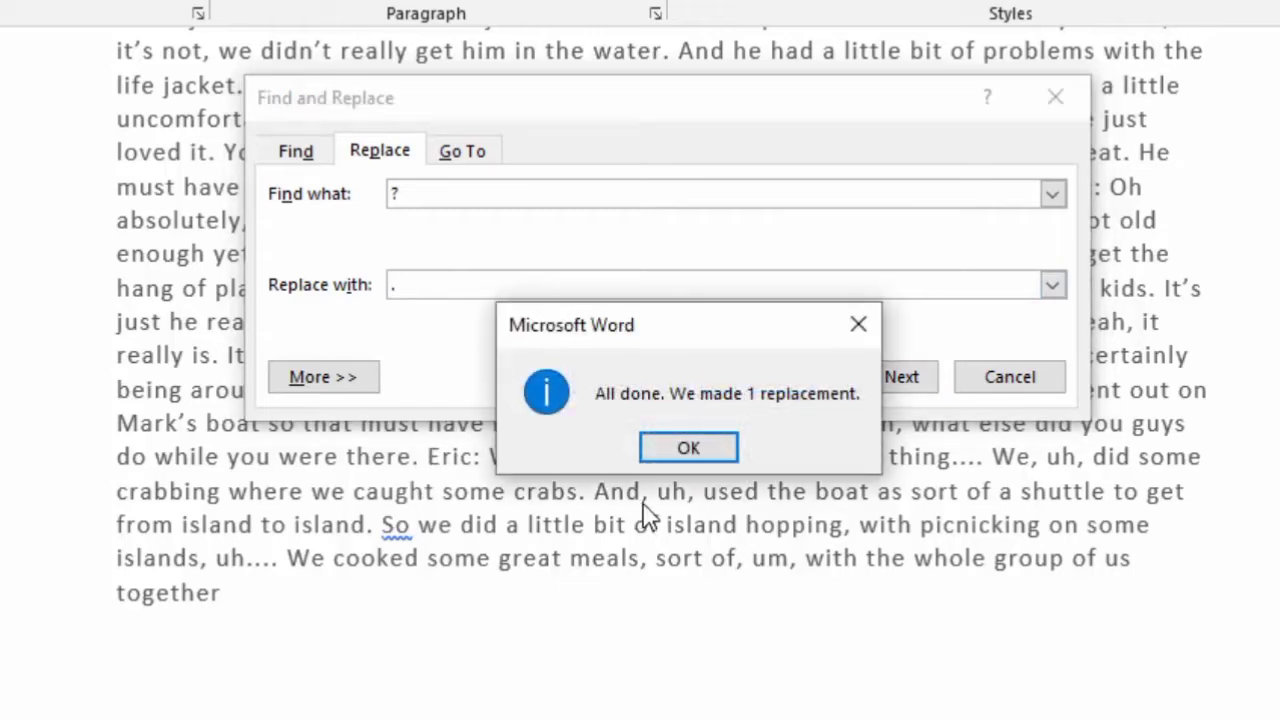
left_click(688, 448)
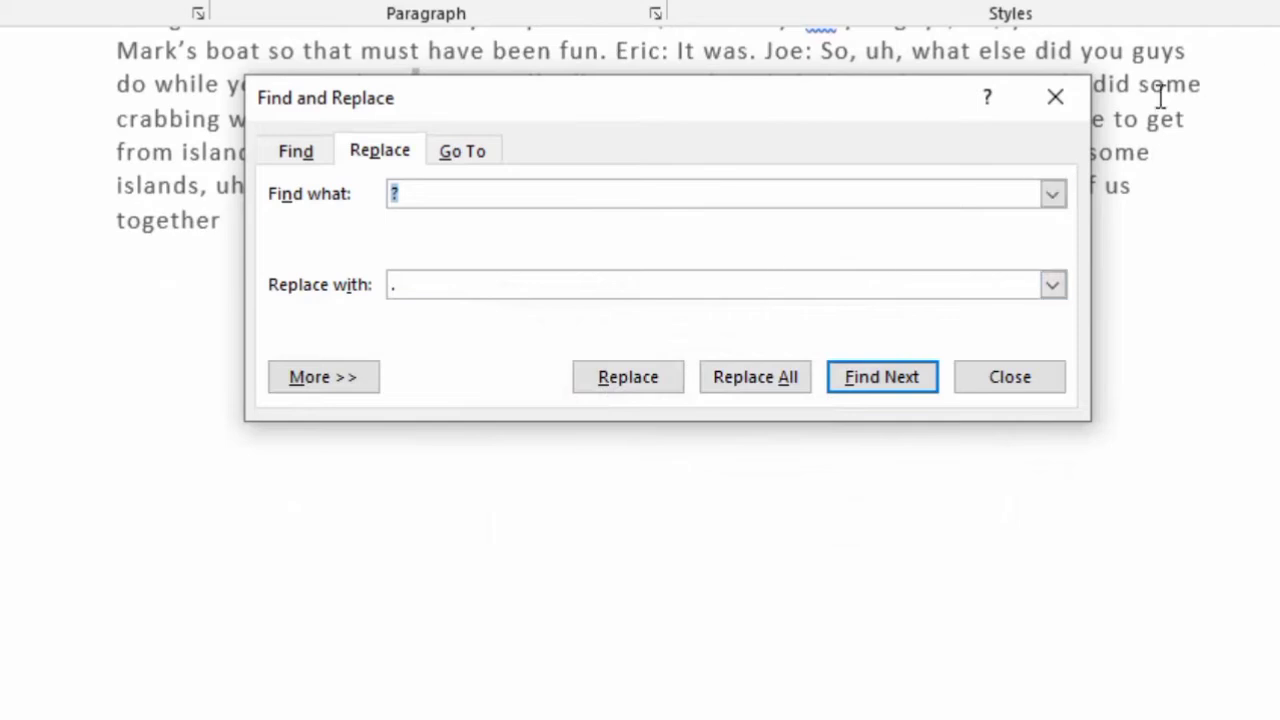
left_click(1062, 103)
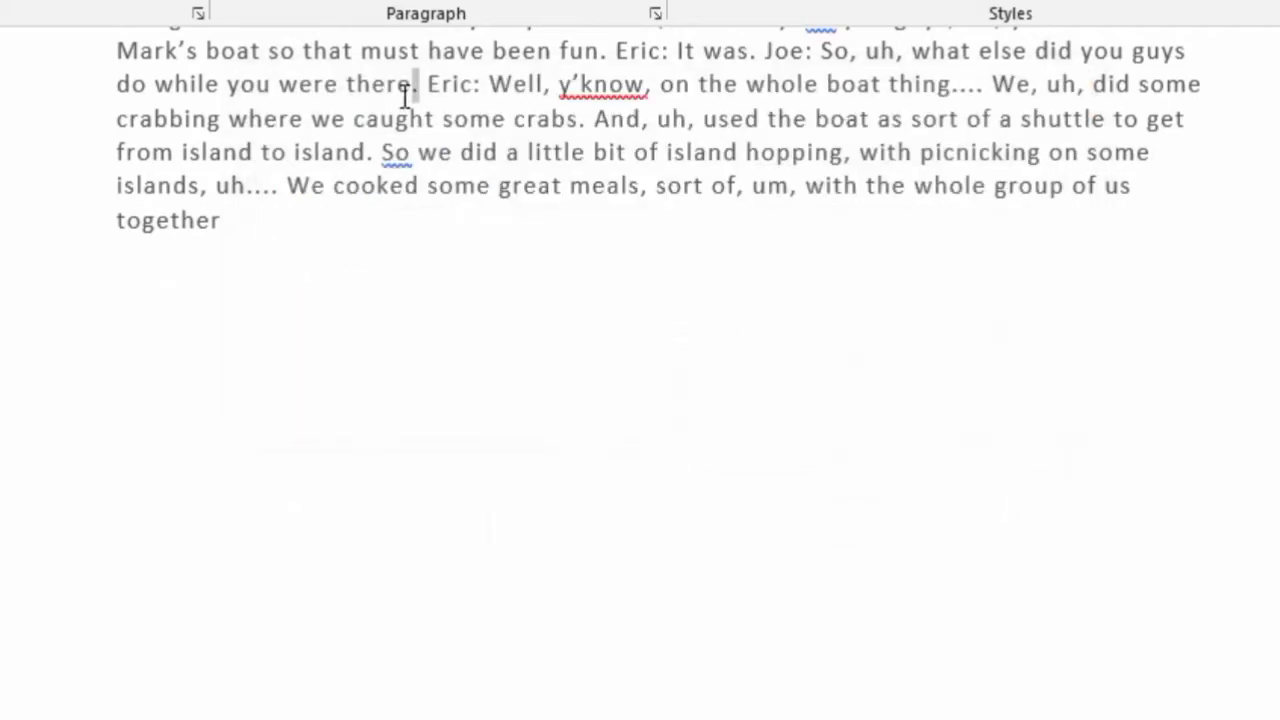
scroll(714, 229, "up", 2)
scroll(660, 360, "up", 3)
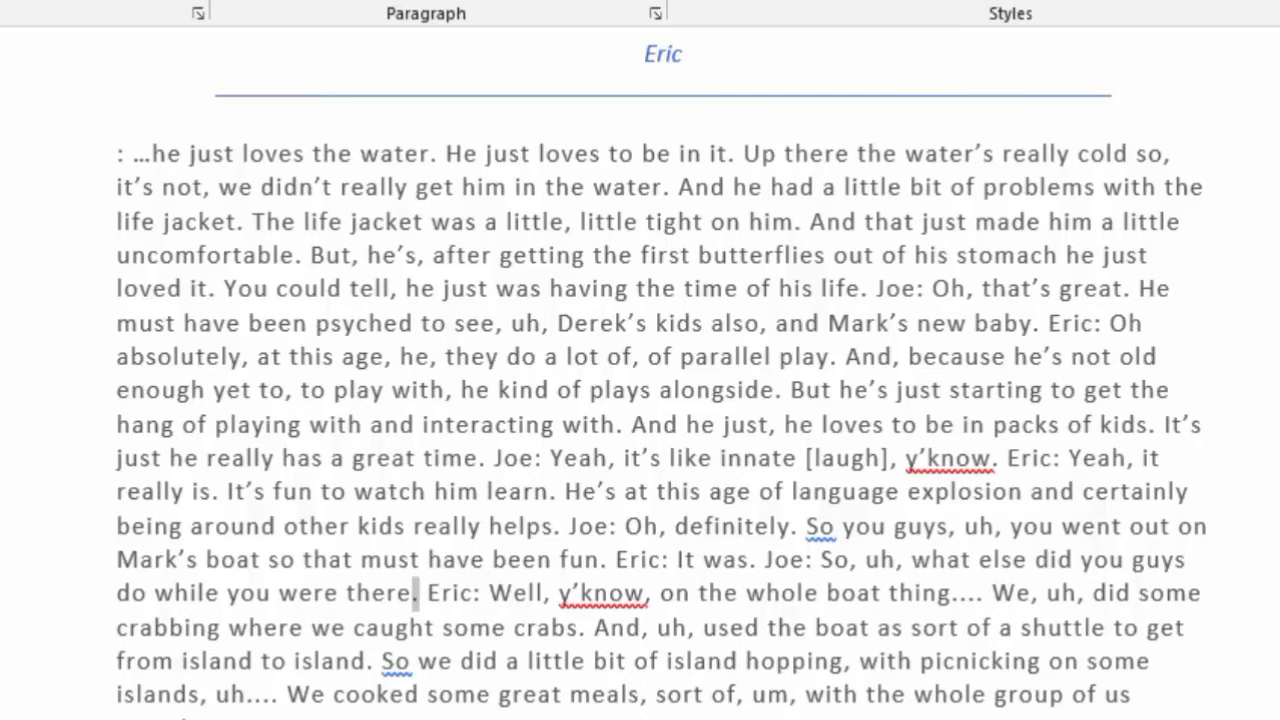
left_click(1262, 1)
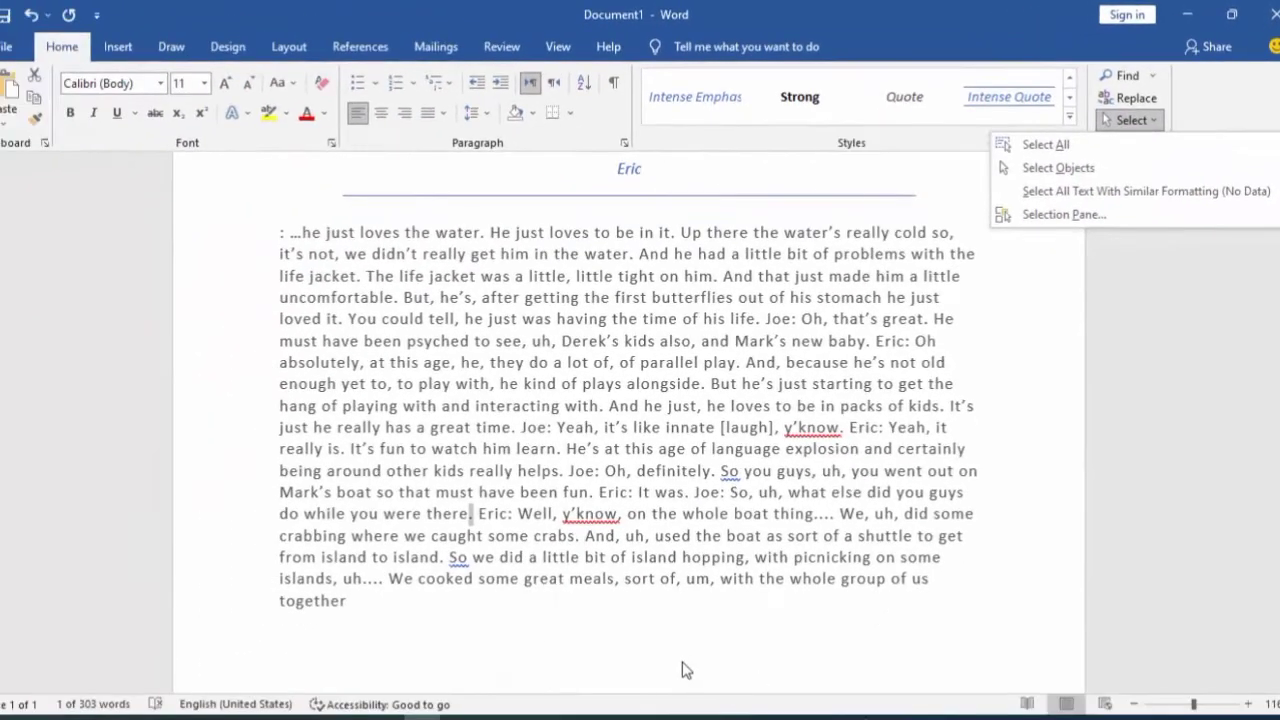
left_click(684, 652)
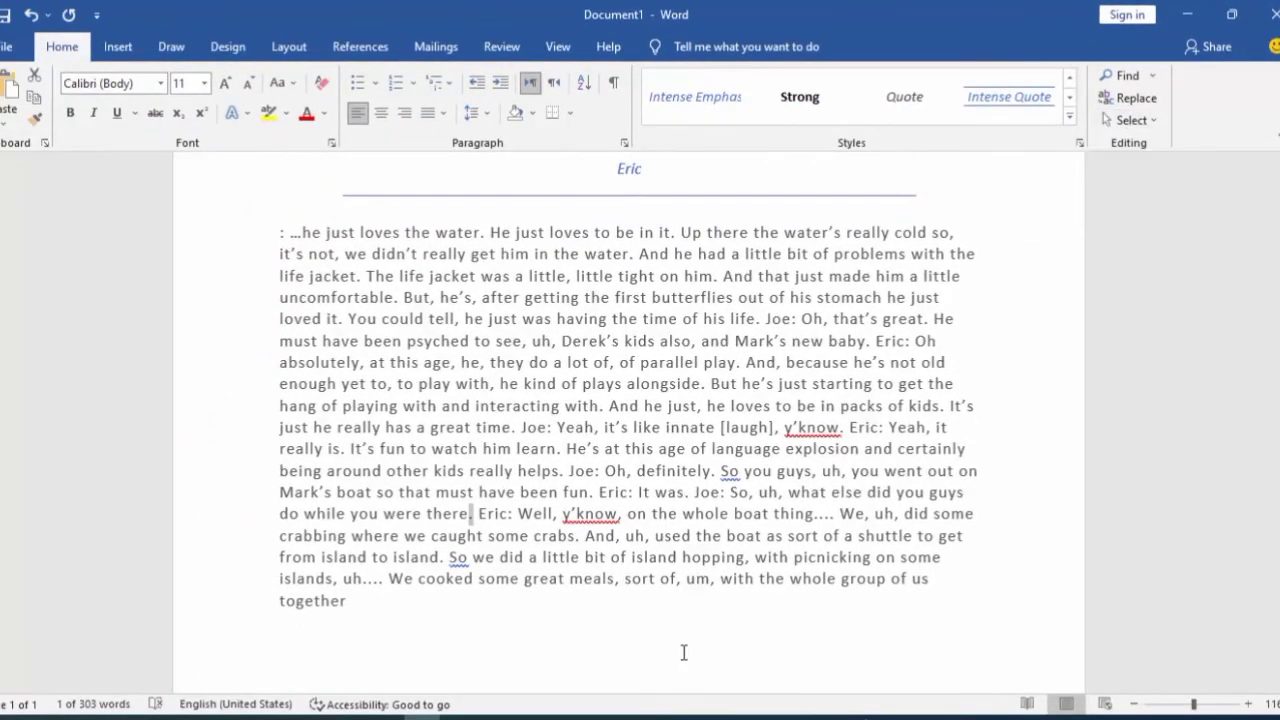
Add a line reading "Ctrl+A" below the body paragraph, followed by a new empty line
scroll(1276, 380, "down", 3)
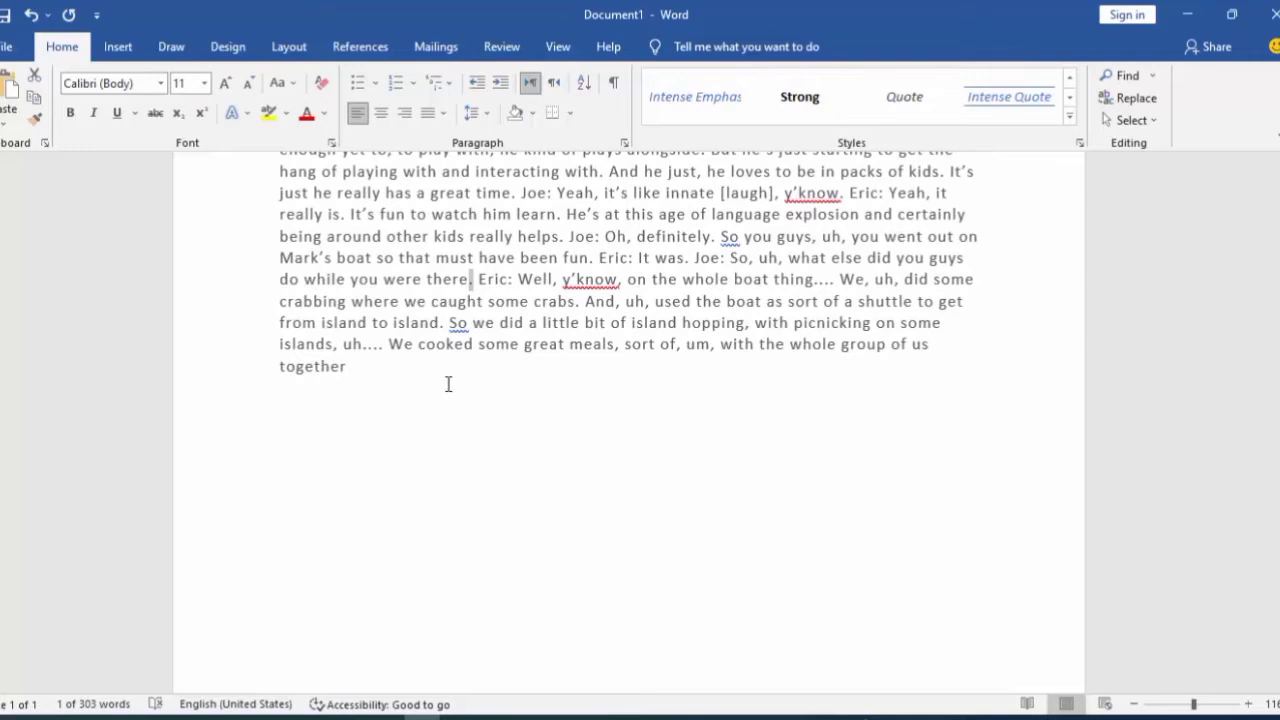
left_click(448, 384)
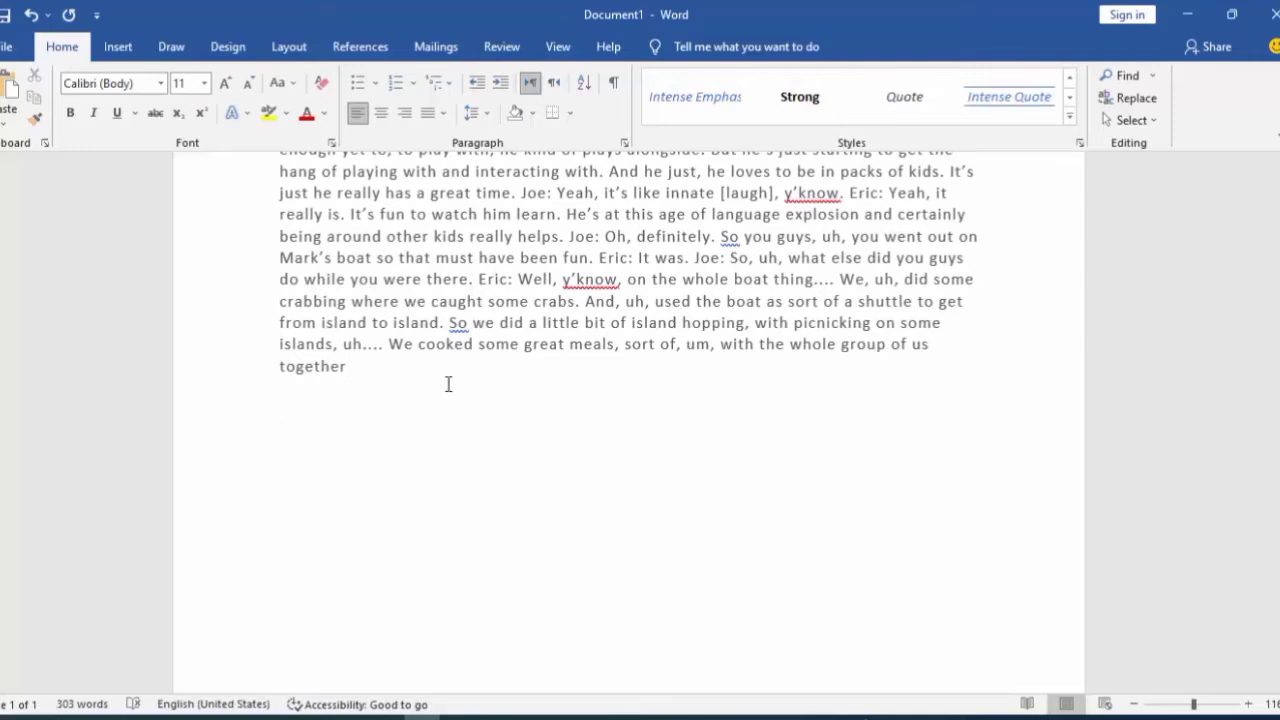
type("Ctrl+a")
key("BackSpace")
type("A")
key("Return")
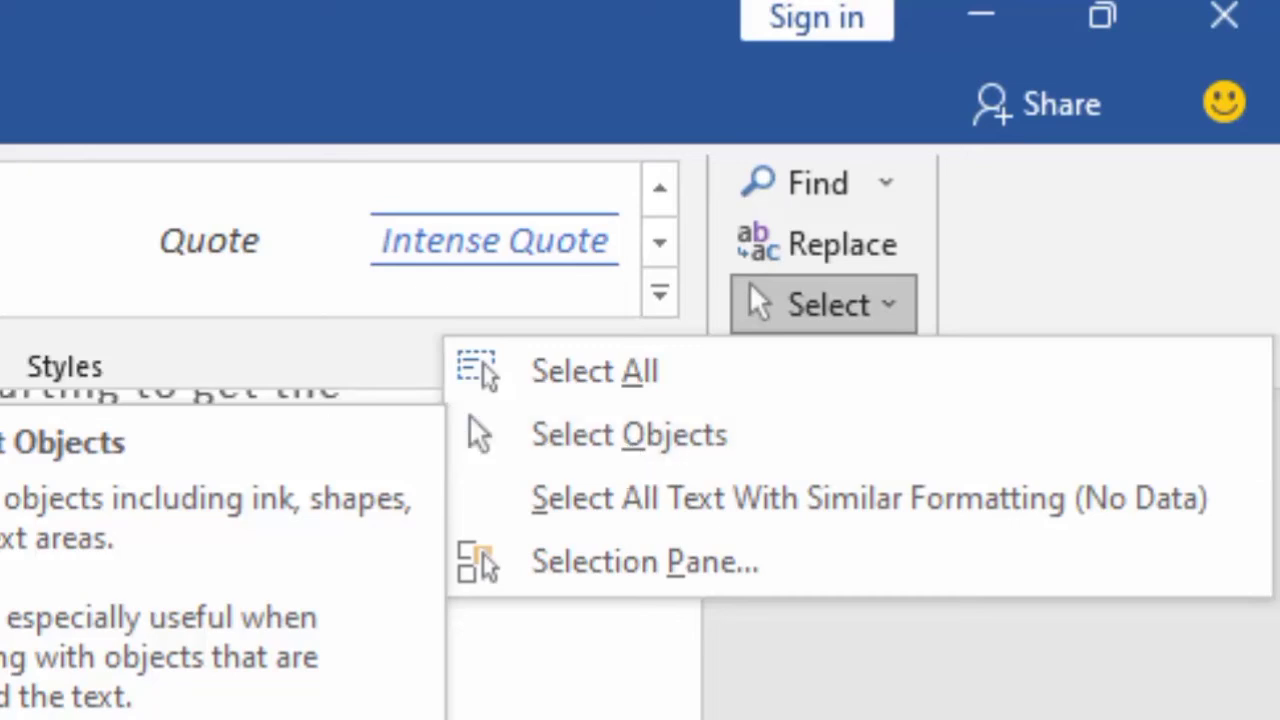
Draw a small rectangle shape just below the "Ctrl+A" line
left_click(138, 45)
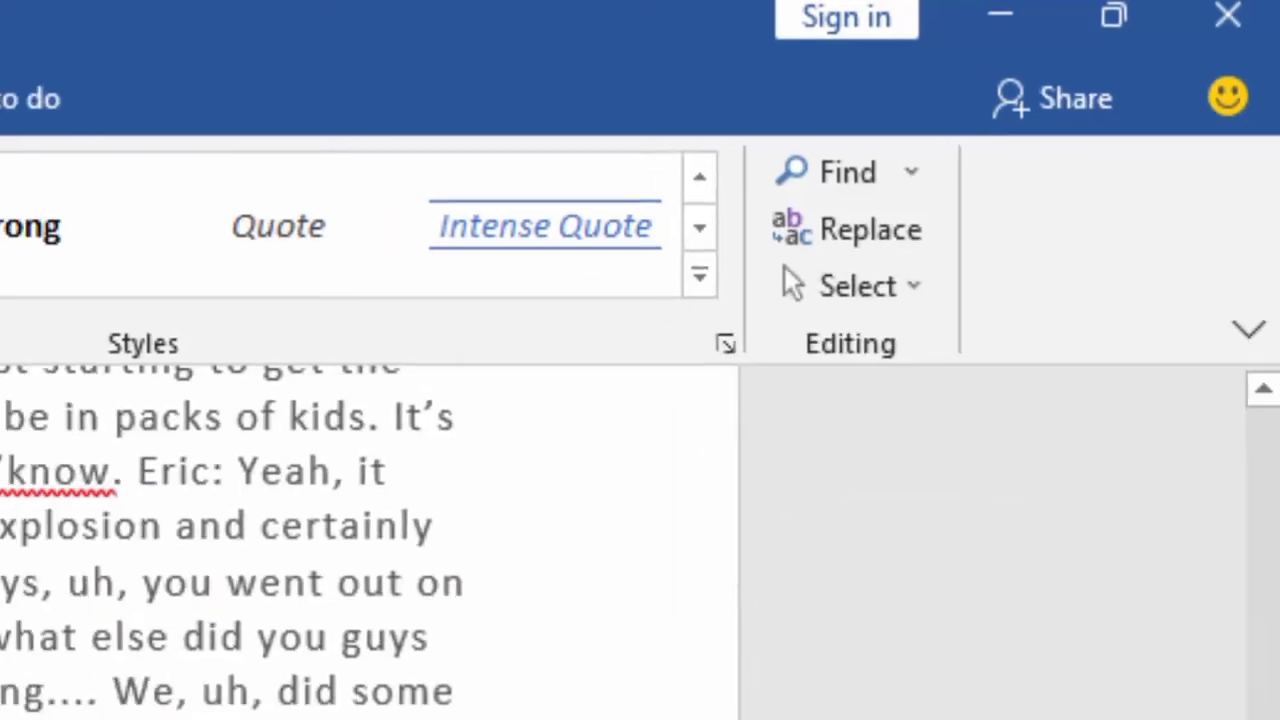
left_click(138, 45)
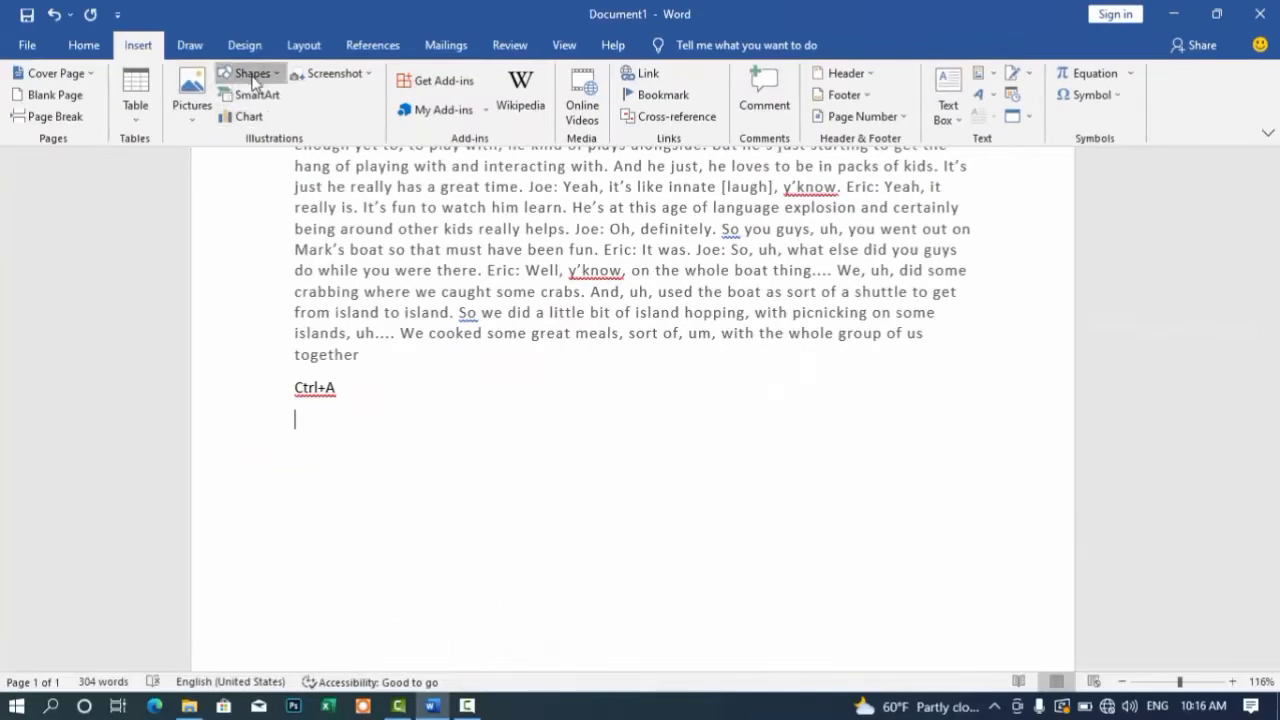
left_click(251, 73)
left_click(282, 115)
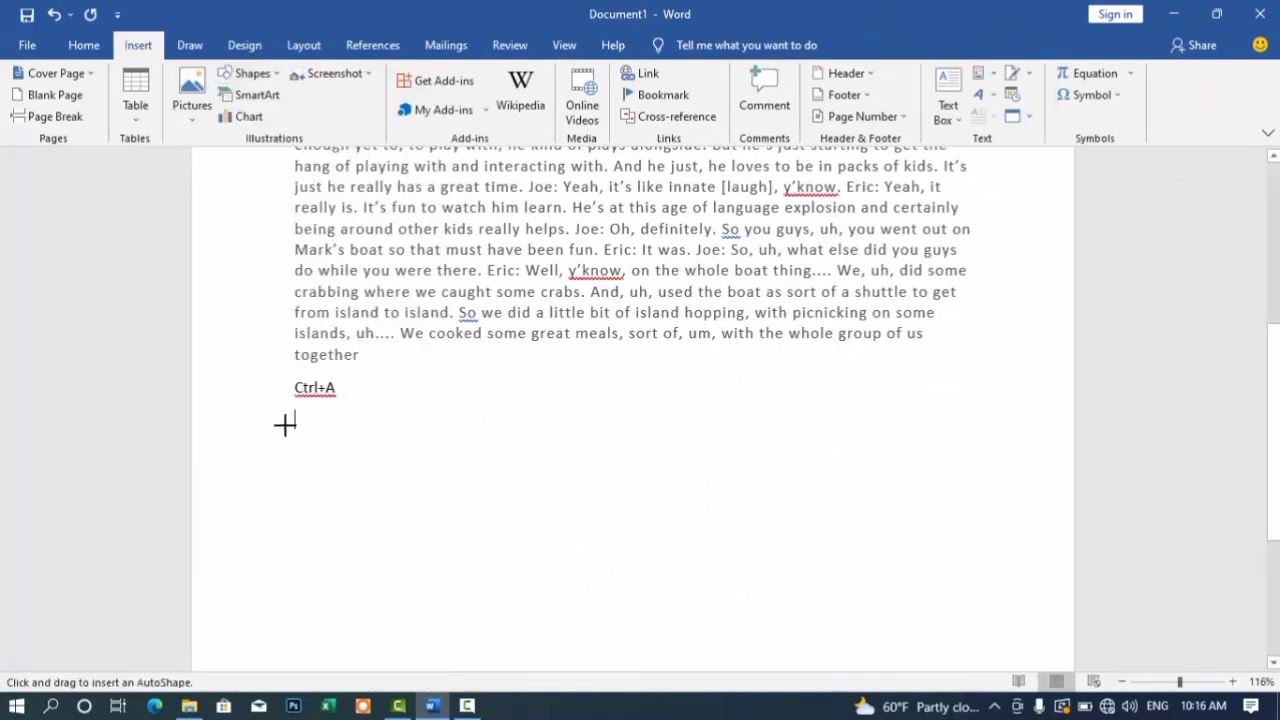
left_click_drag(277, 428, 331, 458)
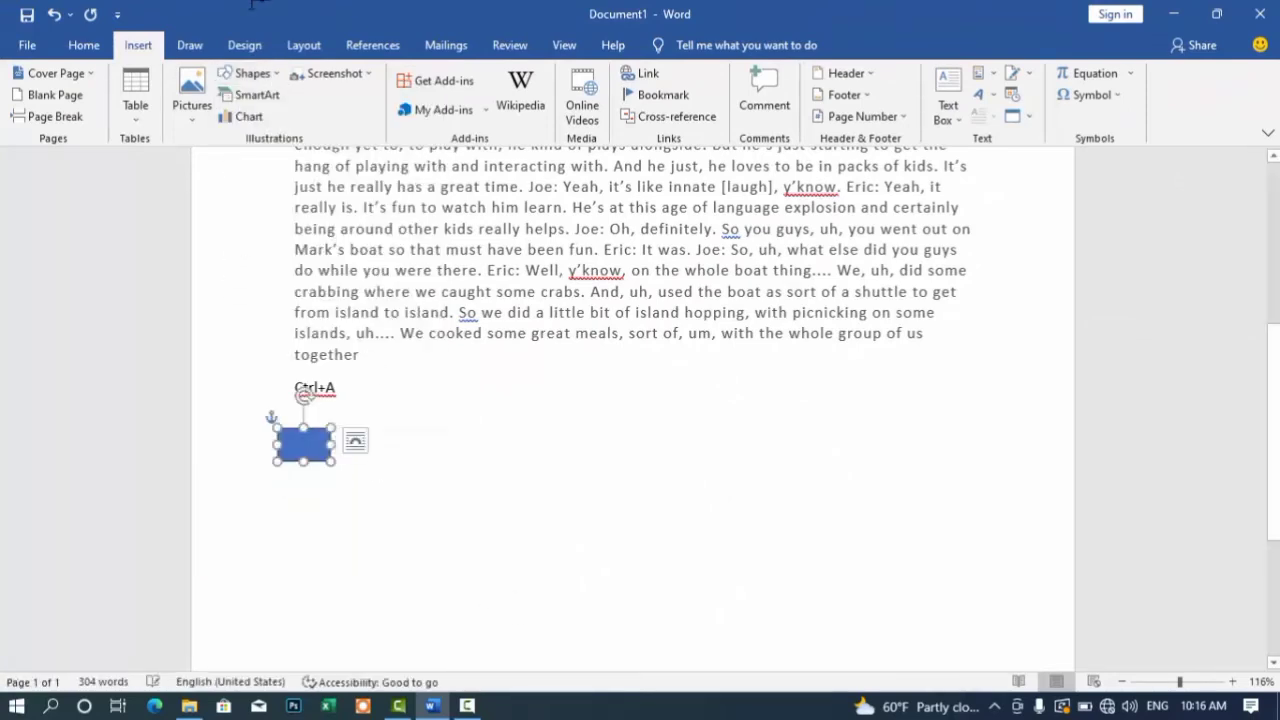
Draw an isosceles triangle about 2.04" high and 2.42" wide to the right of the small rectangle
left_click(136, 48)
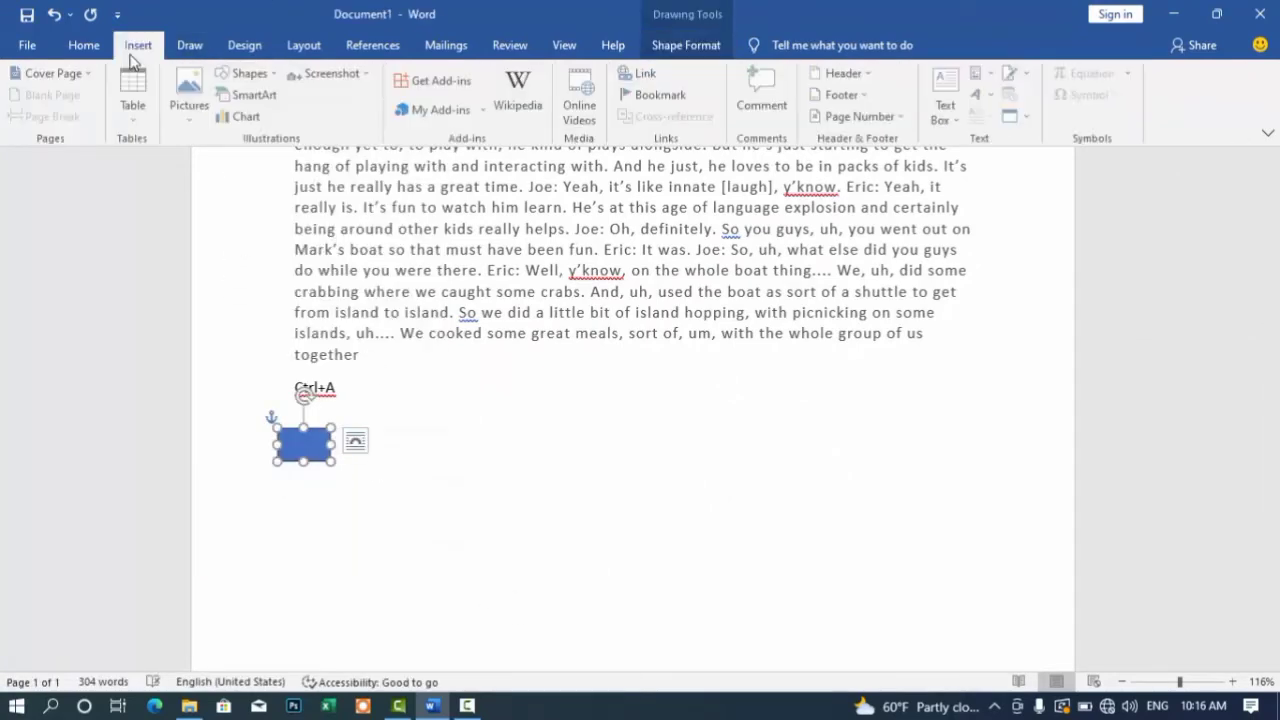
left_click(238, 80)
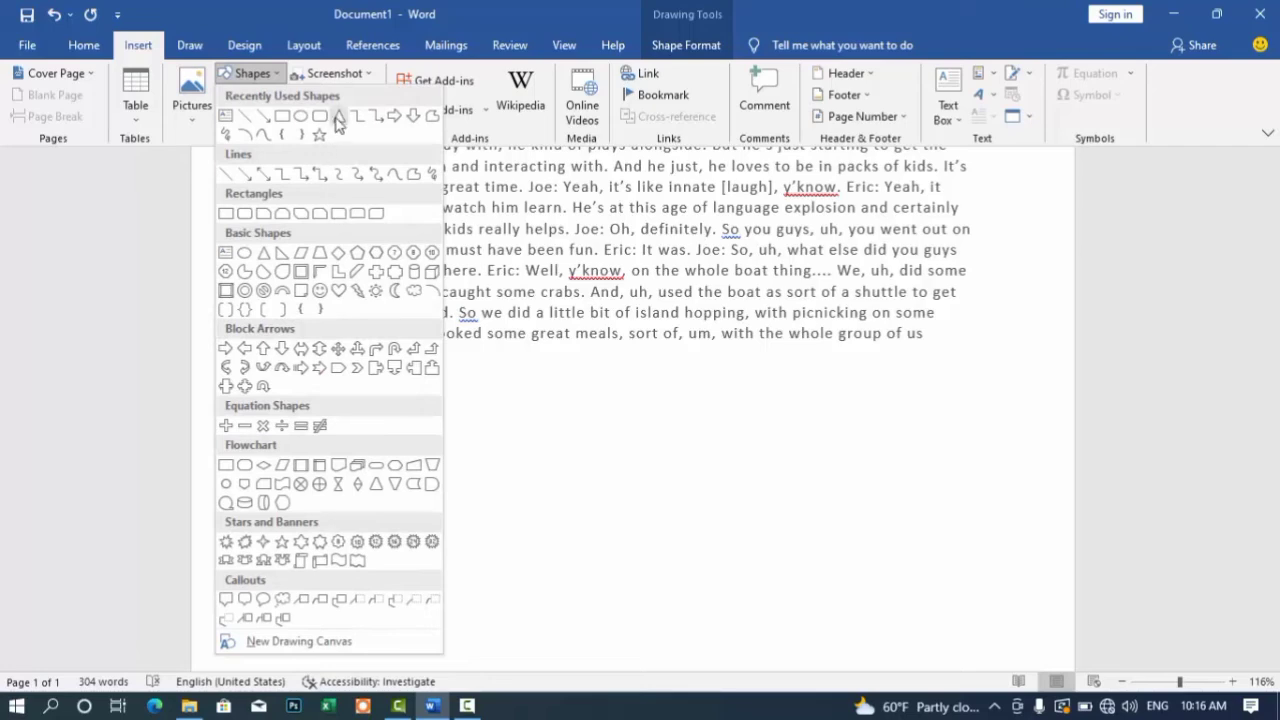
left_click(336, 118)
left_click_drag(445, 365, 698, 577)
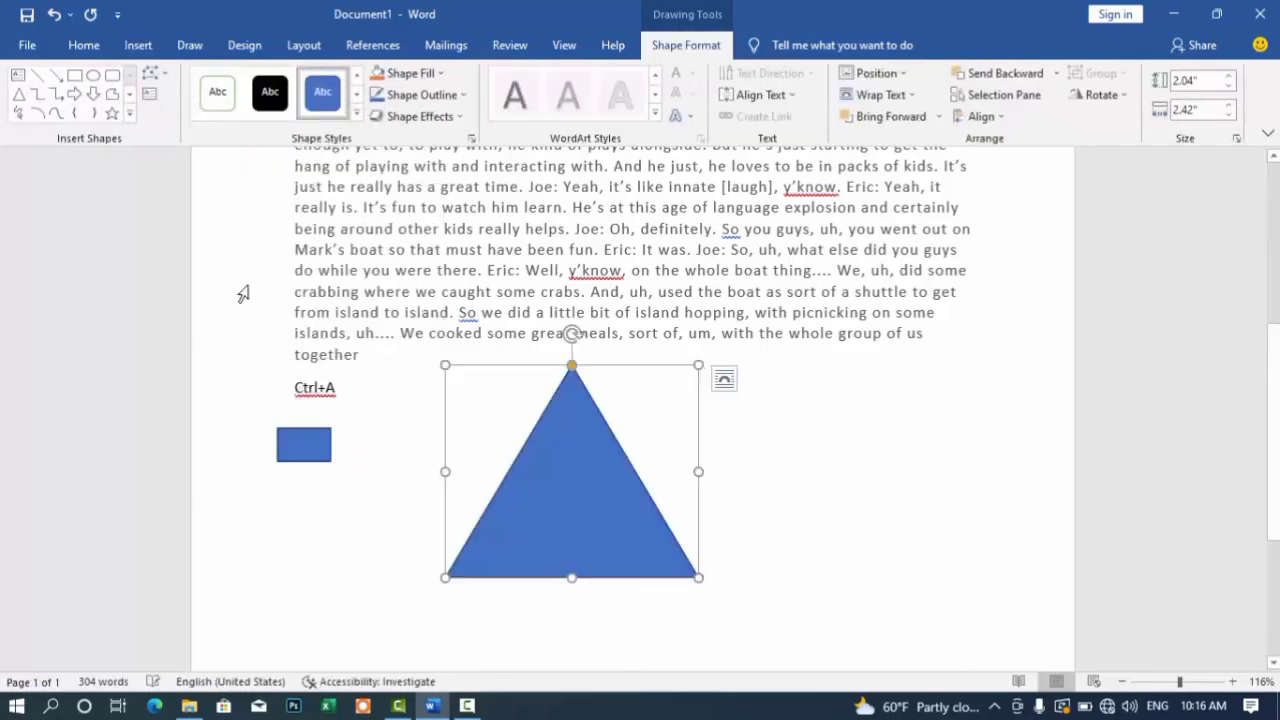
Draw a decagon about 1.5" high and 1.49" wide to the right of the large triangle, and deselect it
left_click(136, 46)
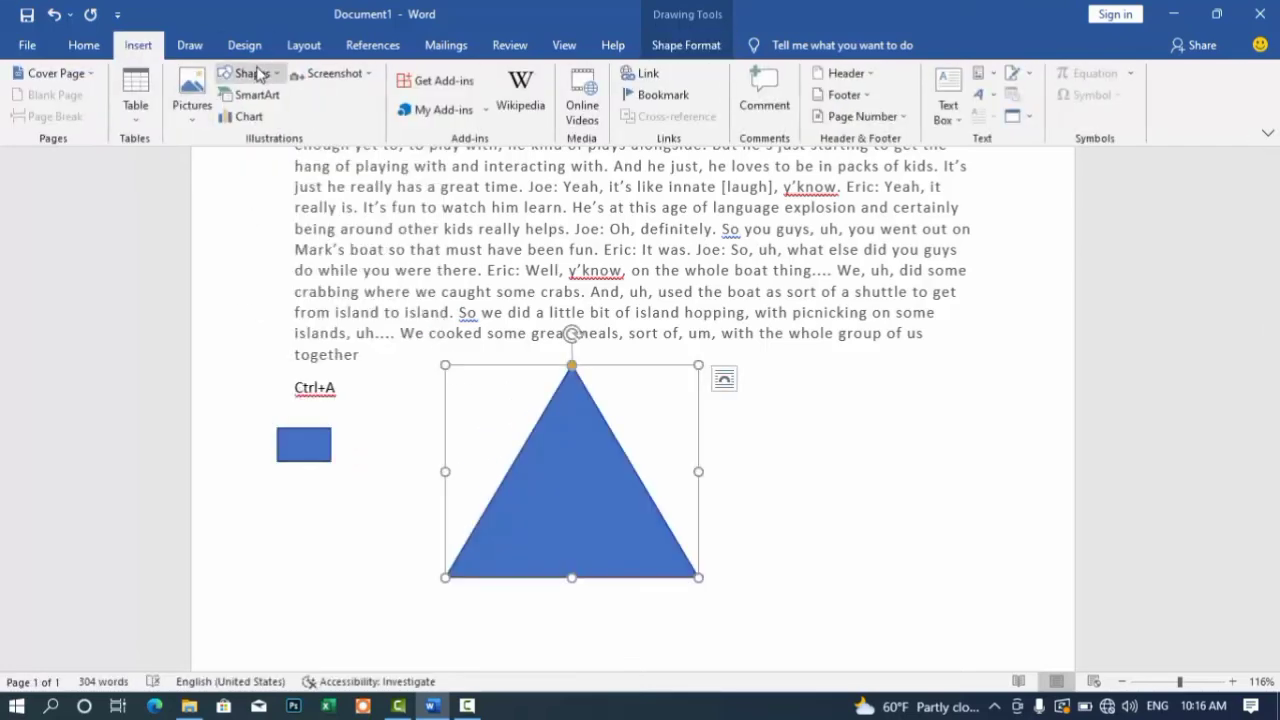
left_click(250, 73)
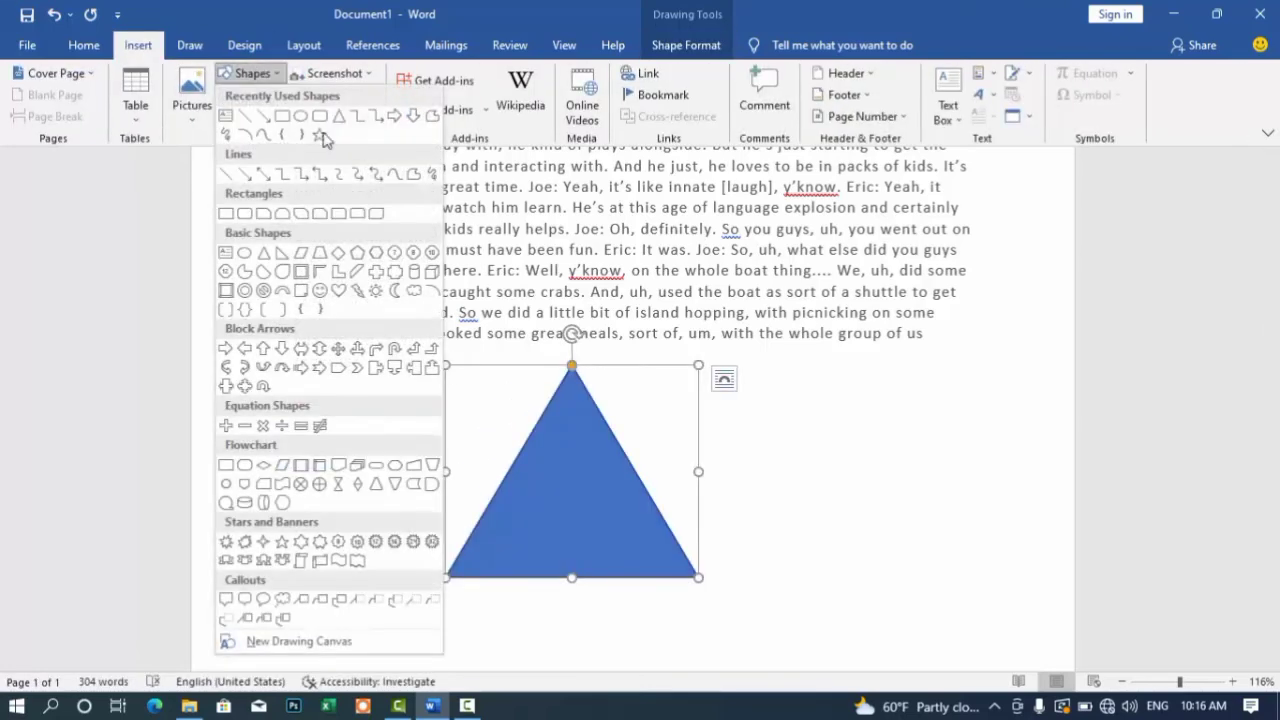
left_click(432, 266)
left_click_drag(901, 438, 985, 540)
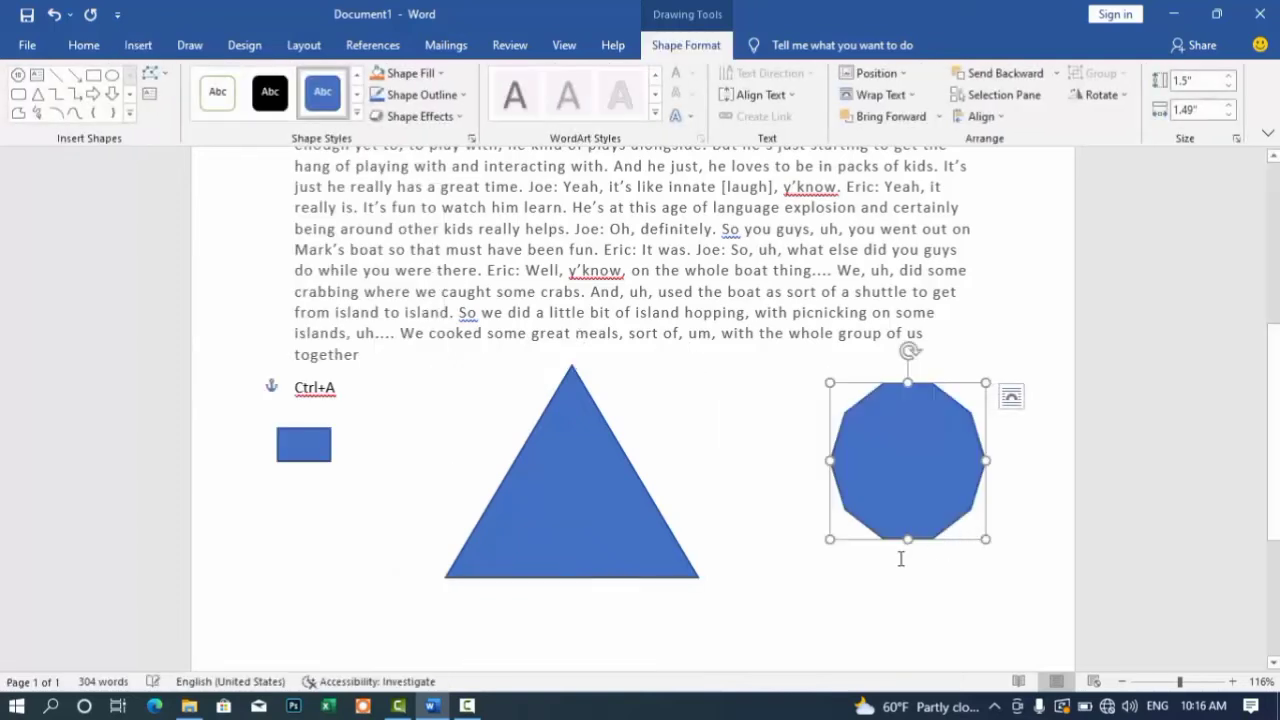
left_click(797, 636)
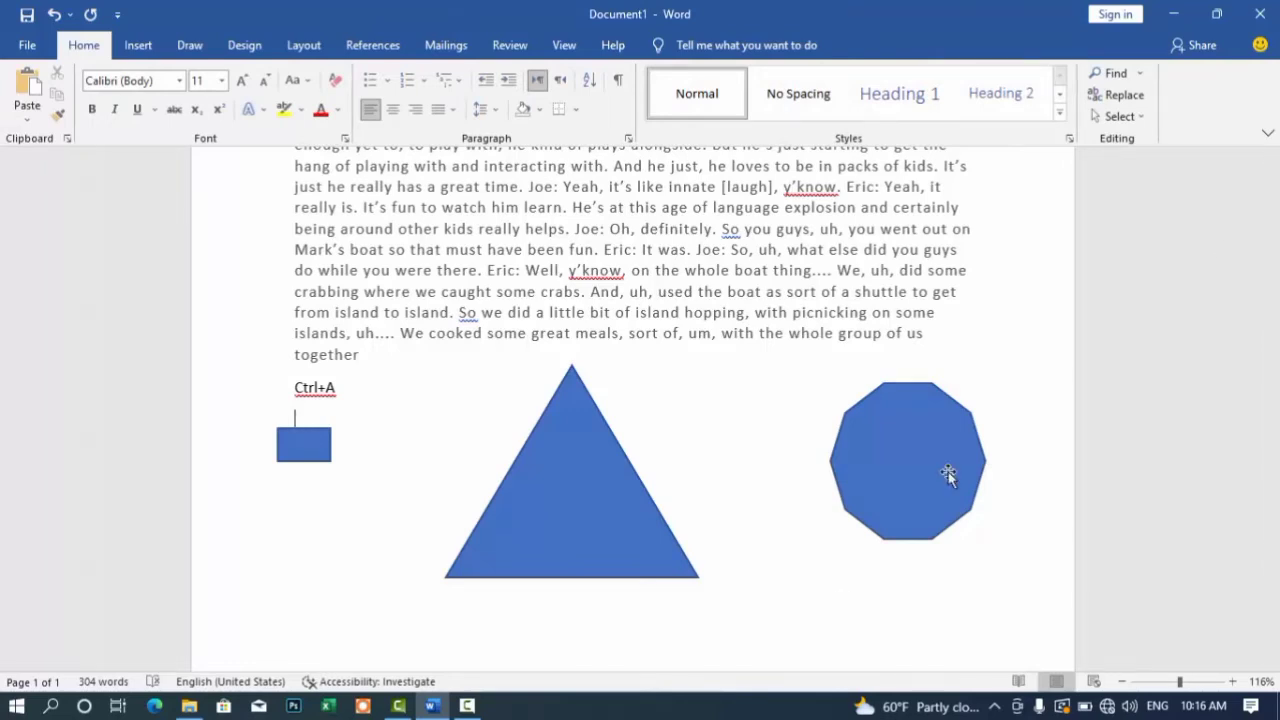
Turn on Select Objects mode and try it in the blank area beneath the shapes
left_click(1138, 116)
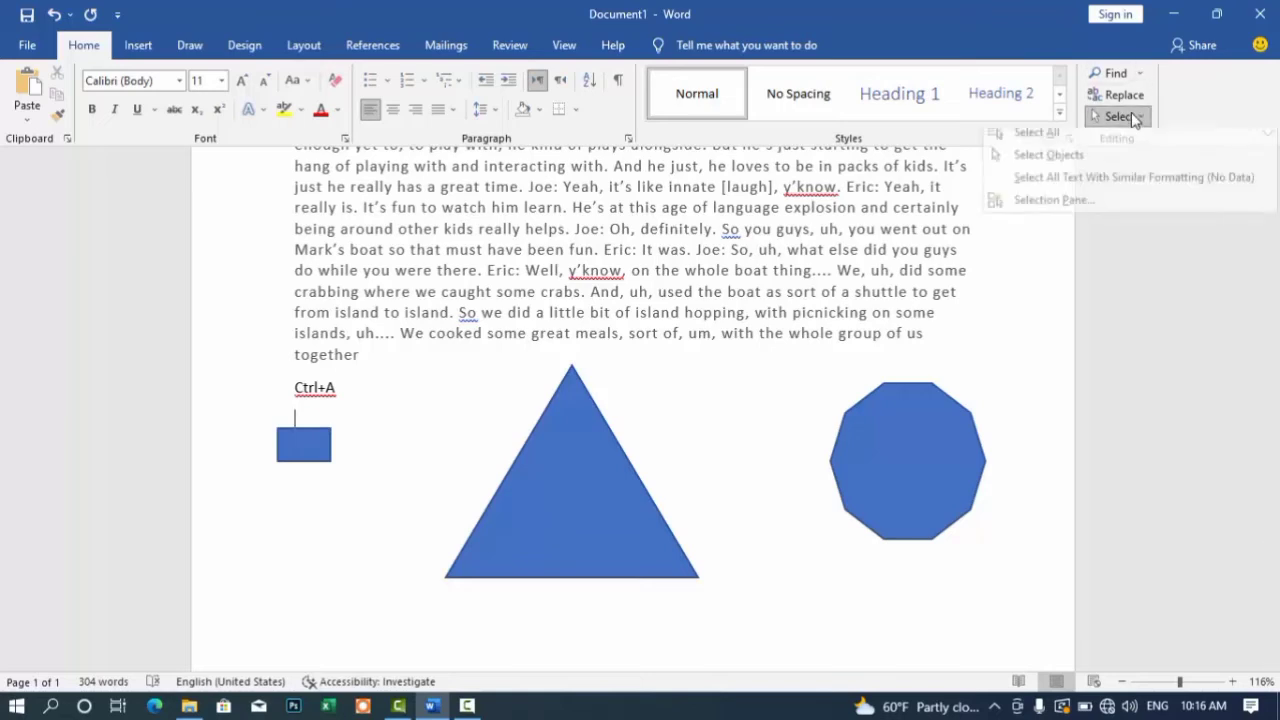
left_click(1071, 168)
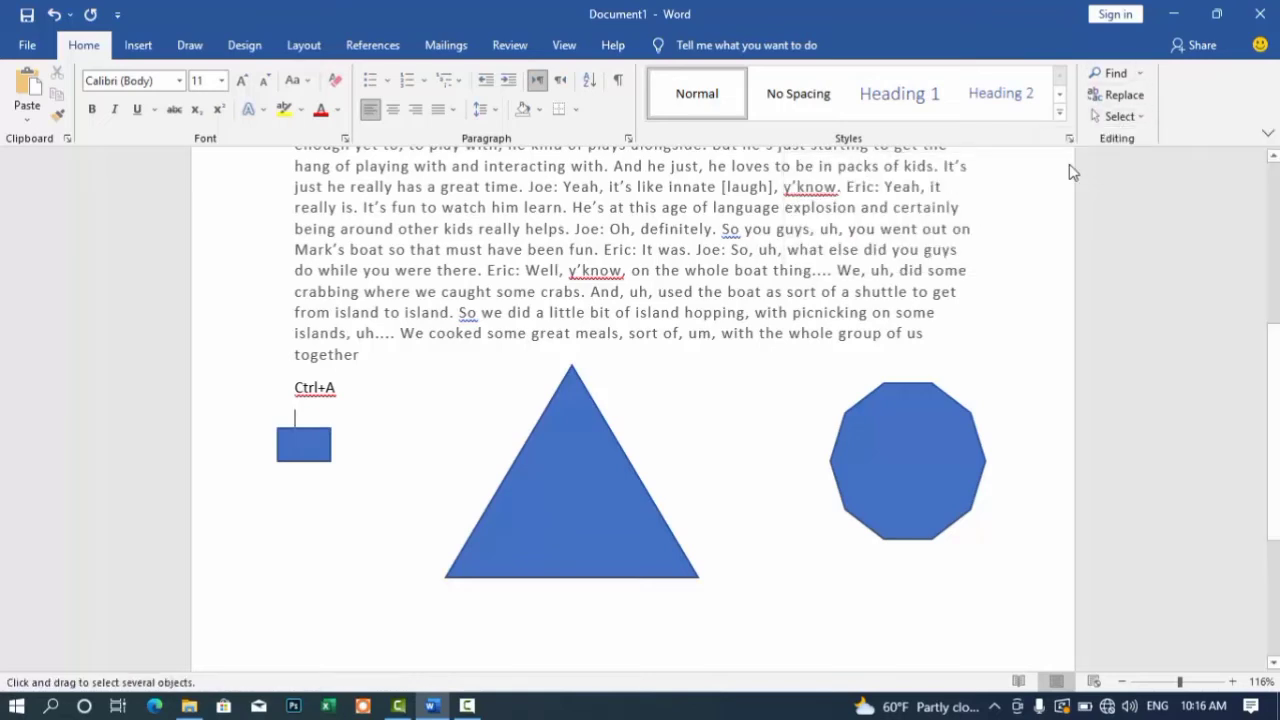
left_click(293, 569)
Show the Selection pane and draw an isosceles triangle about 2.04" high and 2.42" wide below the body text
left_click(1116, 116)
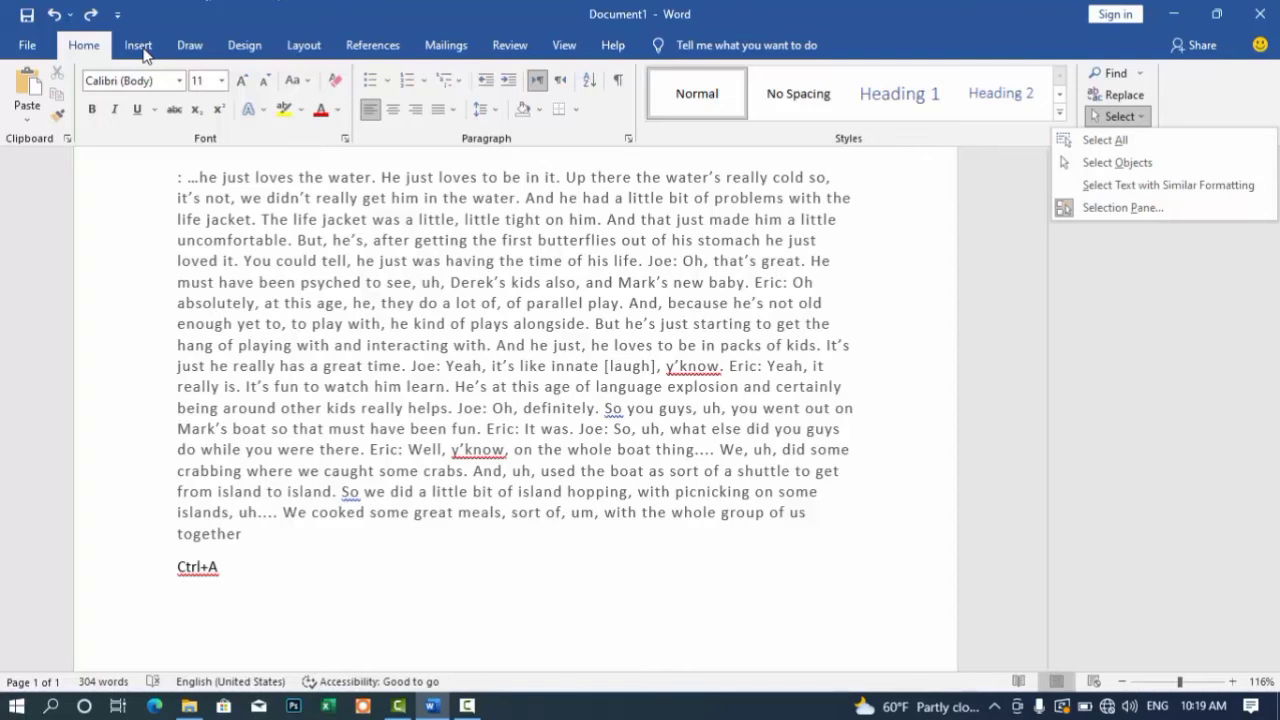
key("alt+F10")
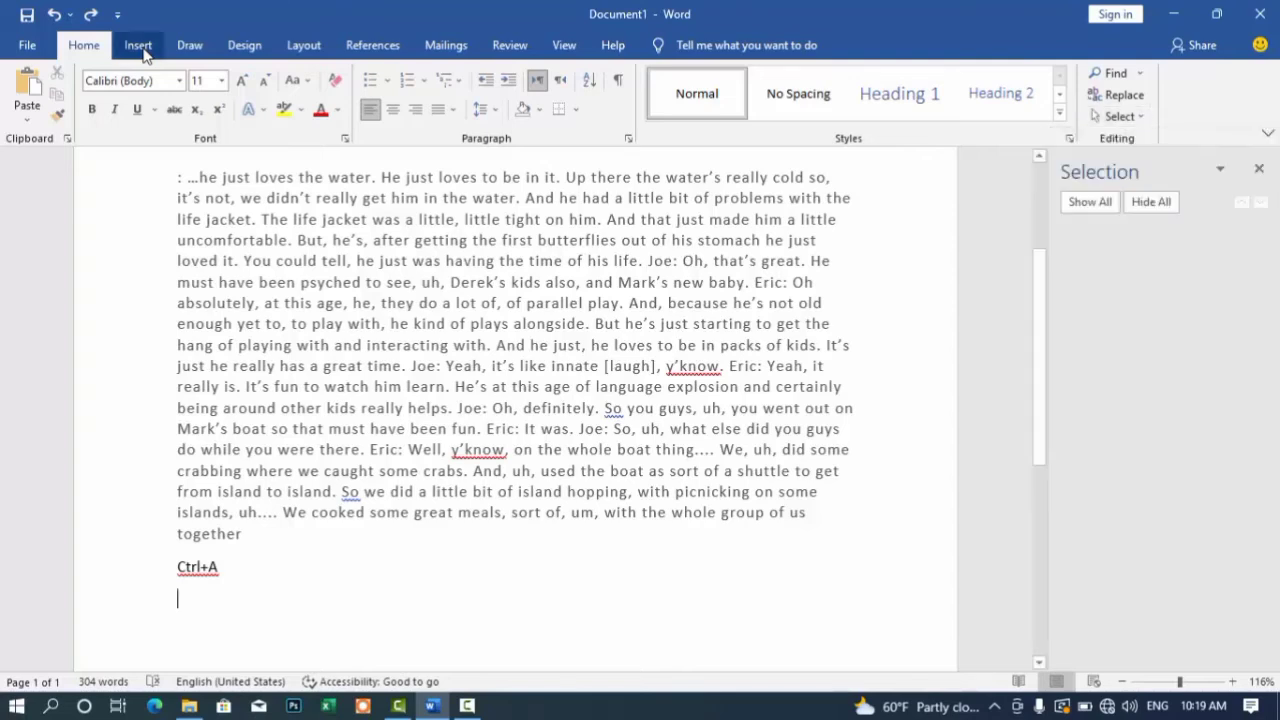
left_click(139, 47)
left_click(252, 73)
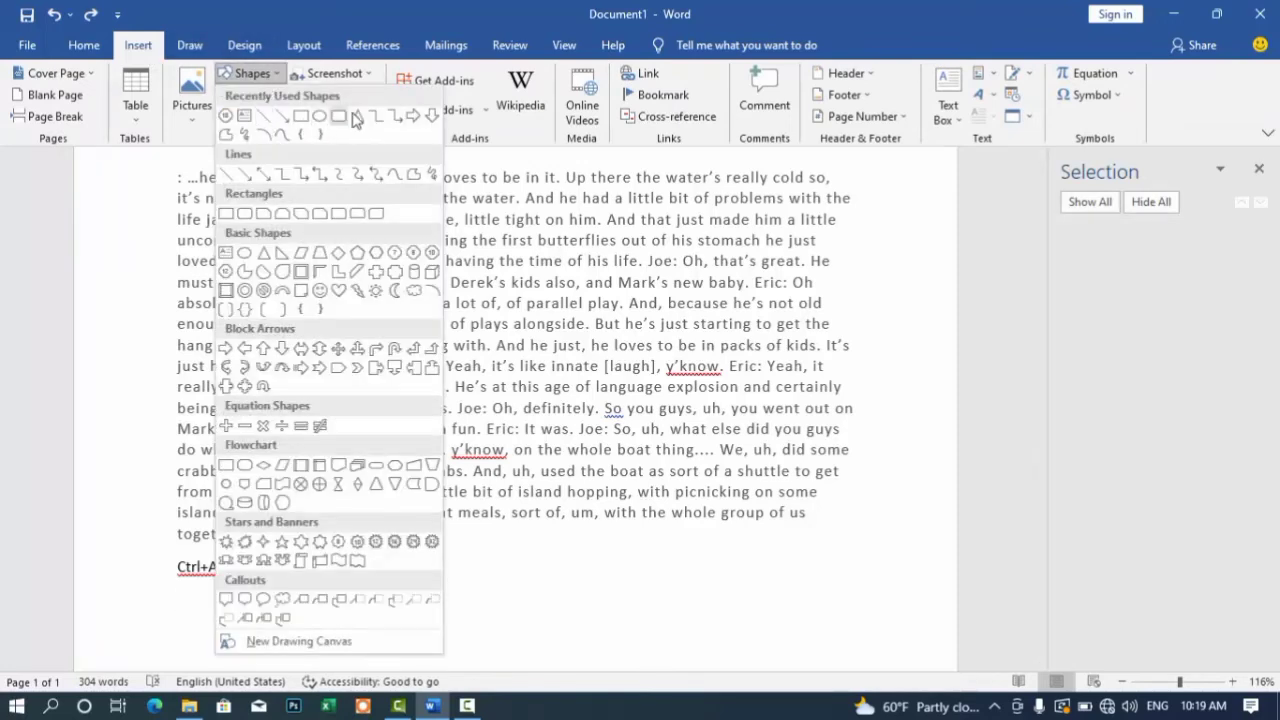
left_click(357, 117)
left_click_drag(1039, 328, 1040, 417)
left_click_drag(406, 294, 659, 506)
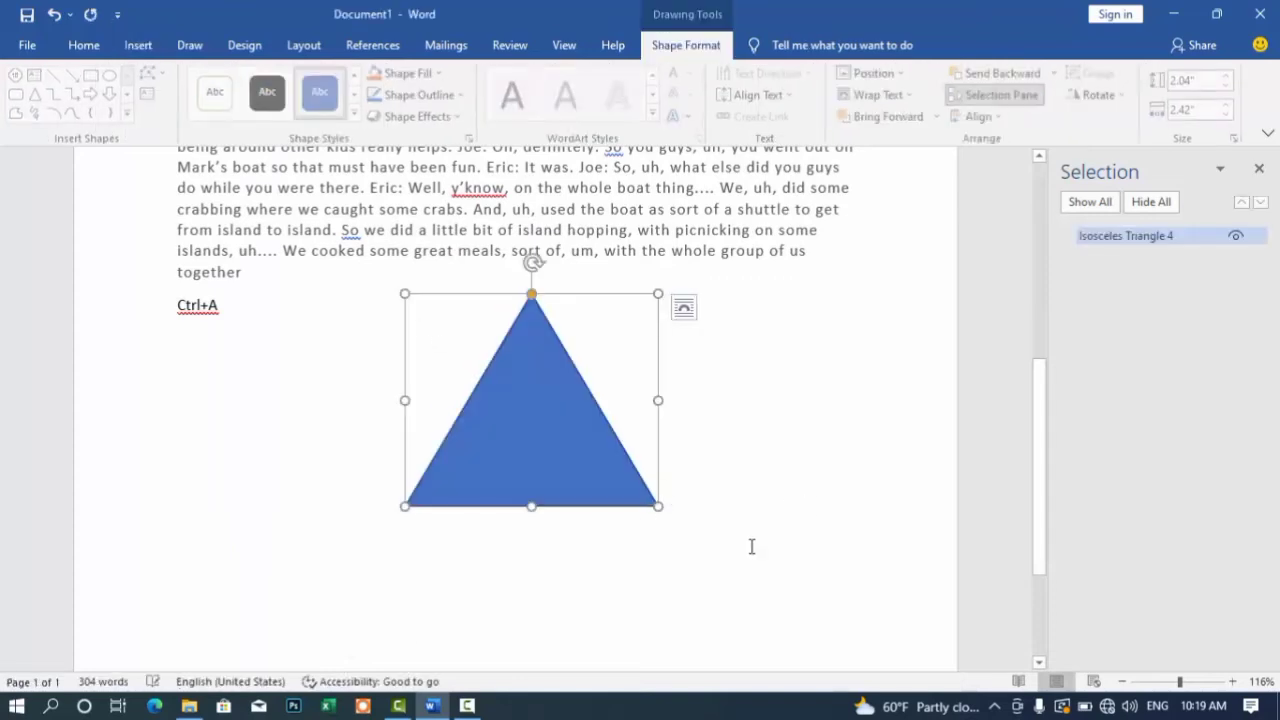
Add the text "Afganistan" inside the triangle, followed by a new empty line
right_click(527, 433)
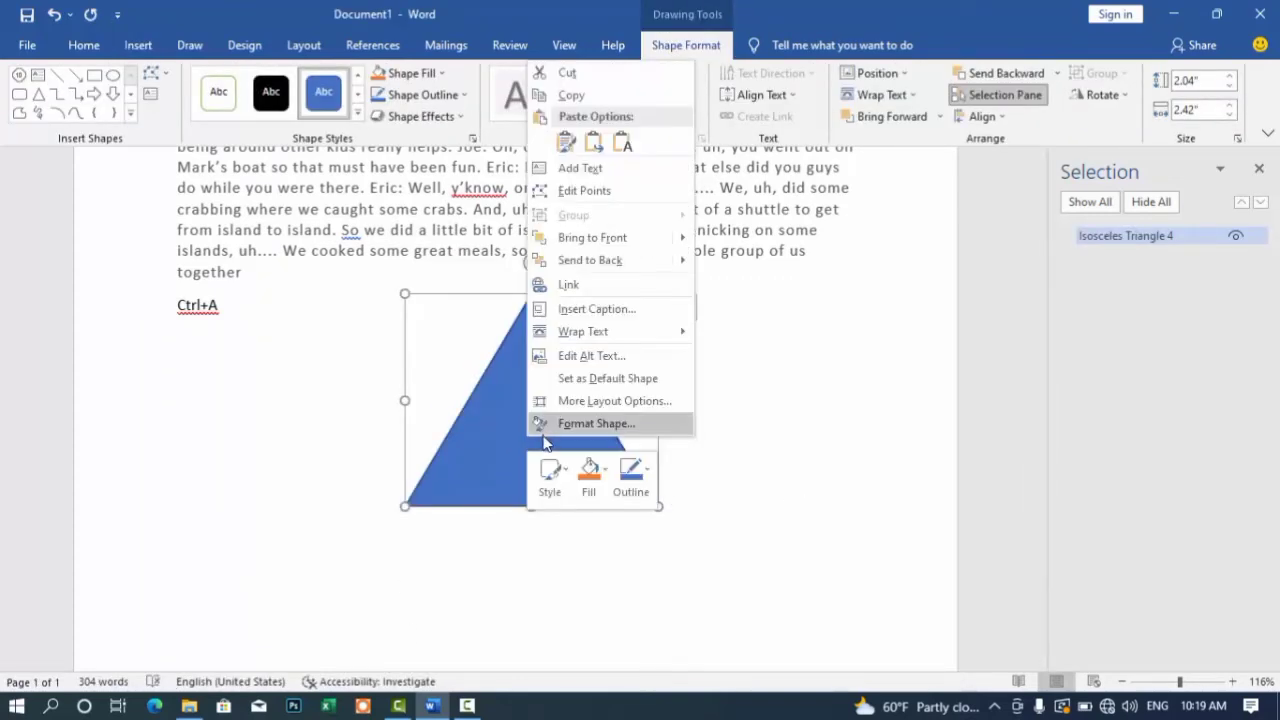
left_click(579, 175)
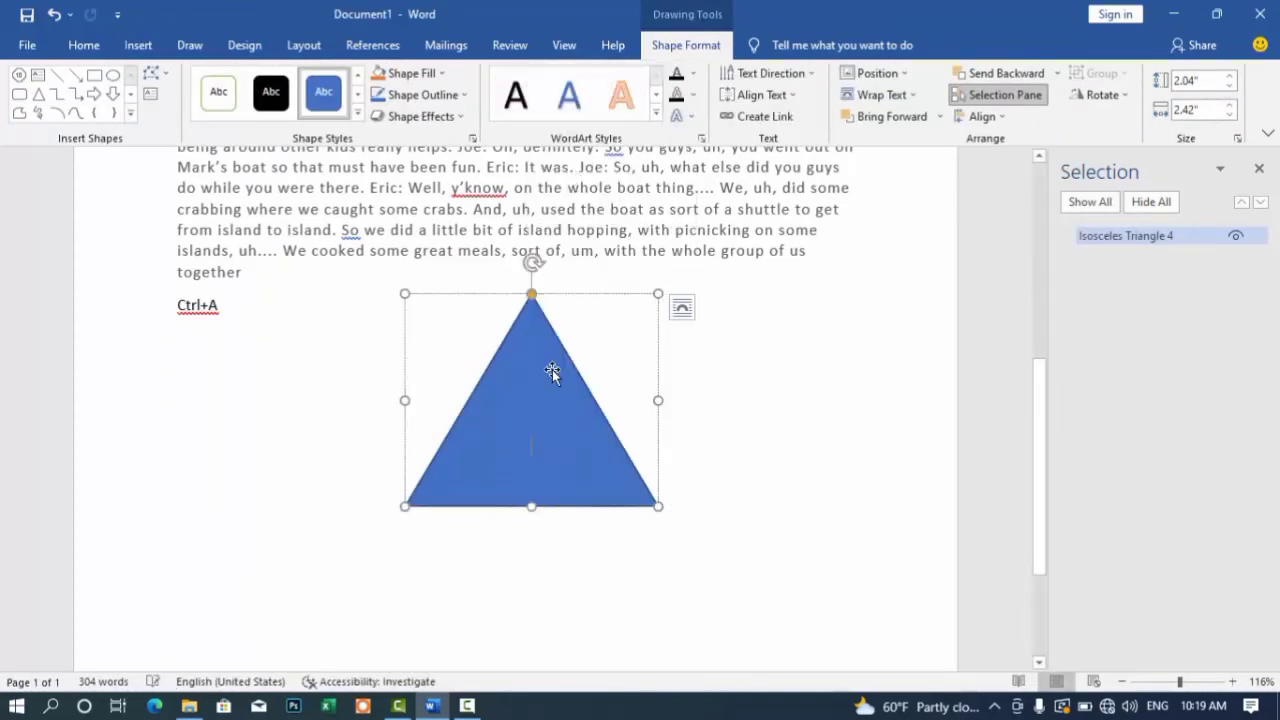
type("Afganistan")
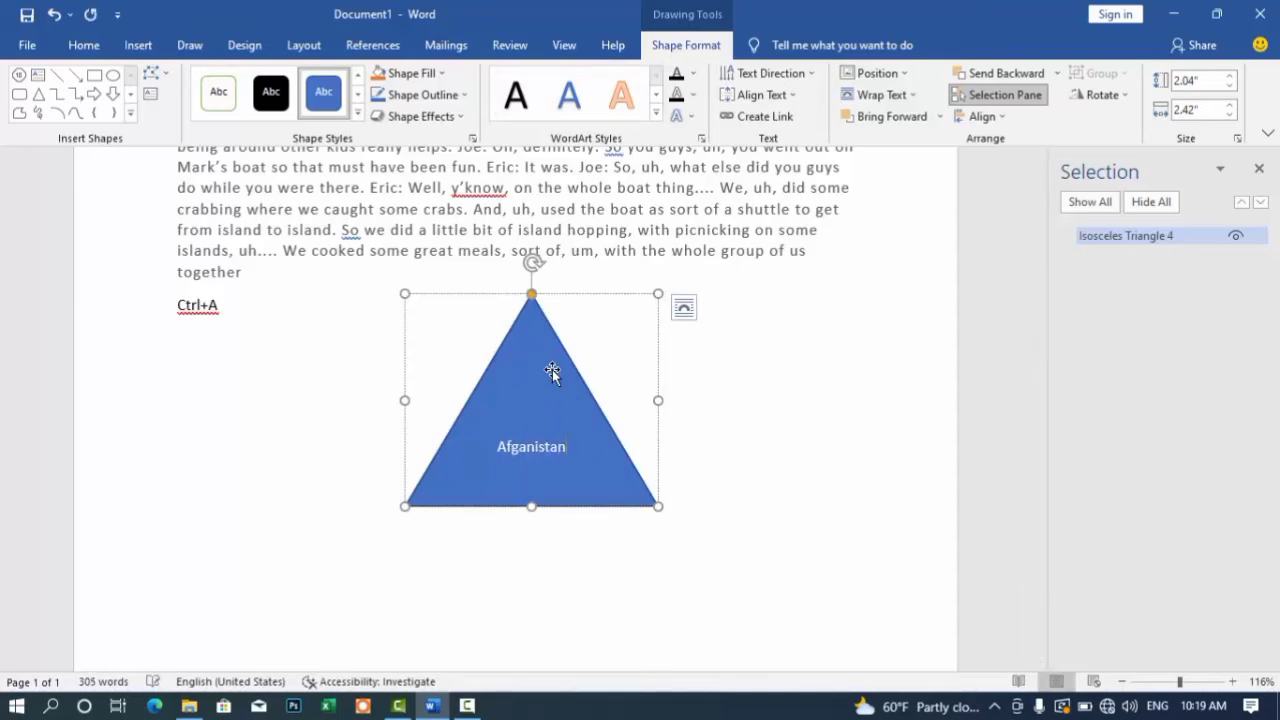
key("Return")
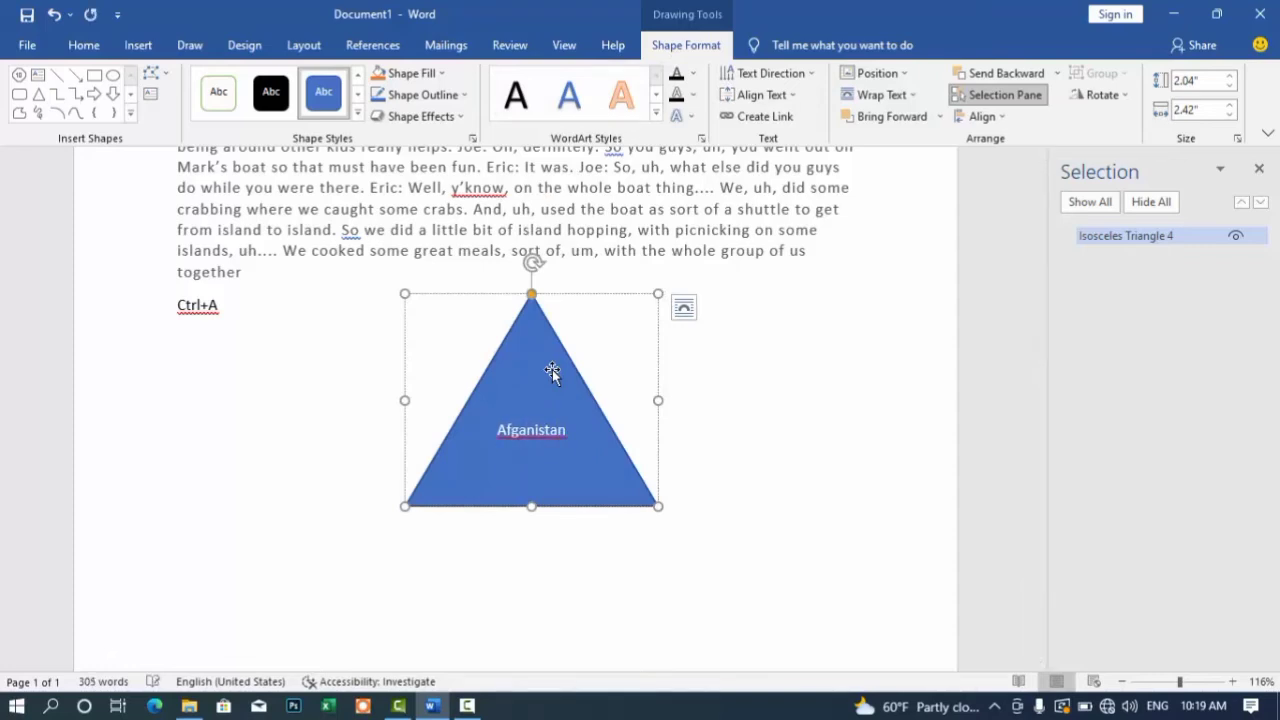
Set the triangle's outline and fill to white and deselect the shape
right_click(542, 380)
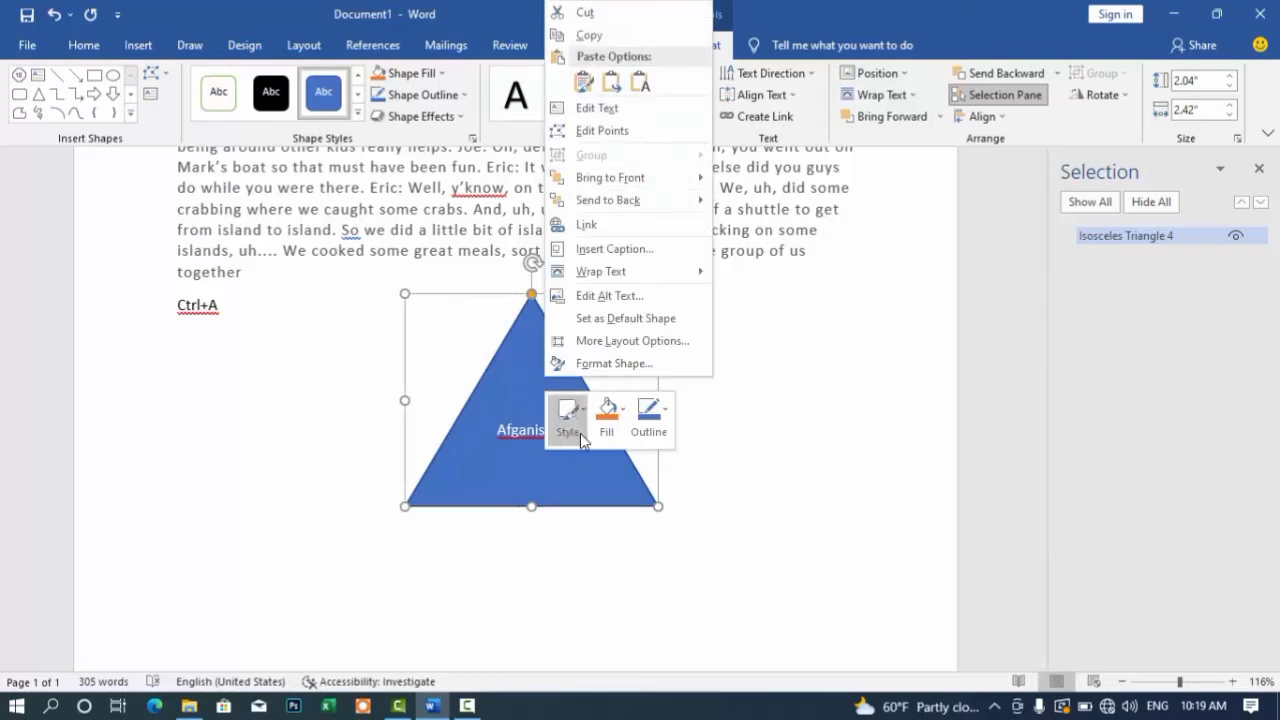
left_click(672, 412)
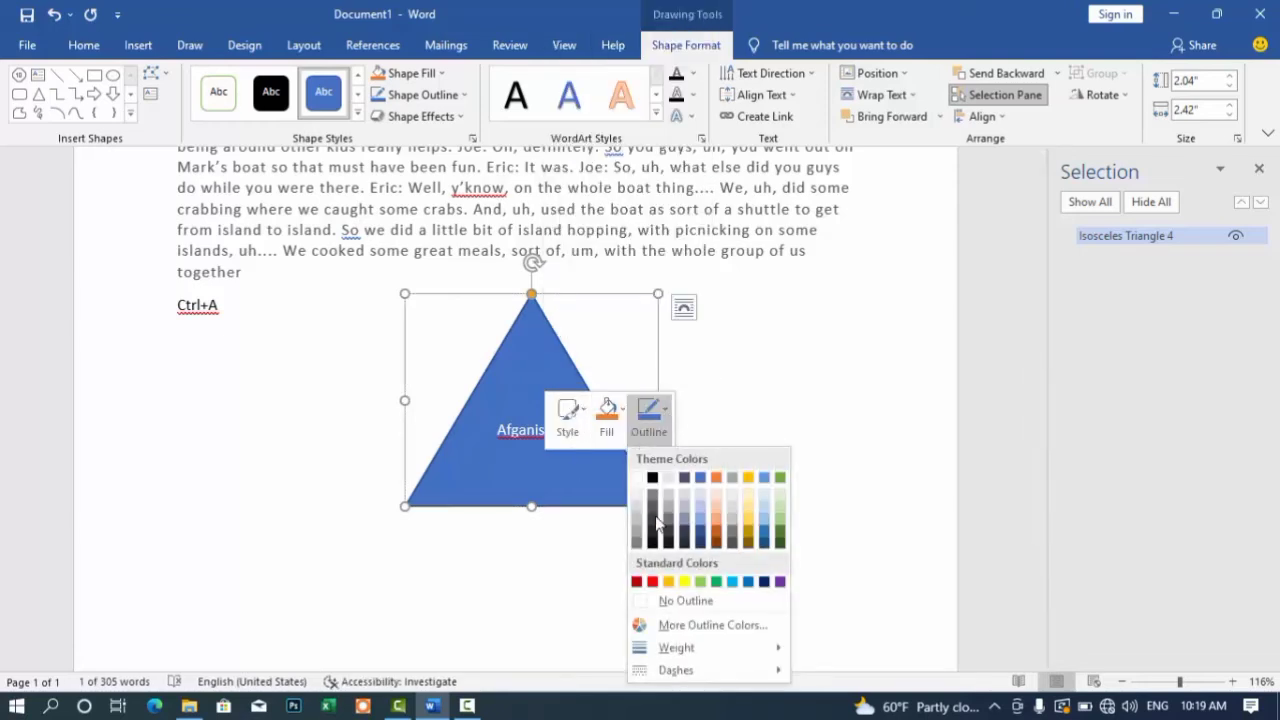
left_click(640, 479)
left_click(608, 418)
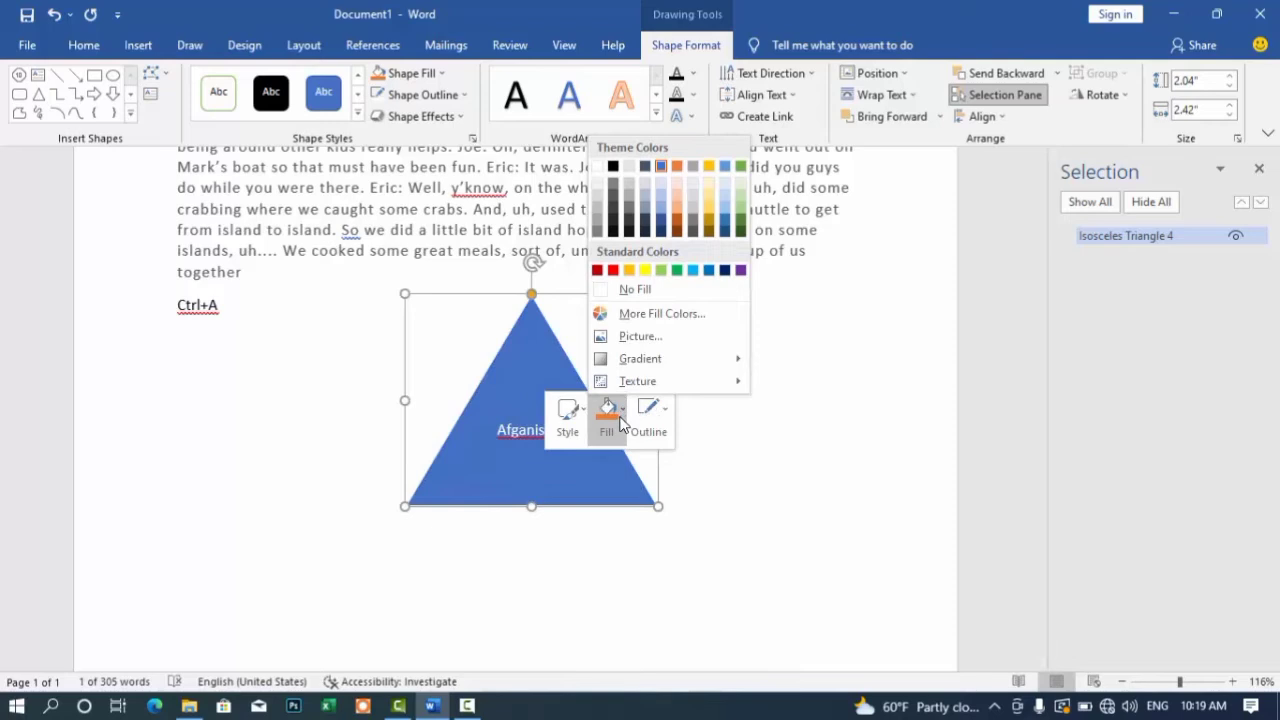
left_click(598, 178)
left_click(757, 454)
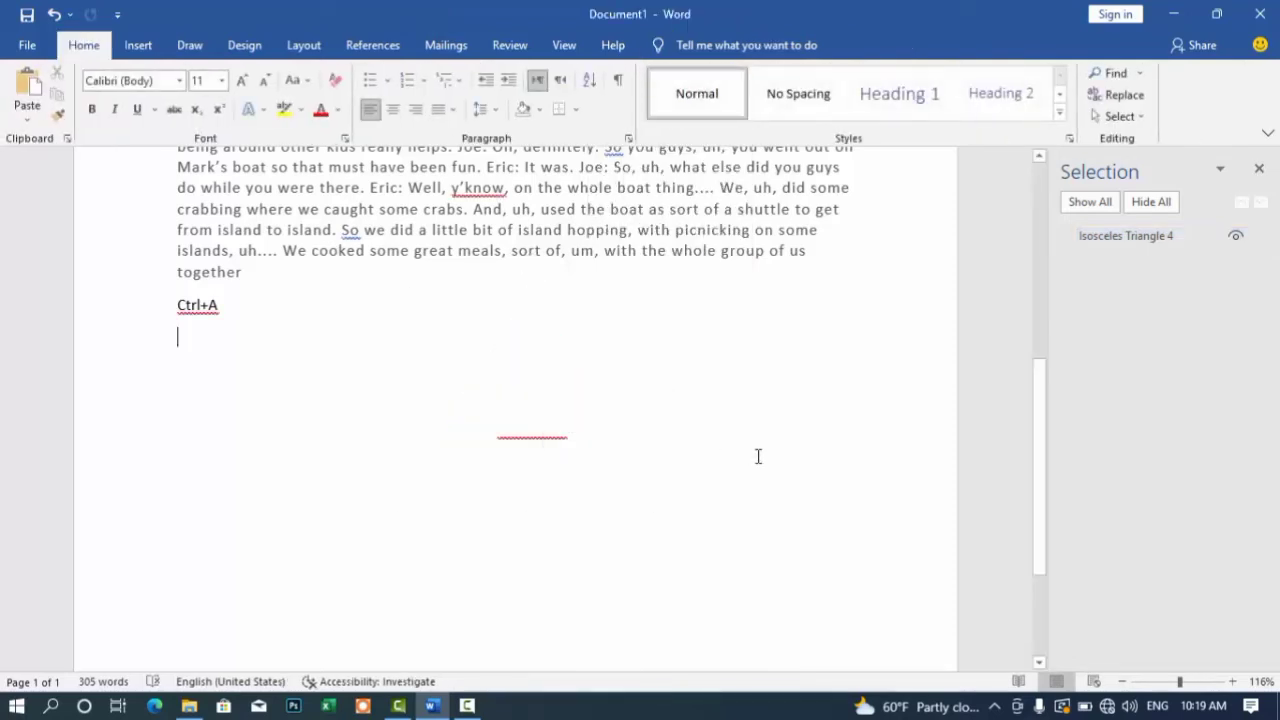
Change the font color of the text inside the white triangle to red
double_click(566, 437)
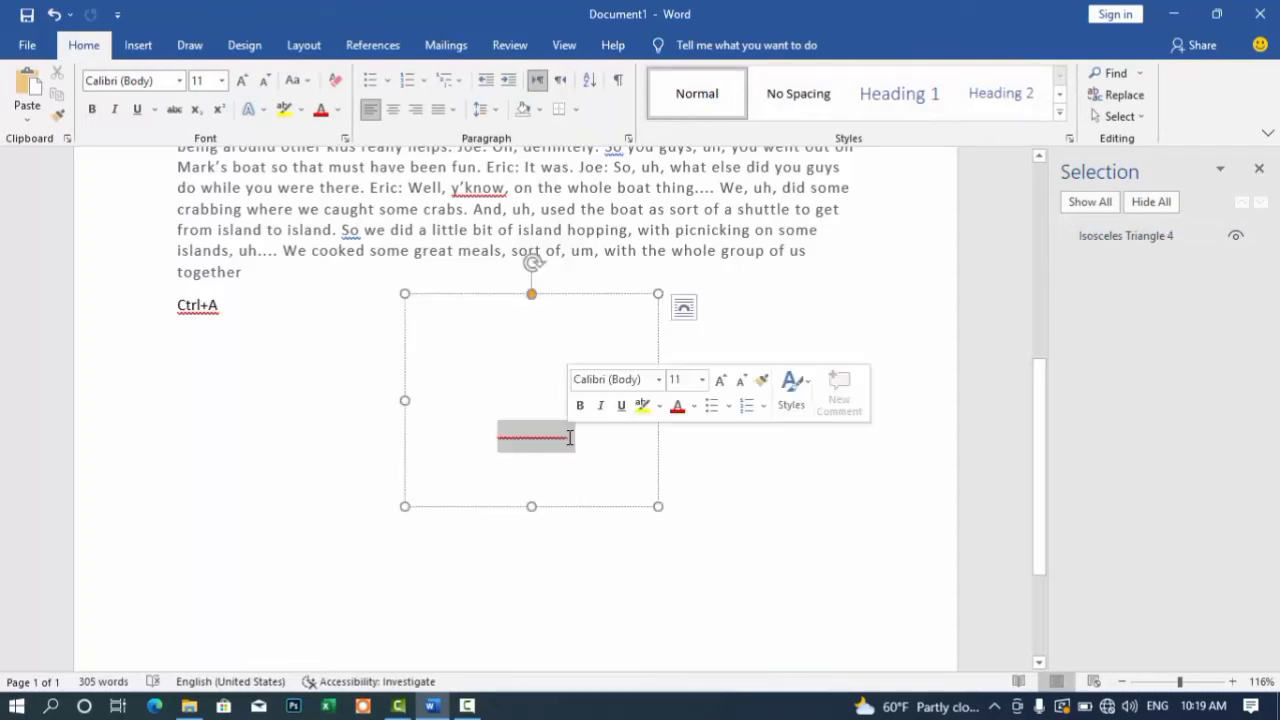
left_click(84, 45)
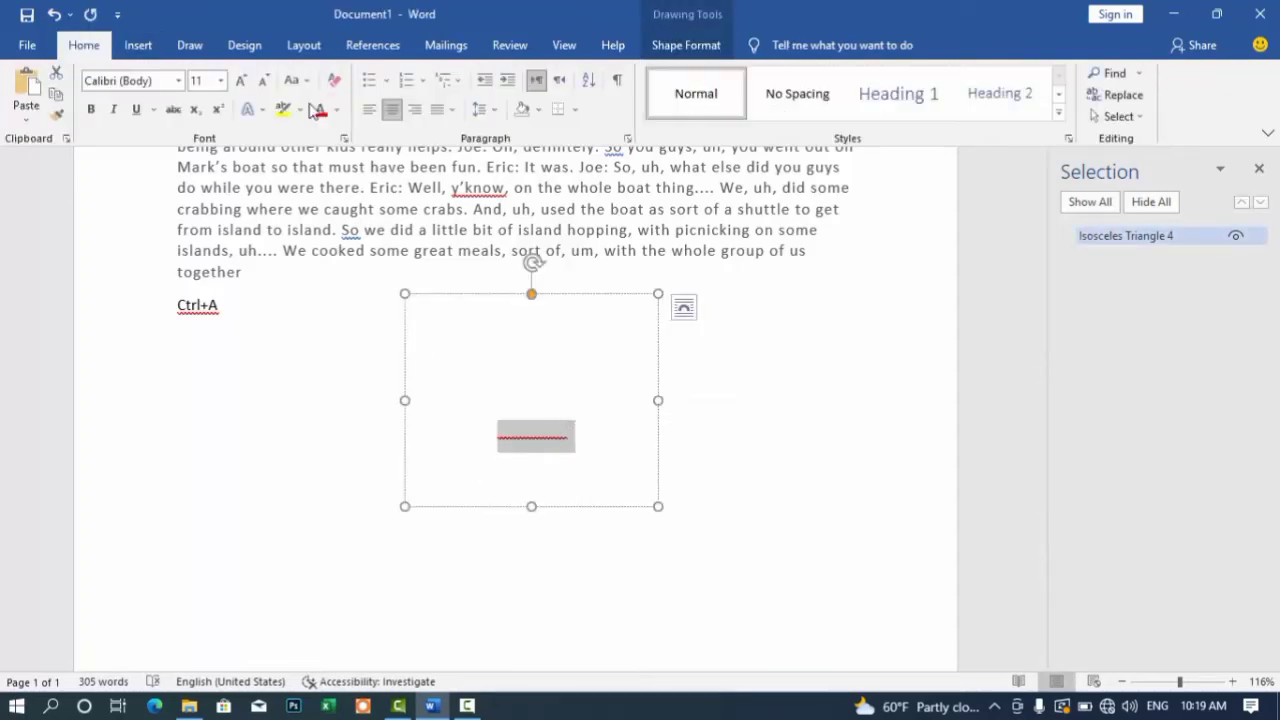
left_click(320, 112)
left_click(760, 483)
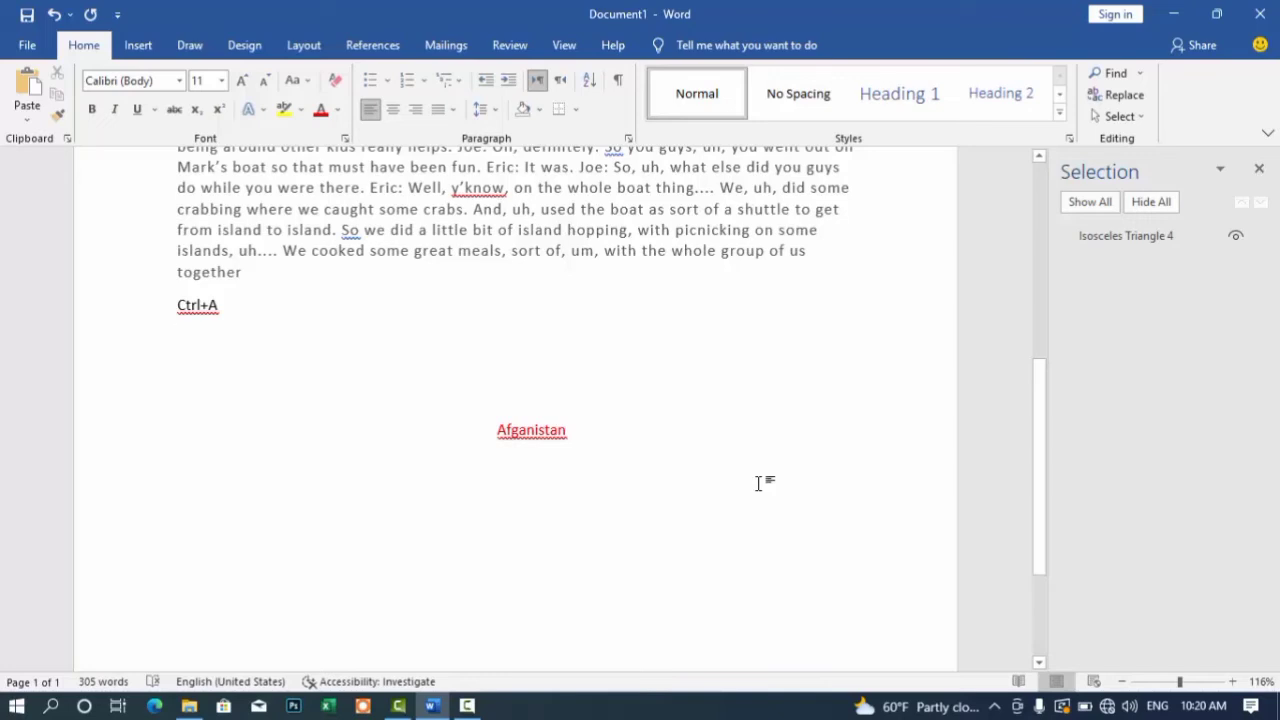
Turn Select Objects mode on and switch it off again
left_click_drag(1039, 442, 1037, 380)
left_click(1127, 115)
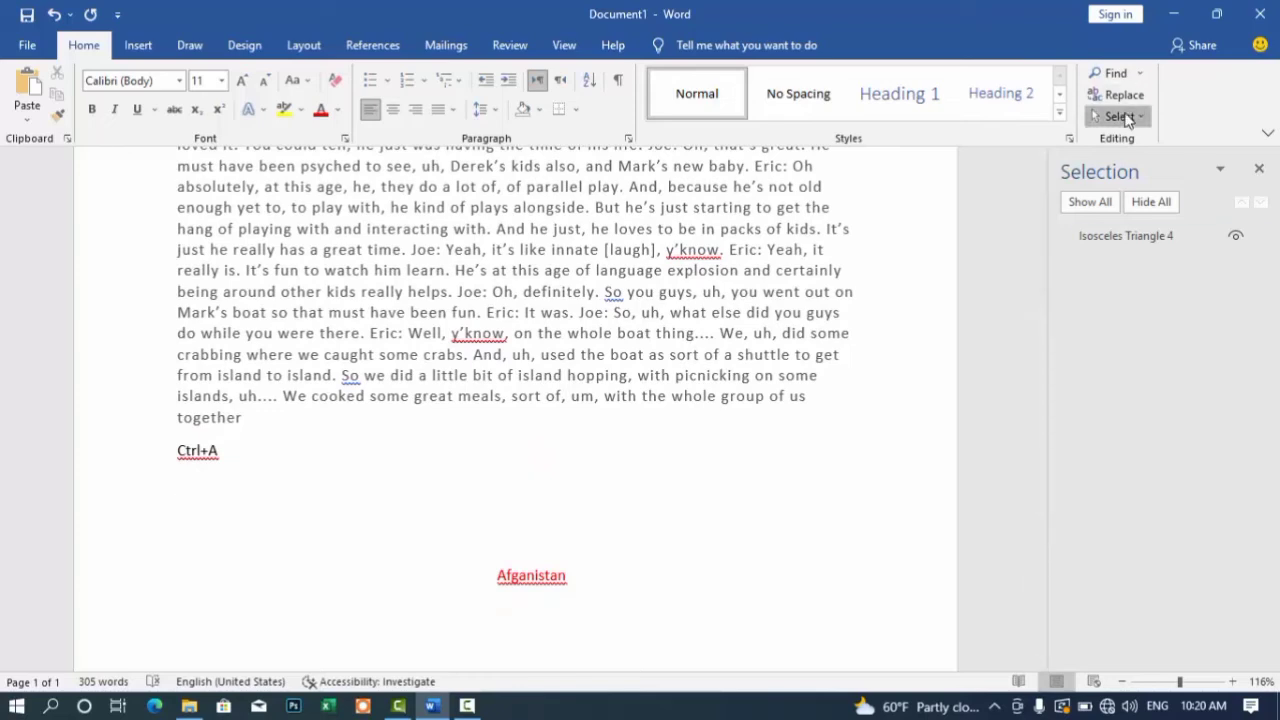
left_click(1080, 162)
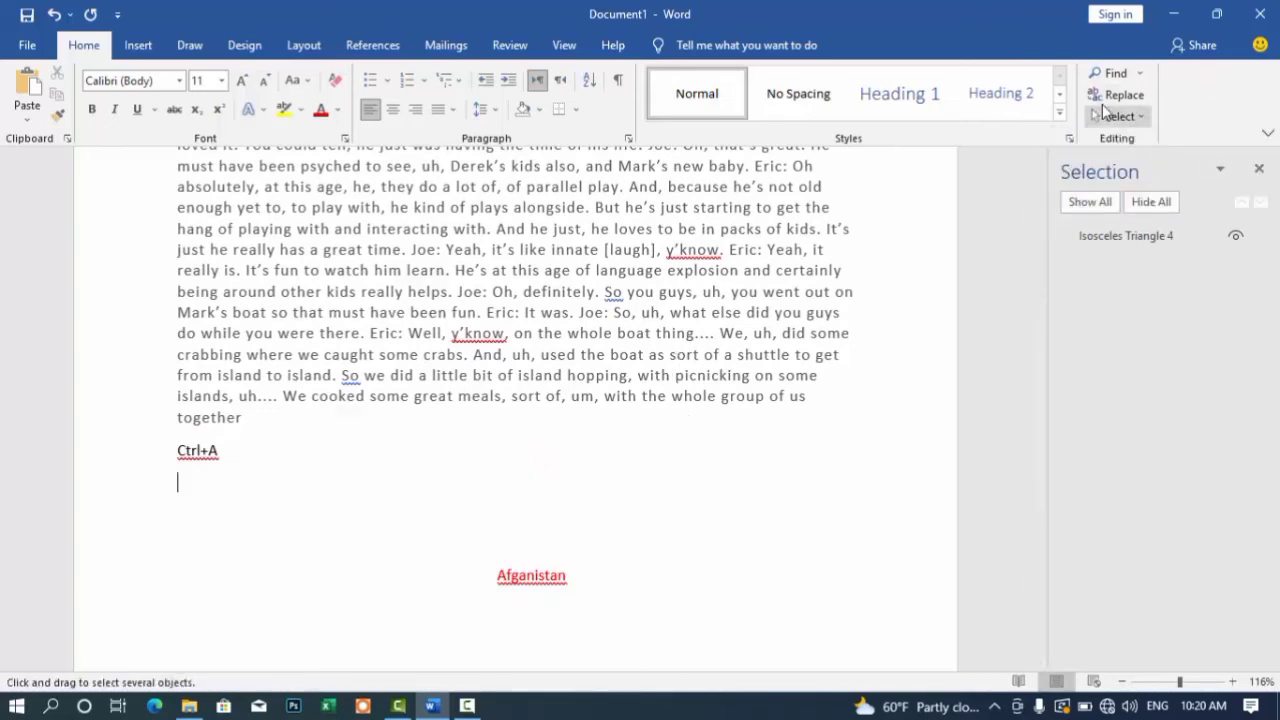
left_click(1112, 116)
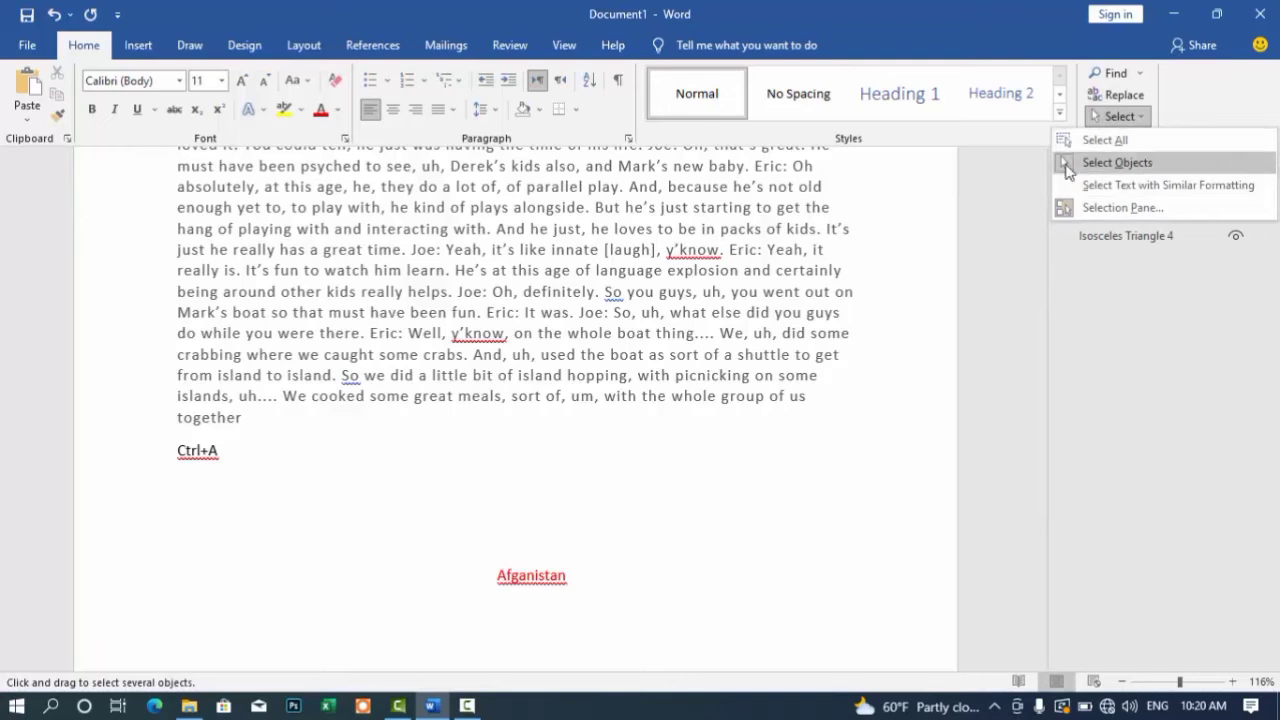
left_click(1070, 165)
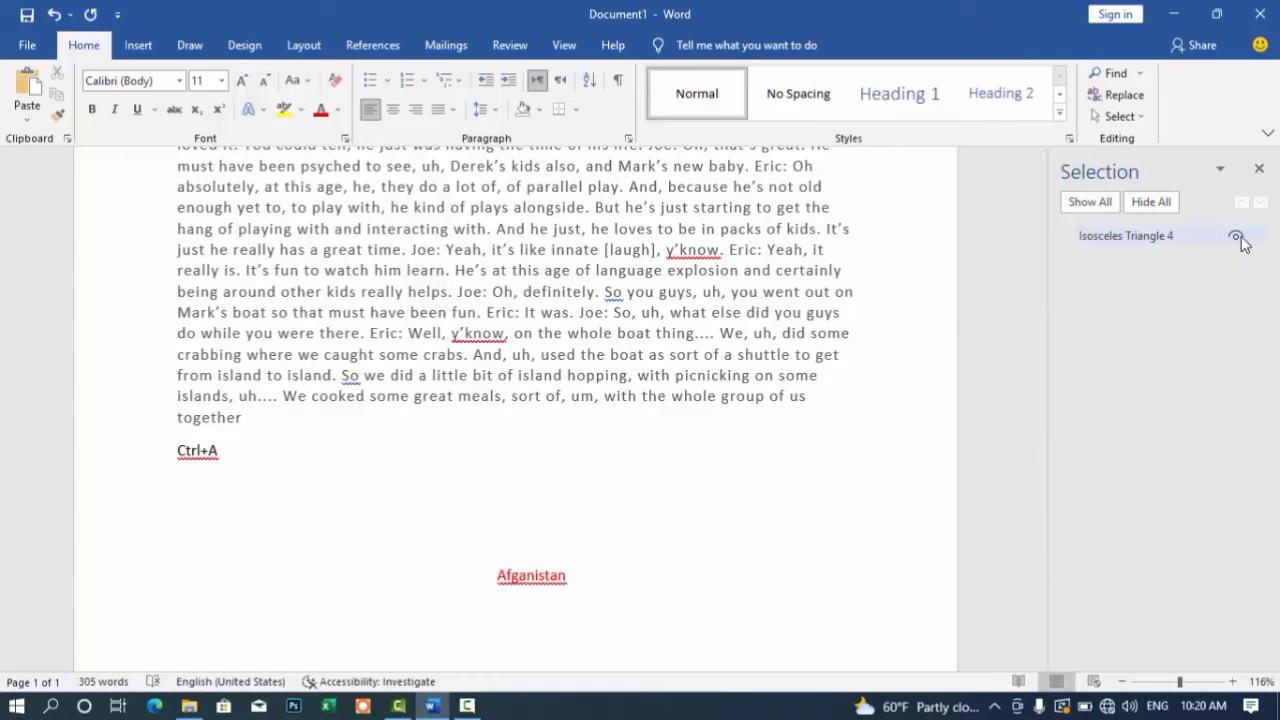
Select the white isosceles triangle through its entry in the Selection pane
left_click(1120, 117)
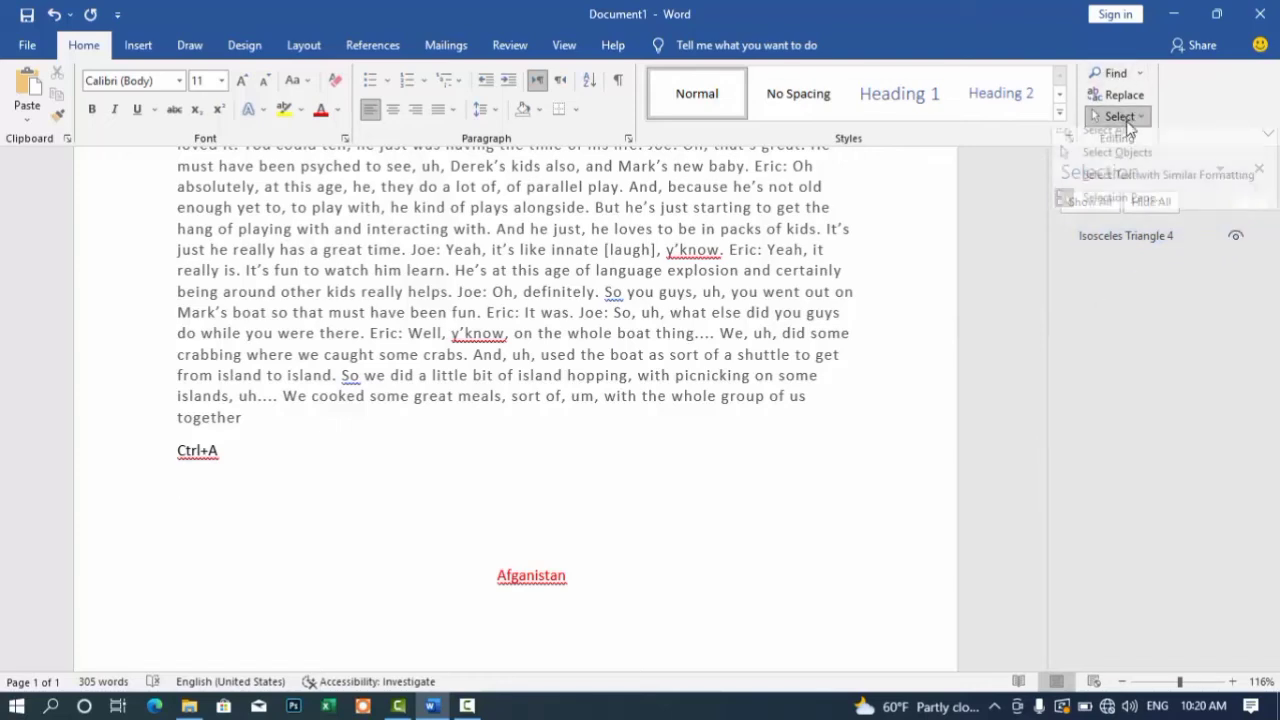
left_click(1117, 209)
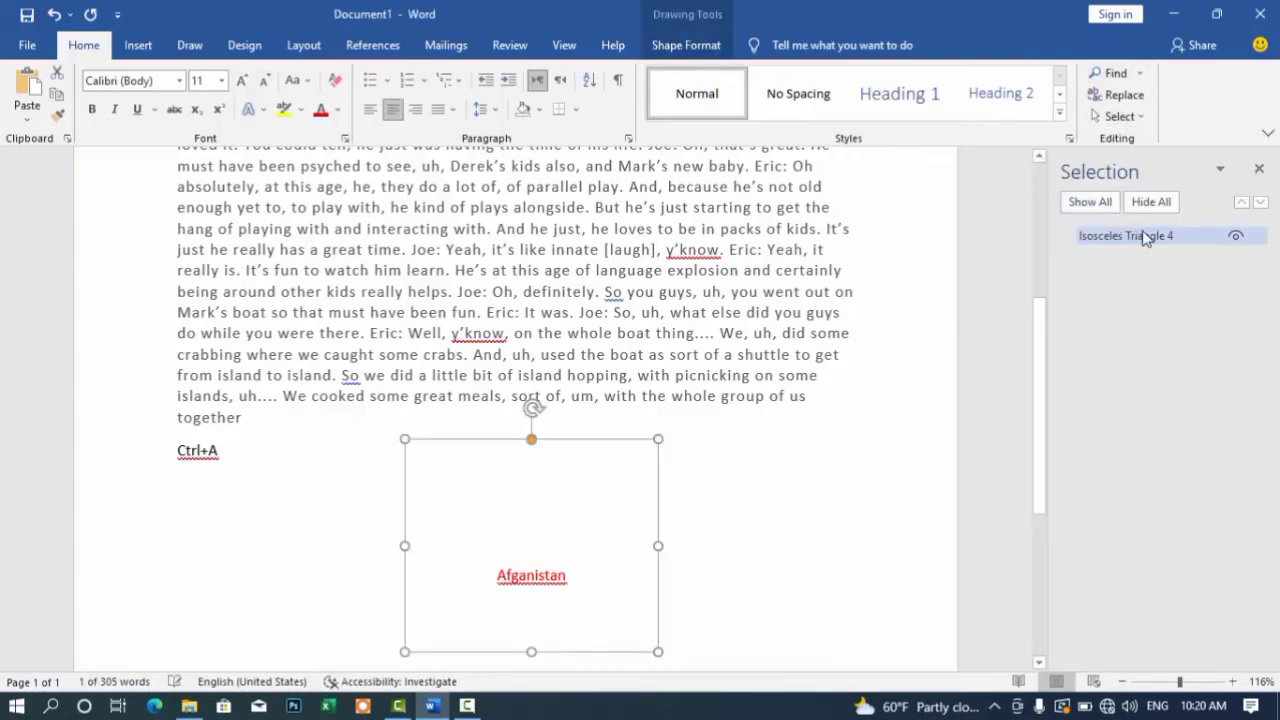
left_click(1120, 116)
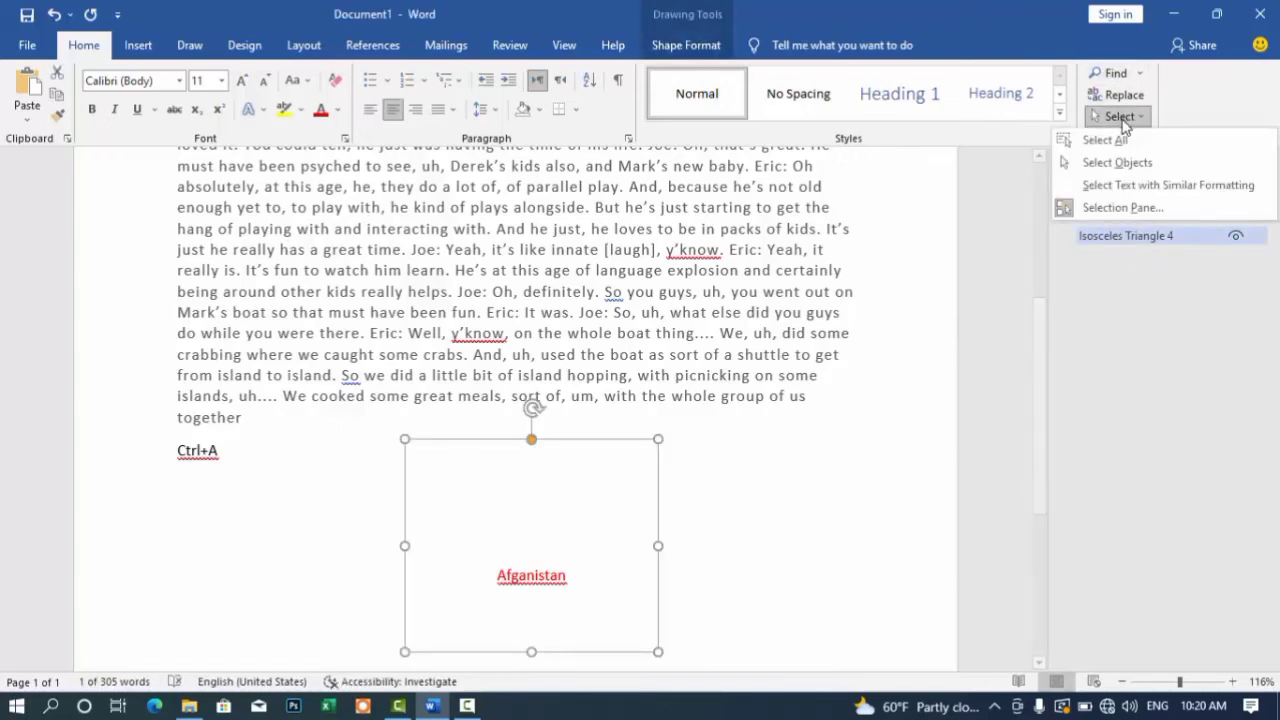
left_click(1100, 207)
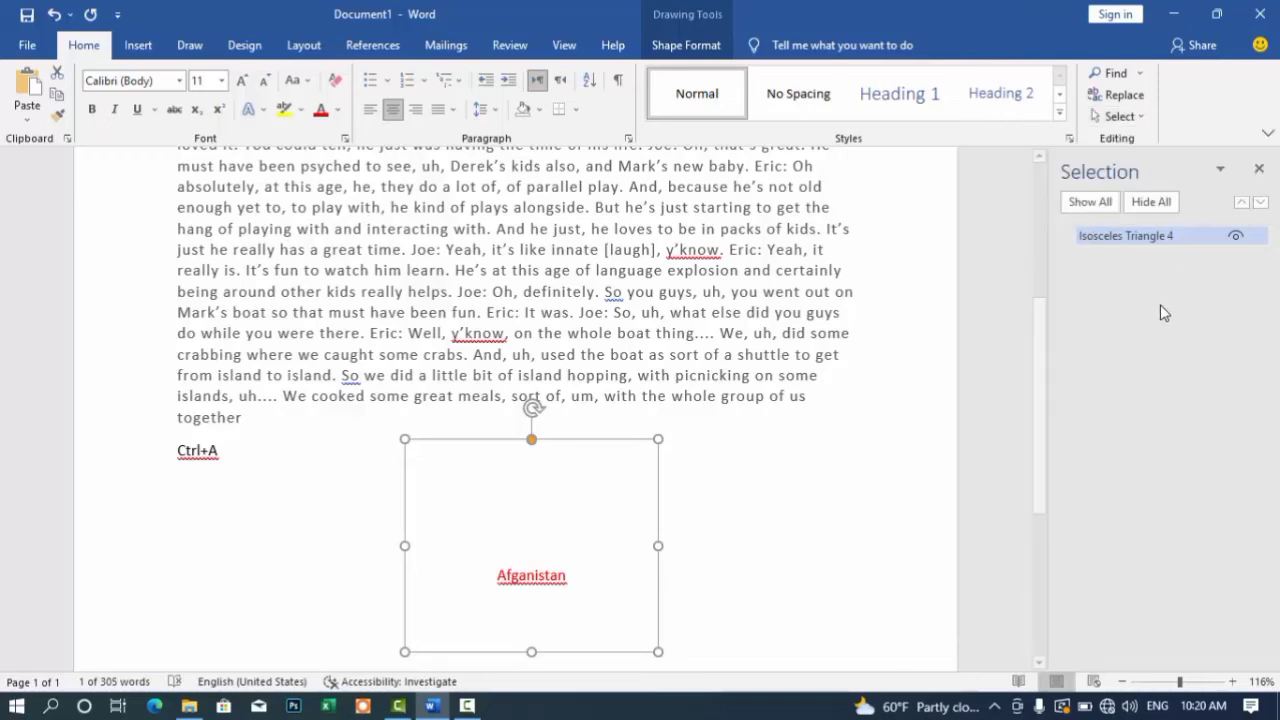
left_click(1142, 118)
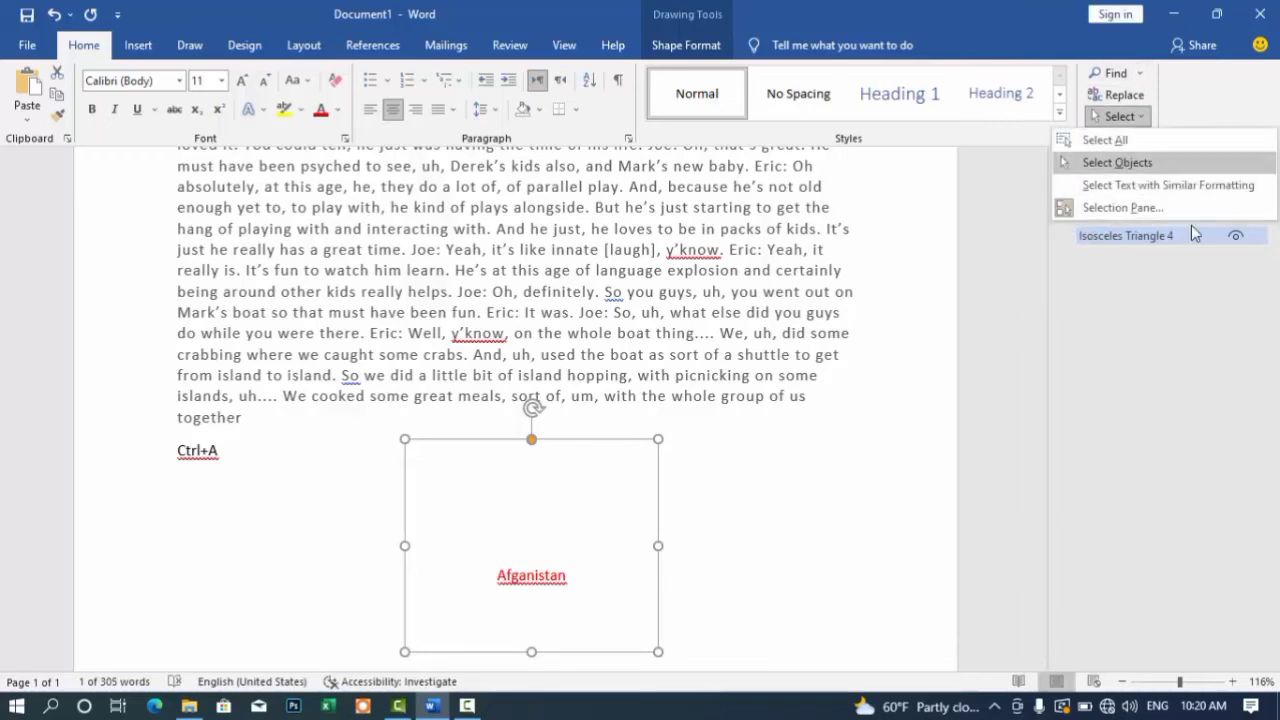
left_click(1131, 292)
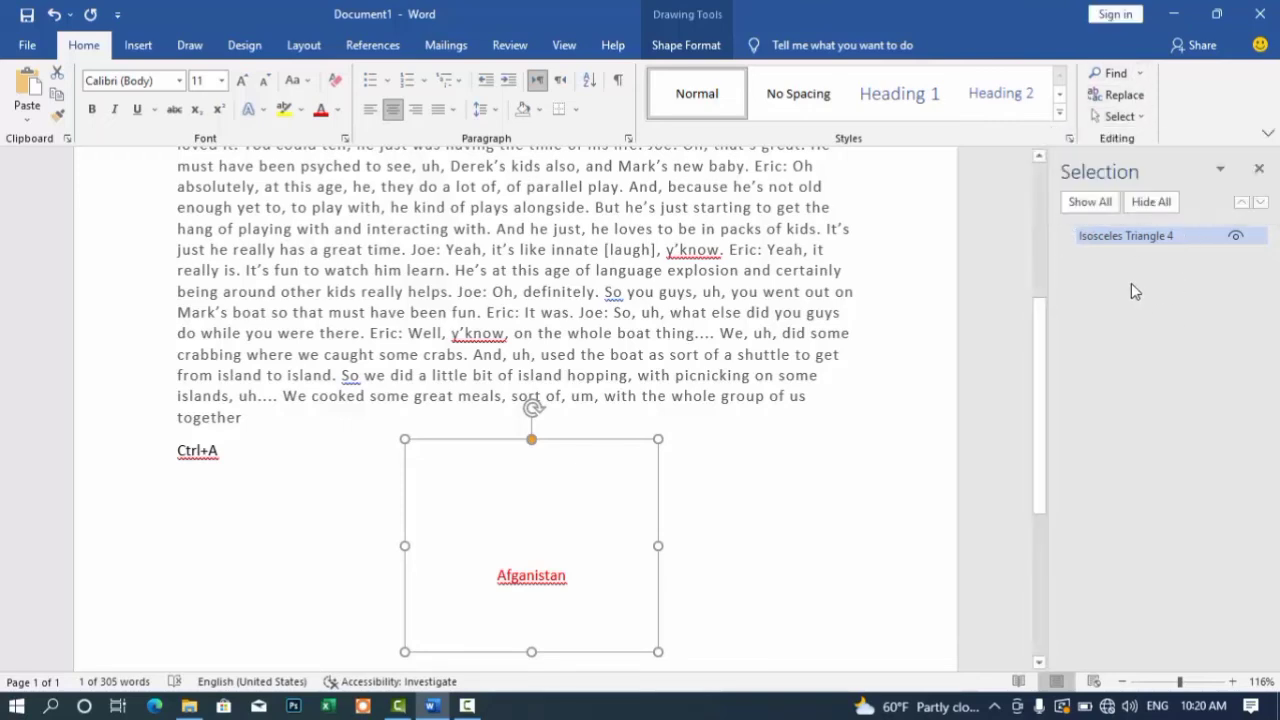
left_click(1191, 240)
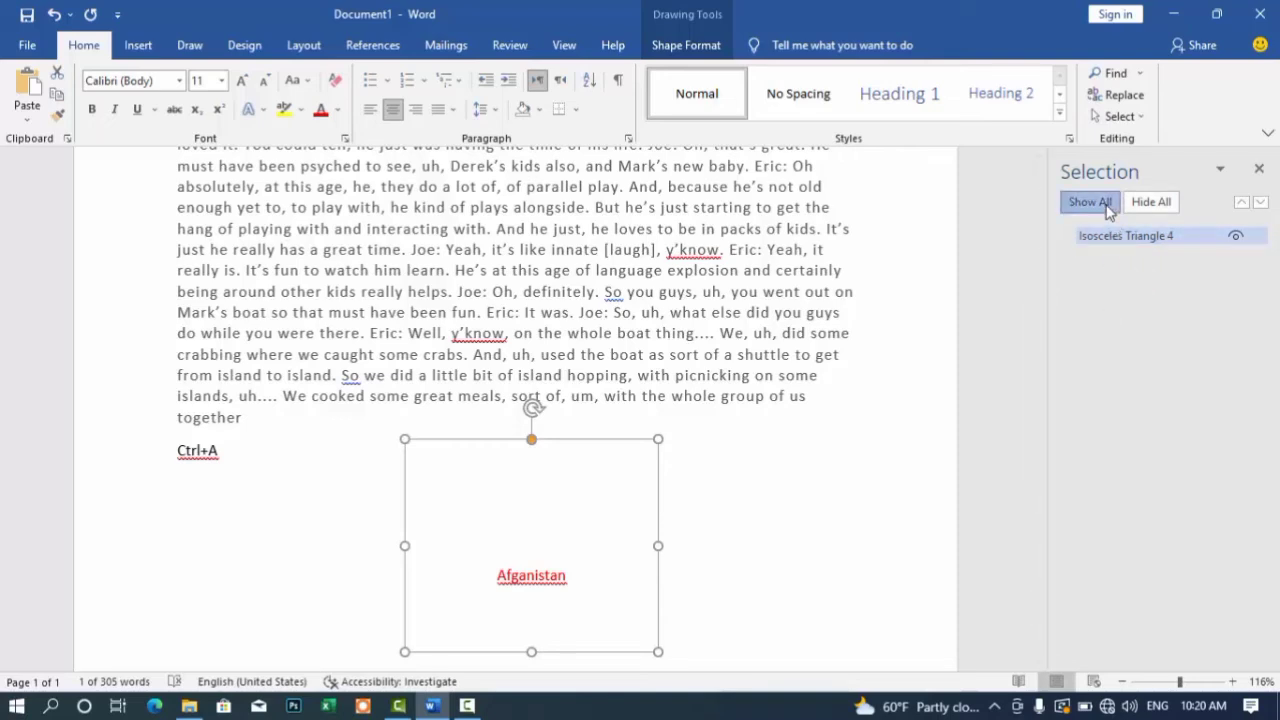
Hide all objects through the Selection pane and show them all again
left_click(1142, 204)
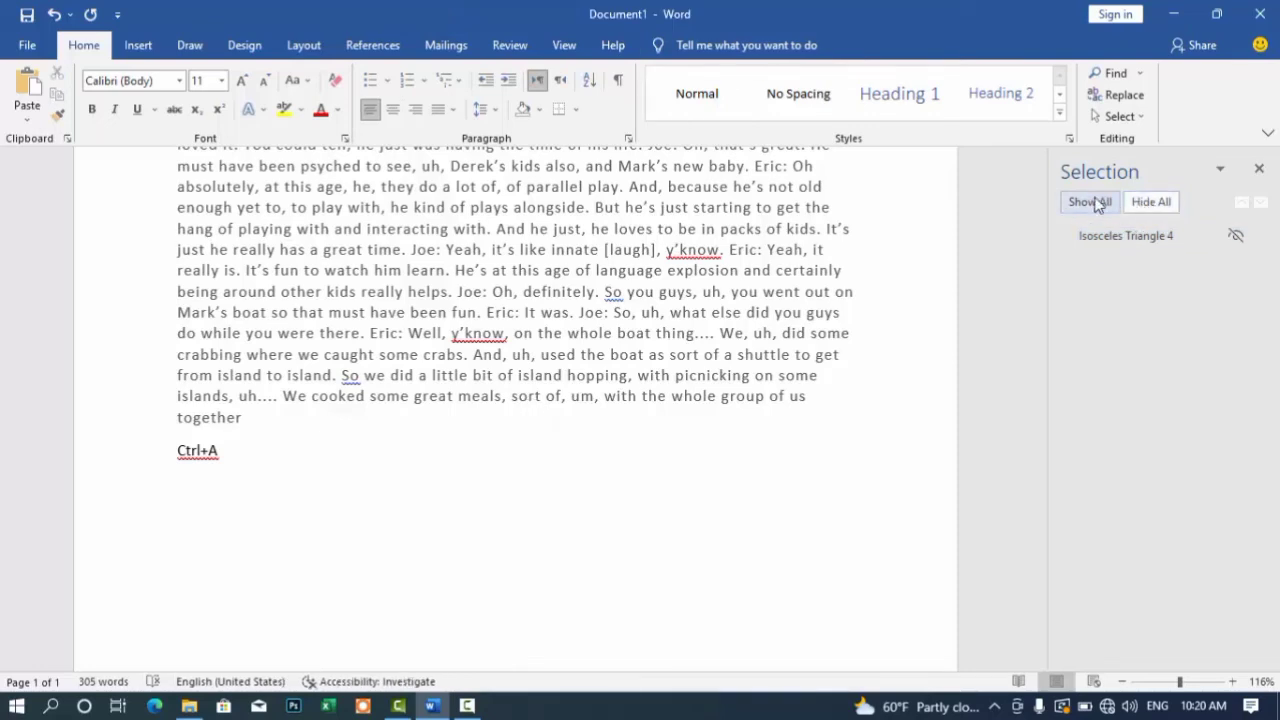
left_click(1092, 204)
left_click(1115, 117)
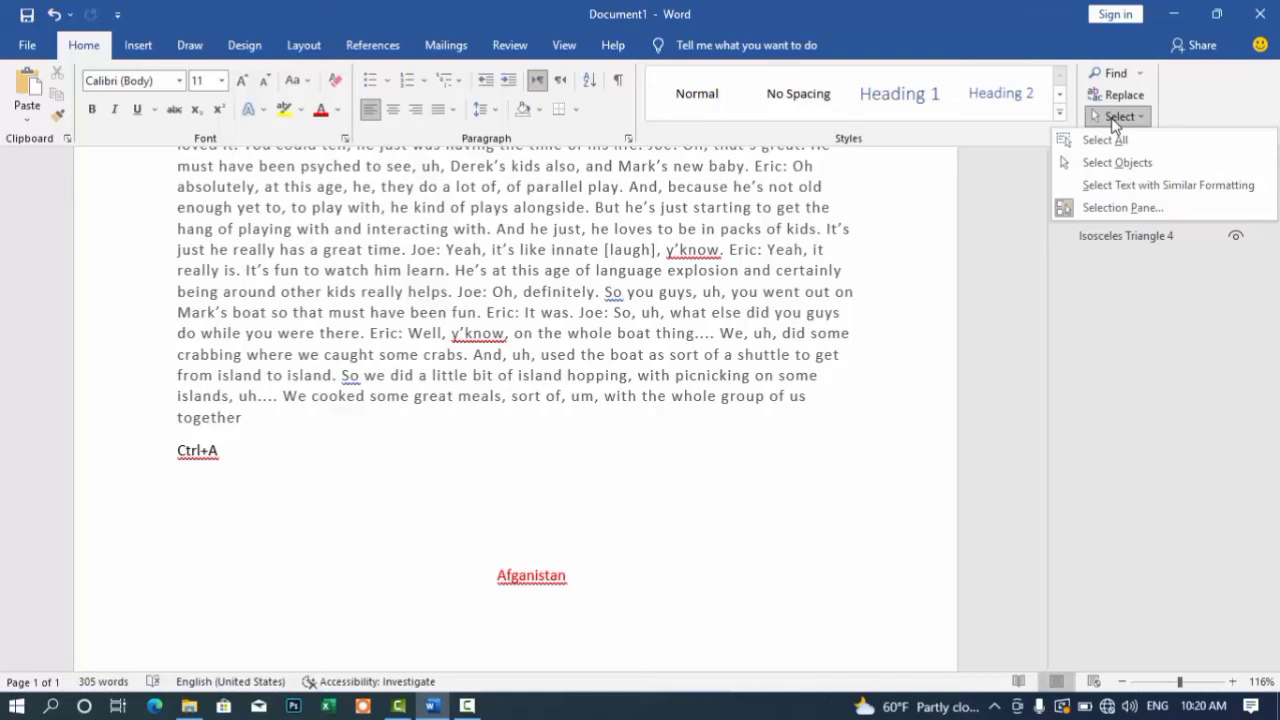
left_click(634, 448)
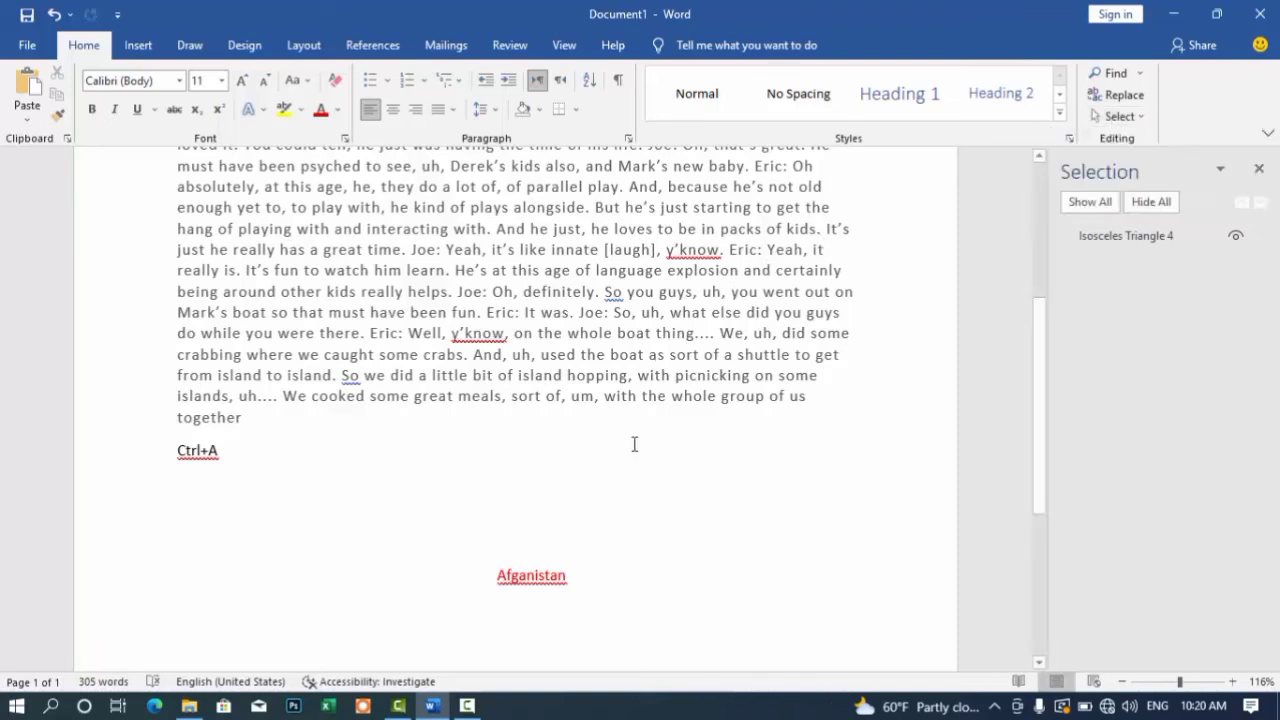
Select all content in the document and look over the Select options, choosing the Selection pane
key("ctrl+a")
left_click_drag(1040, 372, 1052, 275)
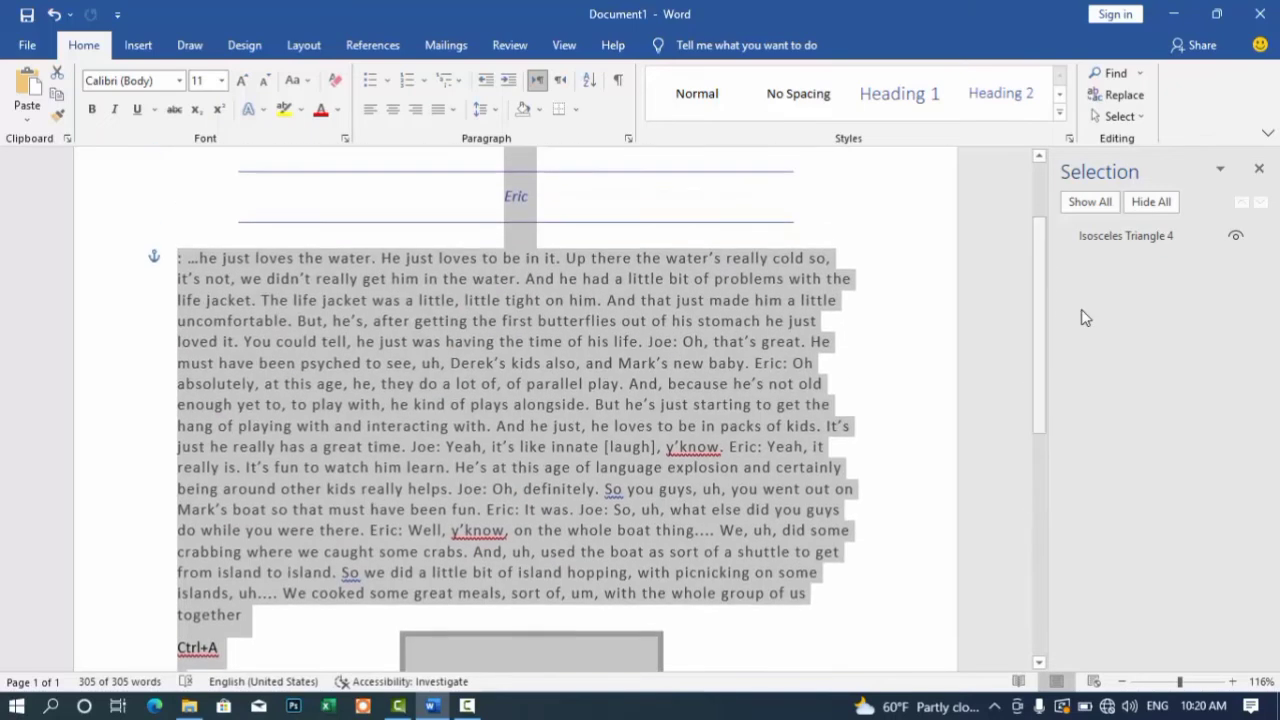
left_click(1132, 119)
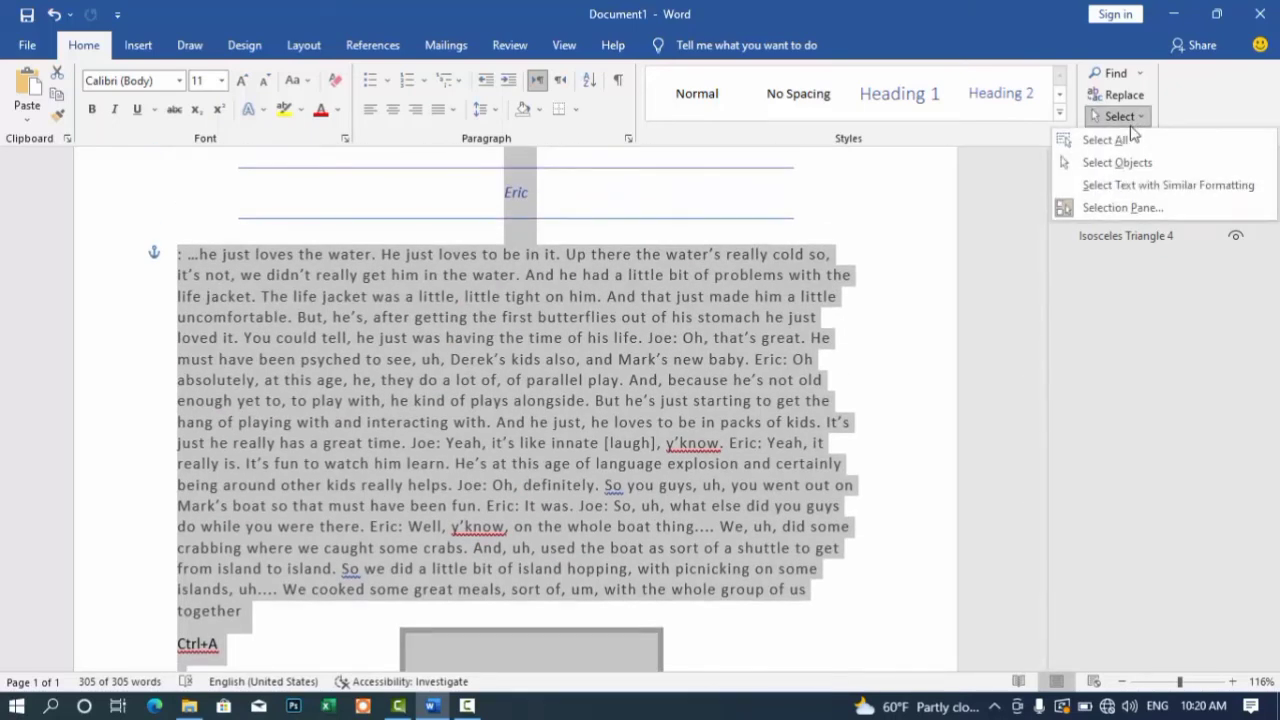
left_click(1128, 207)
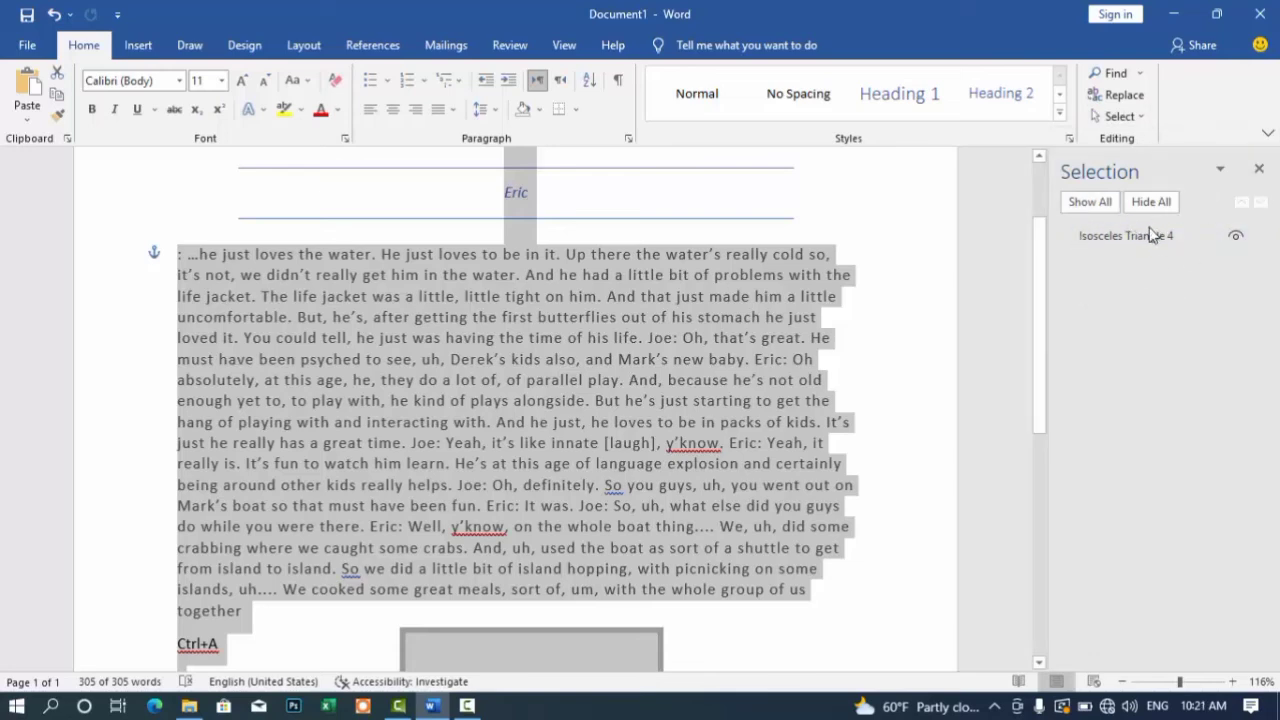
Draw a rectangle about 0.56" high and 0.47" wide in the page margin beside the first line of the paragraph
left_click(135, 46)
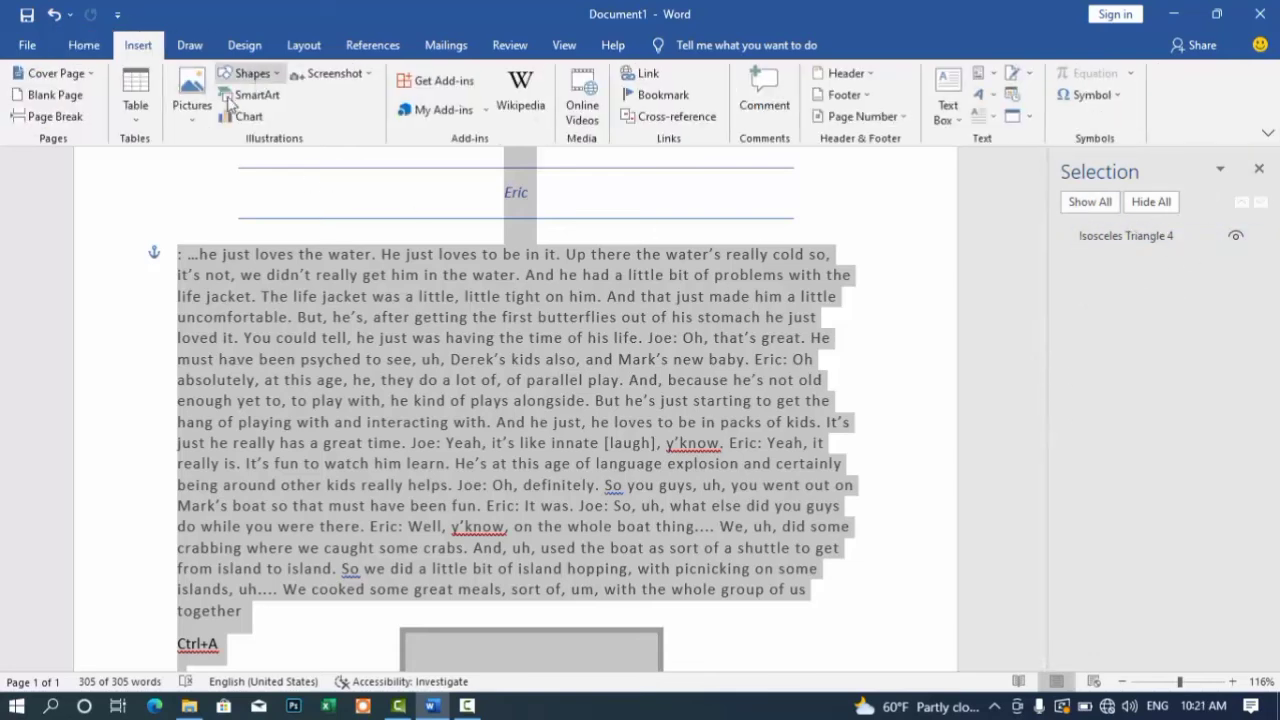
left_click(252, 73)
left_click(297, 114)
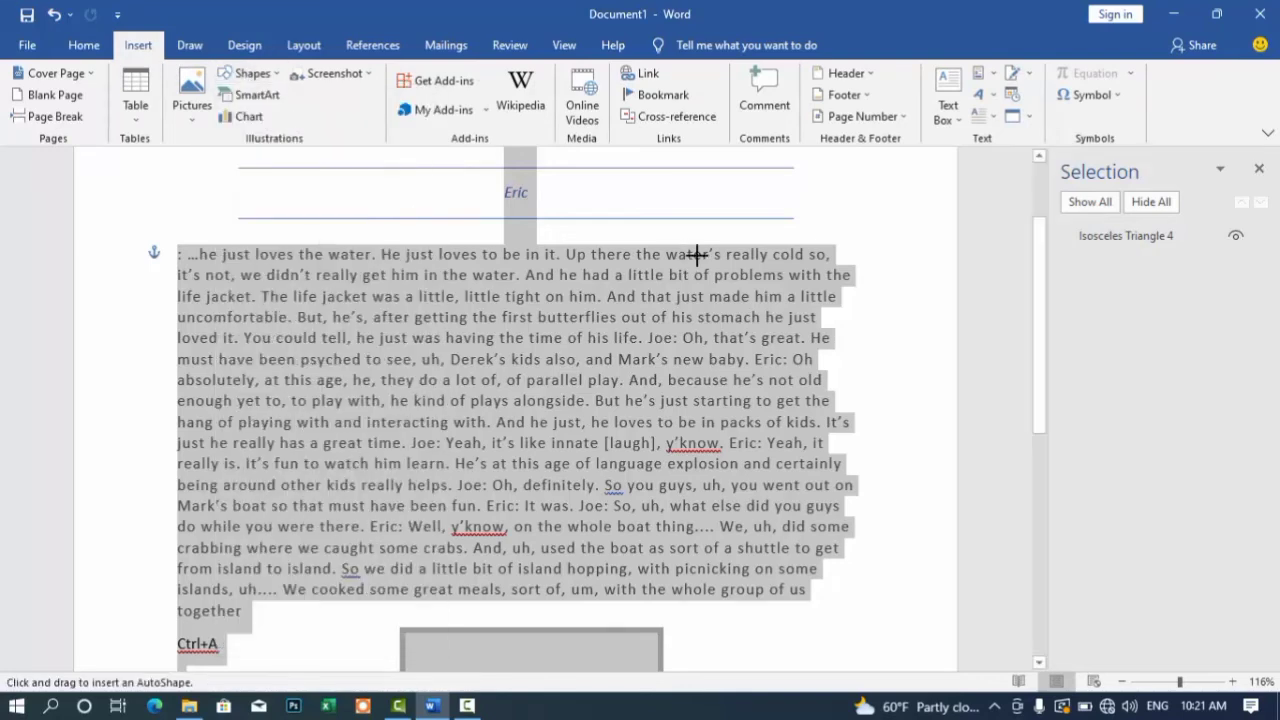
left_click_drag(866, 214, 916, 270)
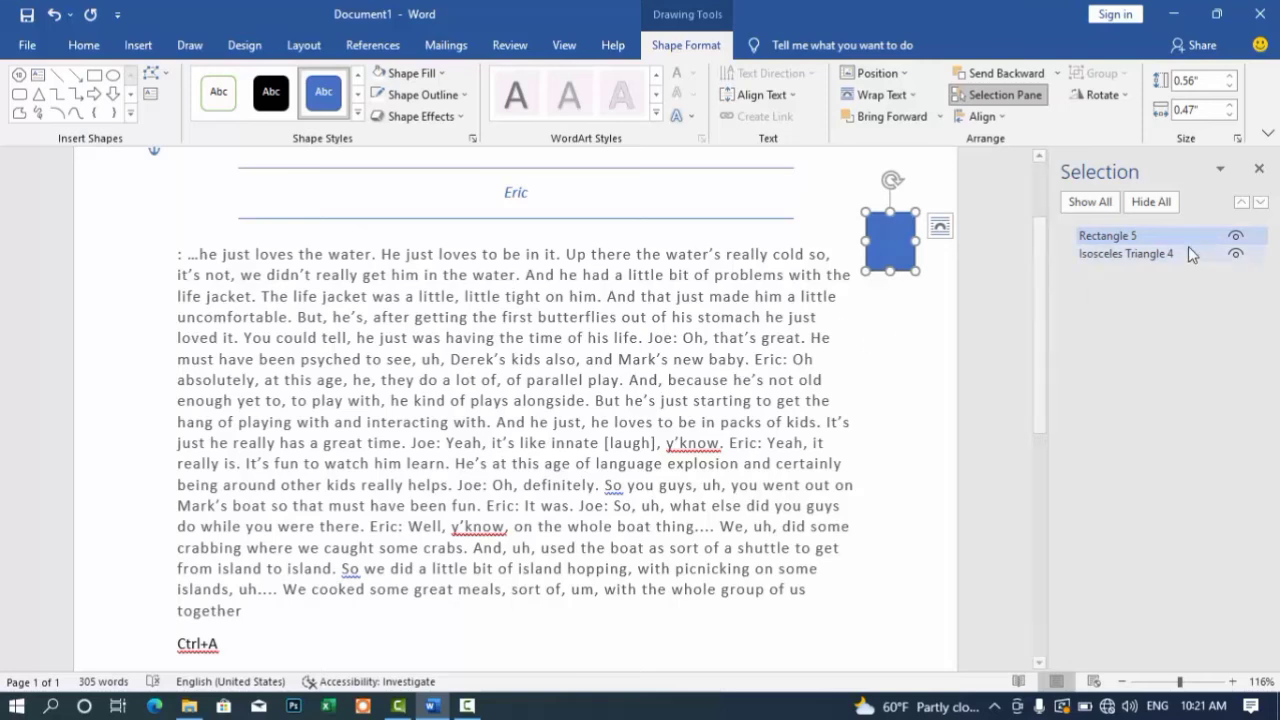
Hide both the rectangle and the triangle at once and make all objects visible again
left_click(1150, 202)
left_click(913, 246)
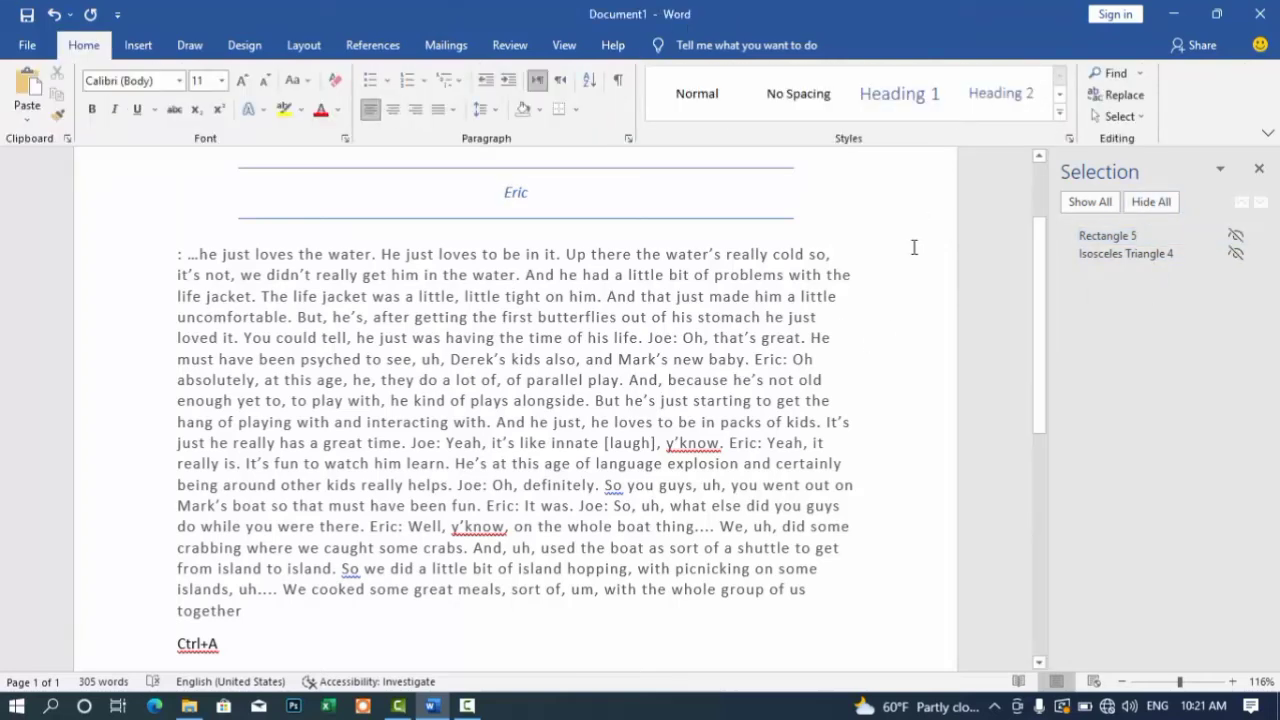
triple_click(913, 246)
double_click(914, 315)
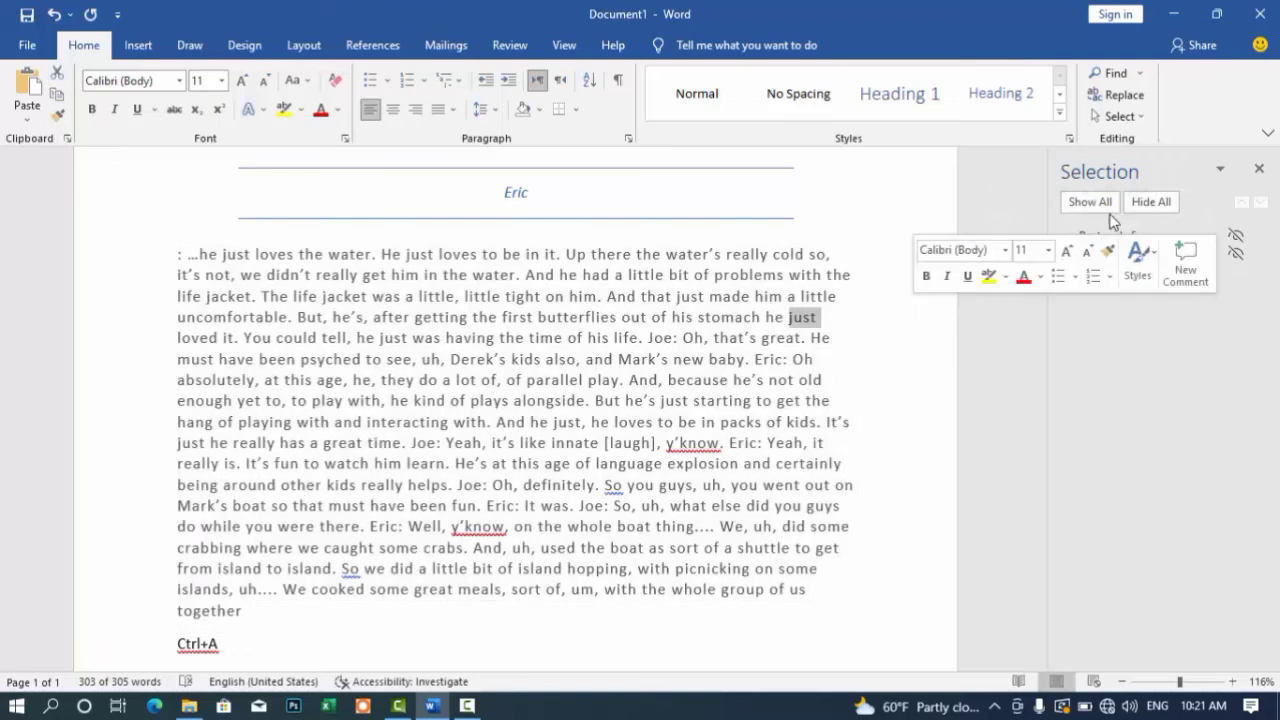
left_click(1090, 203)
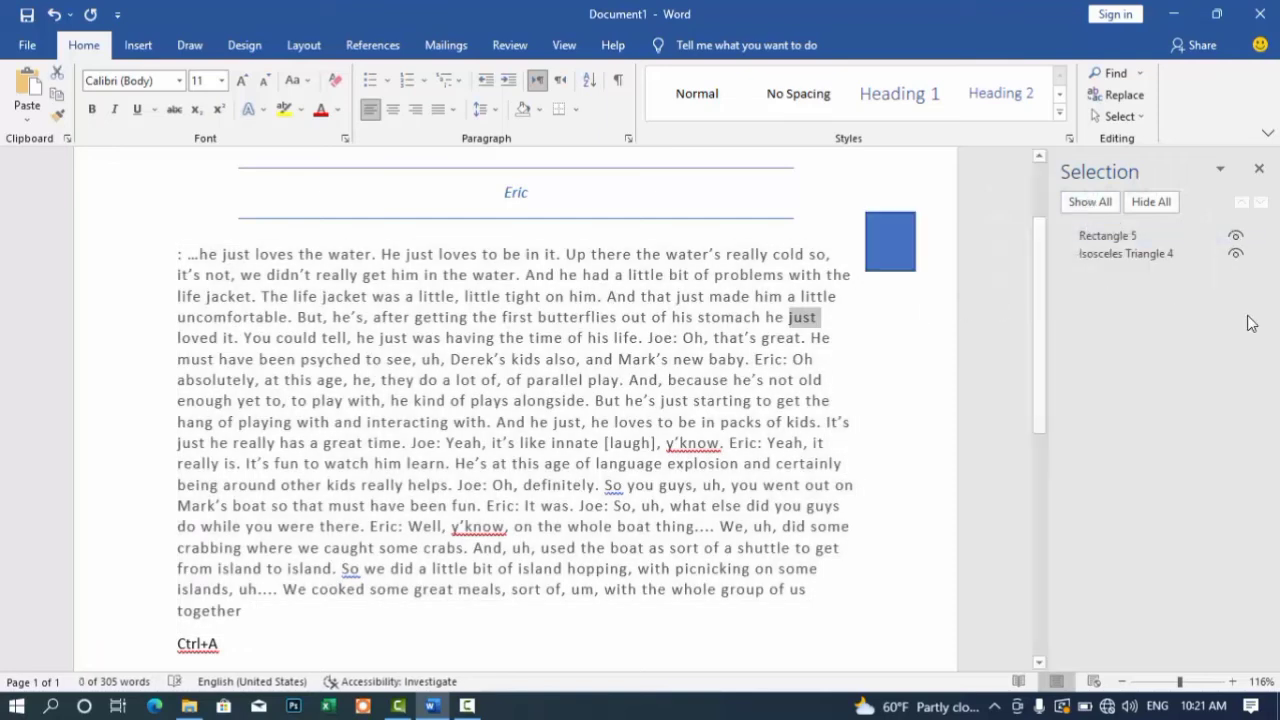
left_click_drag(1039, 257, 1036, 172)
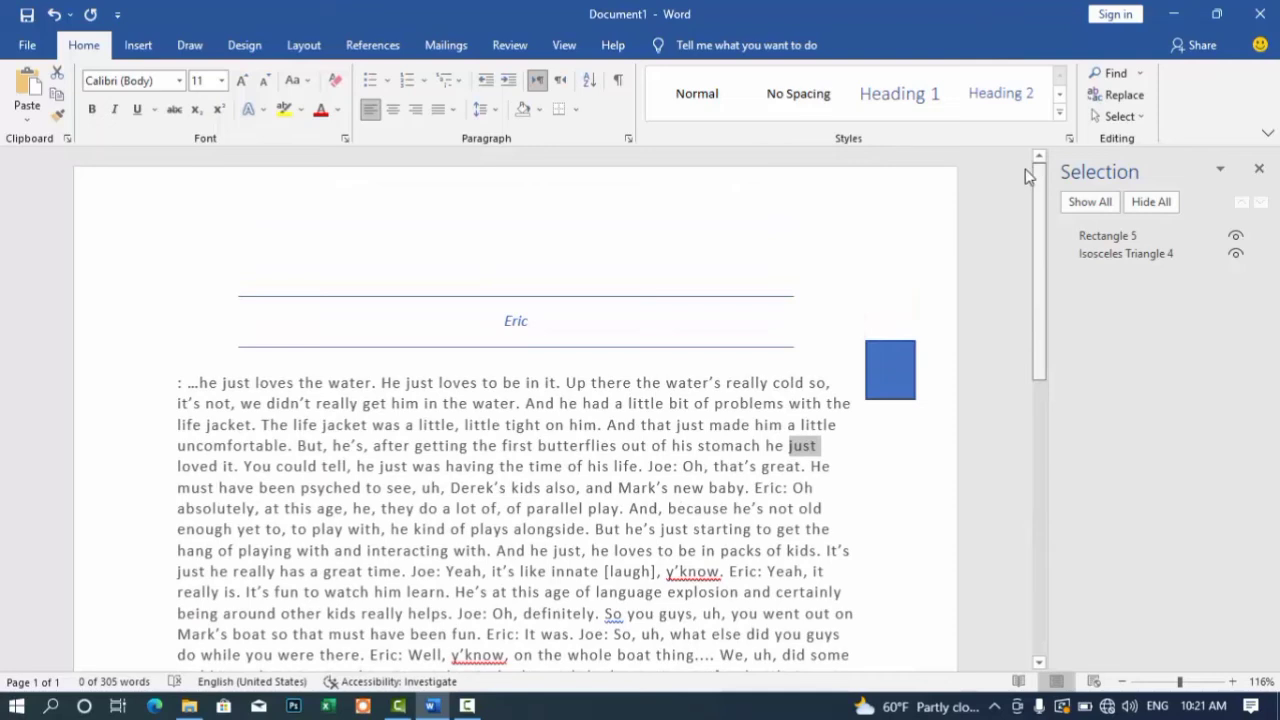
scroll(1017, 259, "down", 2)
scroll(1017, 252, "up", 1)
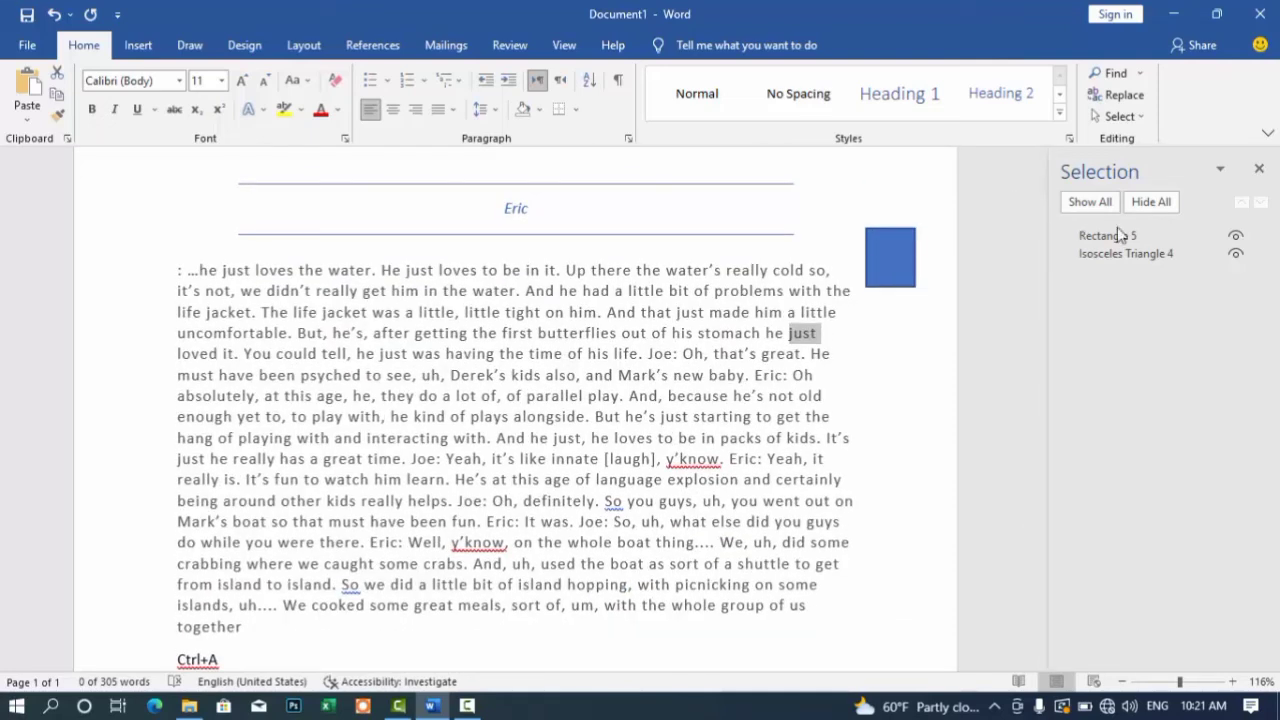
Switch the ribbon display to Full-screen mode and temporarily reveal, dismiss and reveal the ribbon again
left_click(1268, 132)
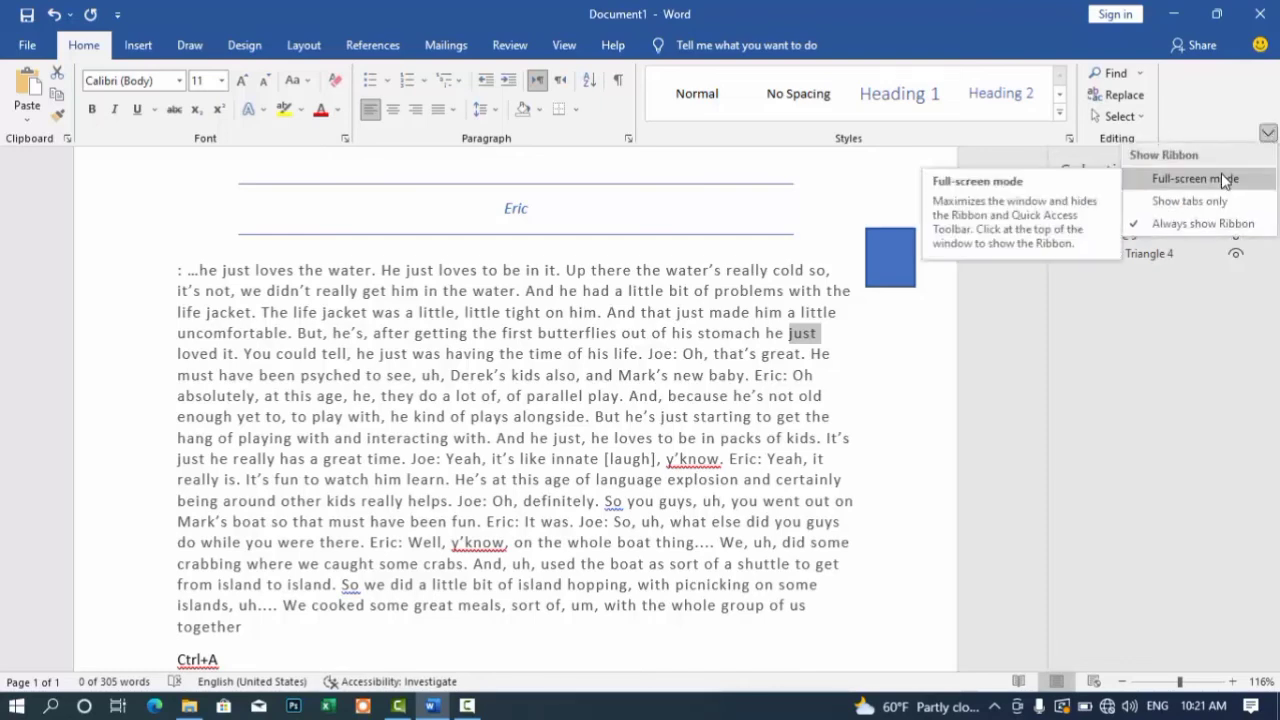
left_click(1141, 184)
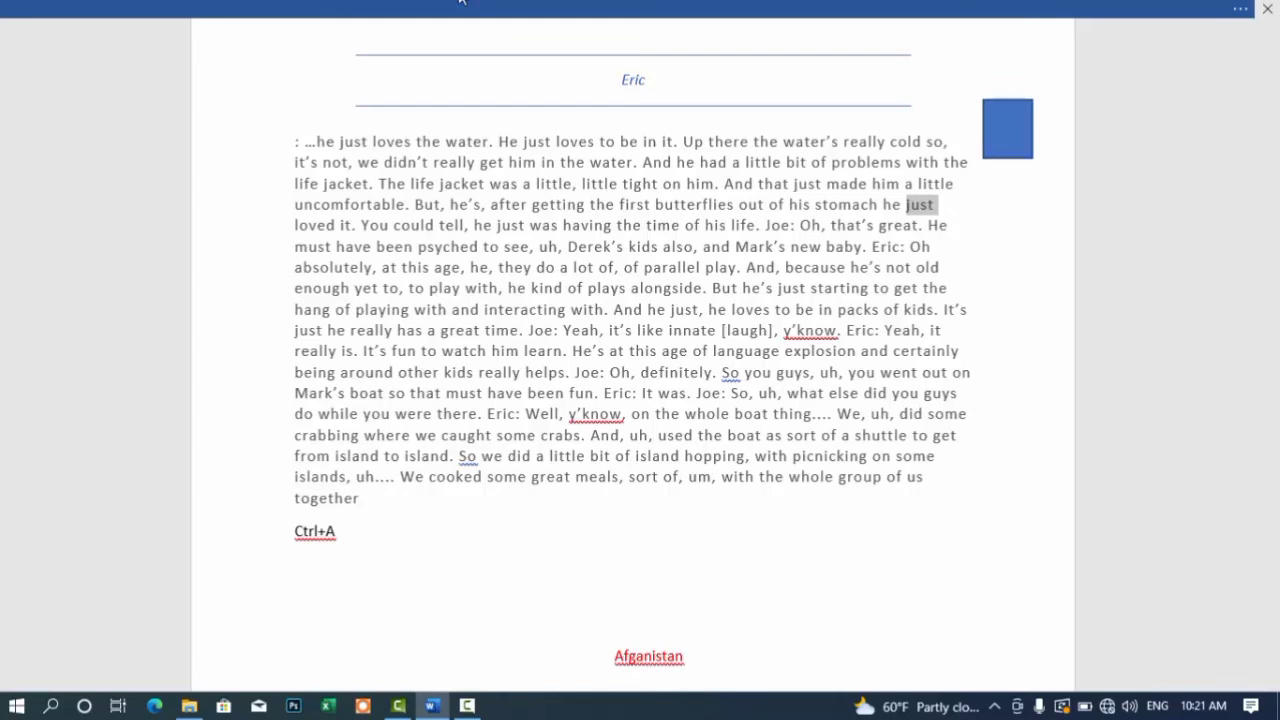
left_click(543, 18)
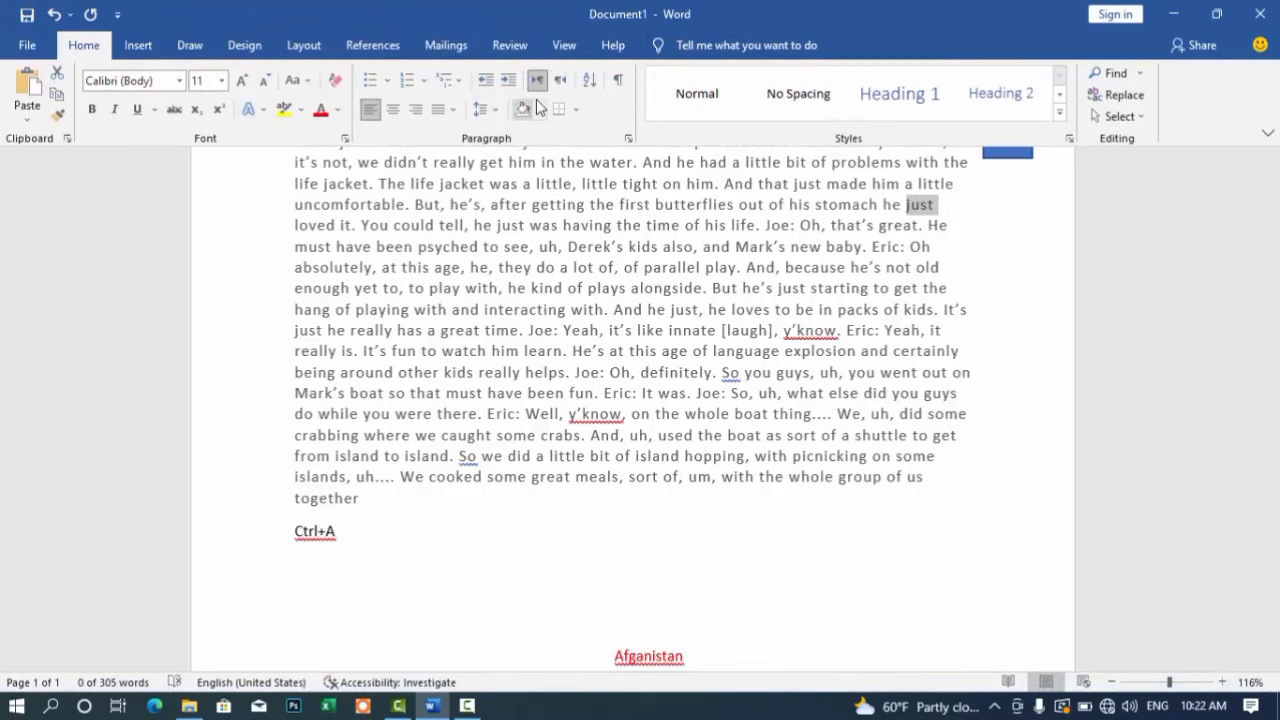
left_click(936, 578)
left_click(713, 7)
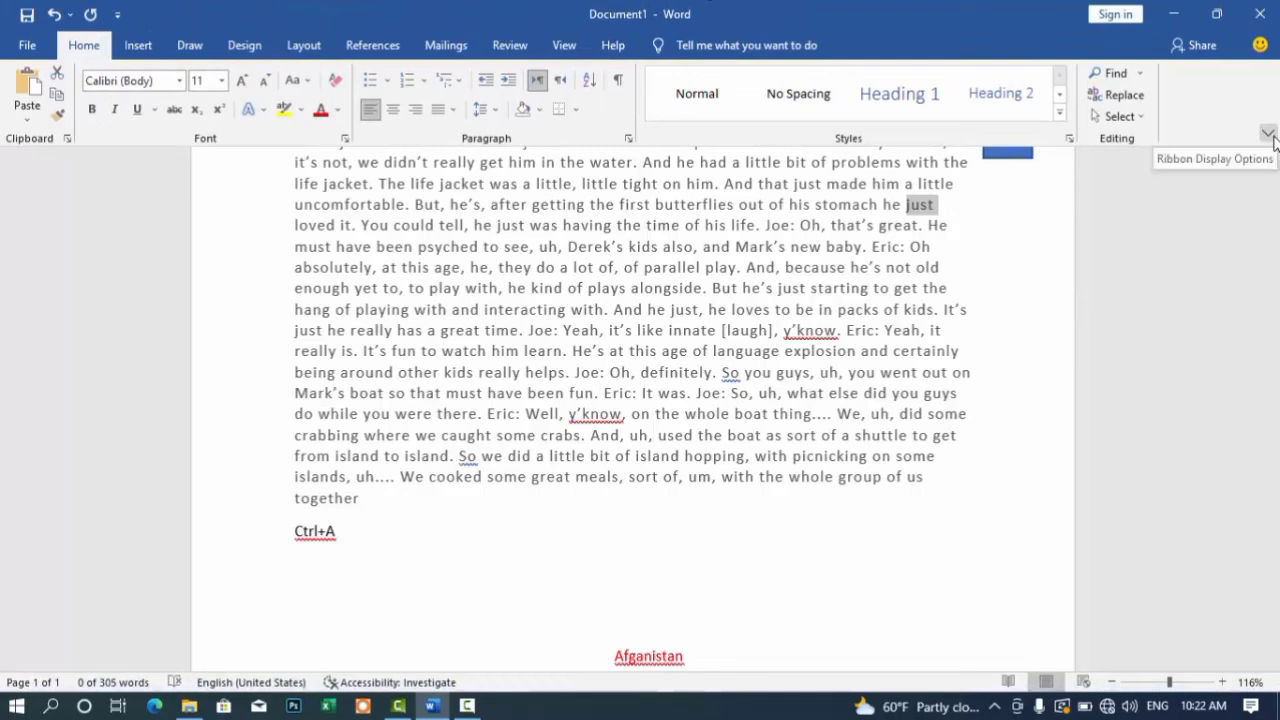
Set the ribbon display to Show tabs only
left_click(1268, 134)
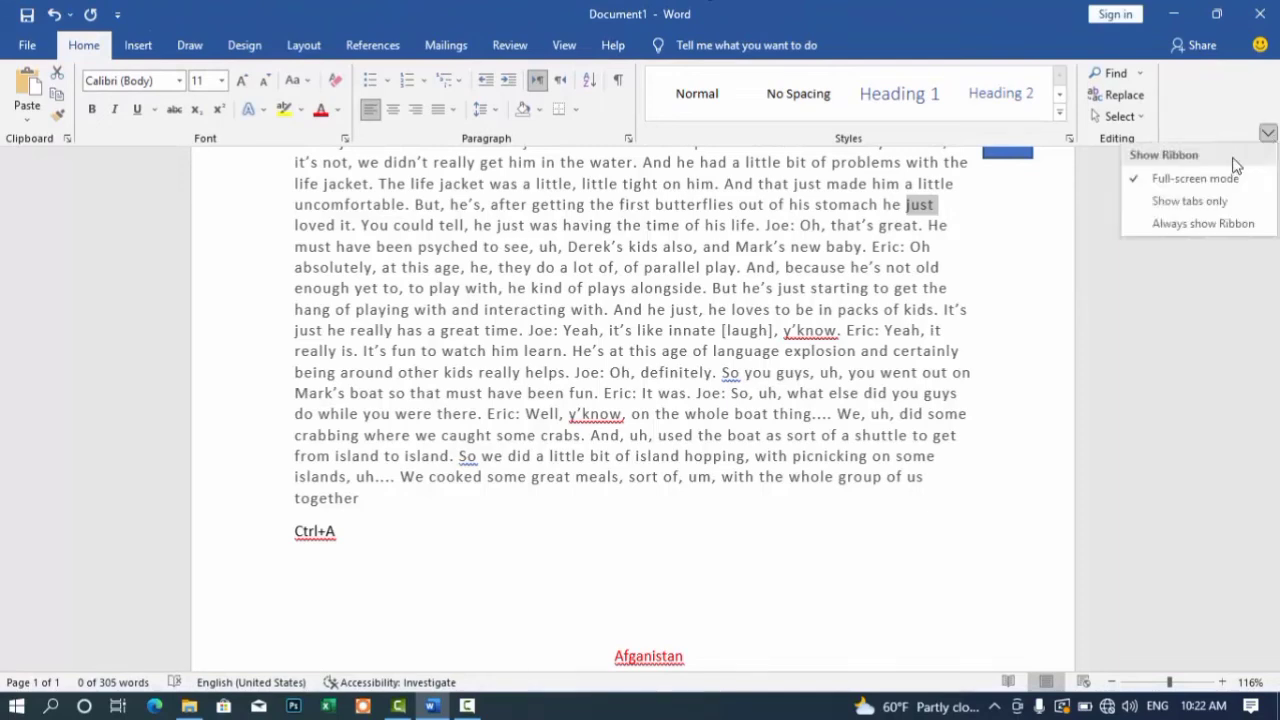
left_click(1175, 206)
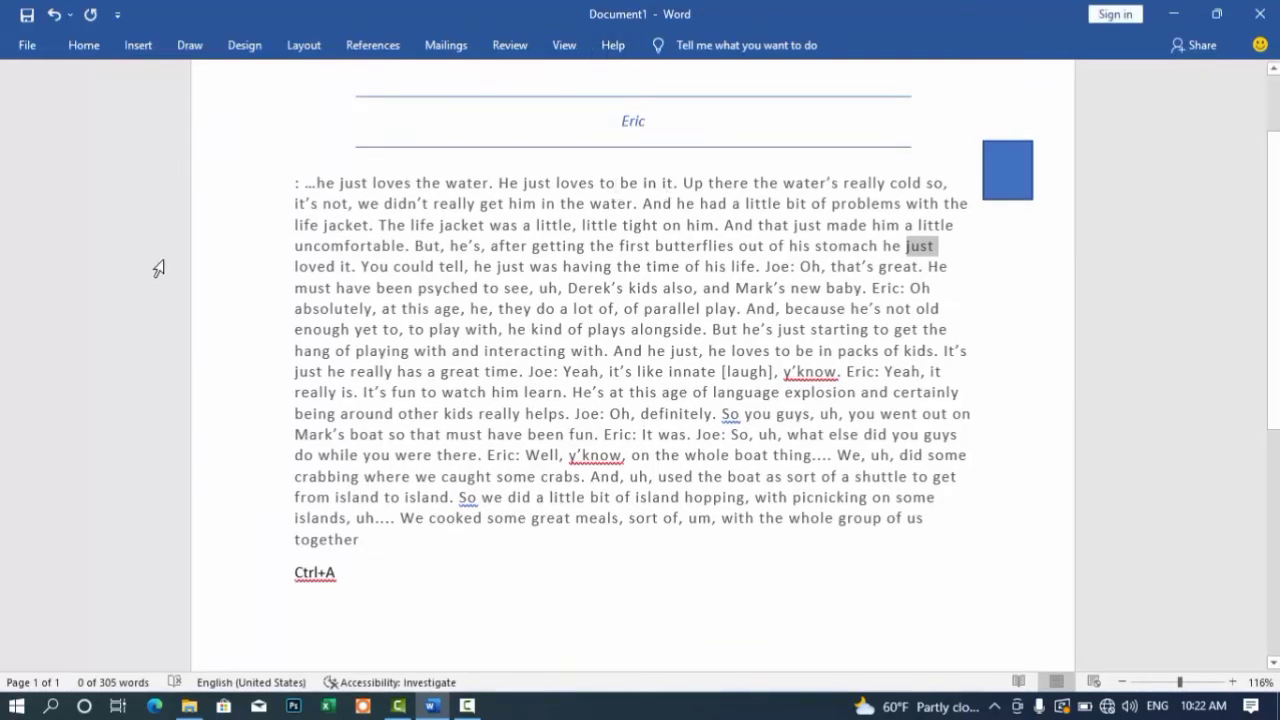
Insert a Basic Block List SmartArt graphic at the selected word and undo the insertion
left_click(131, 51)
left_click(262, 99)
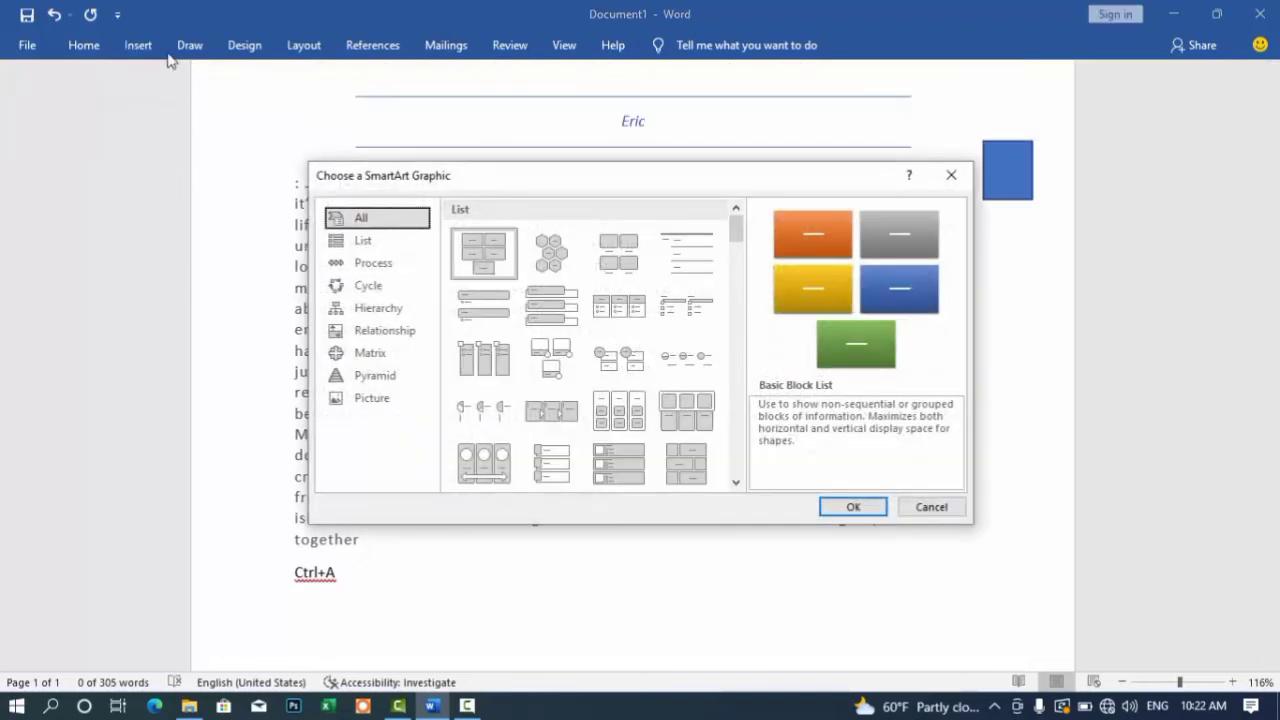
left_click(853, 506)
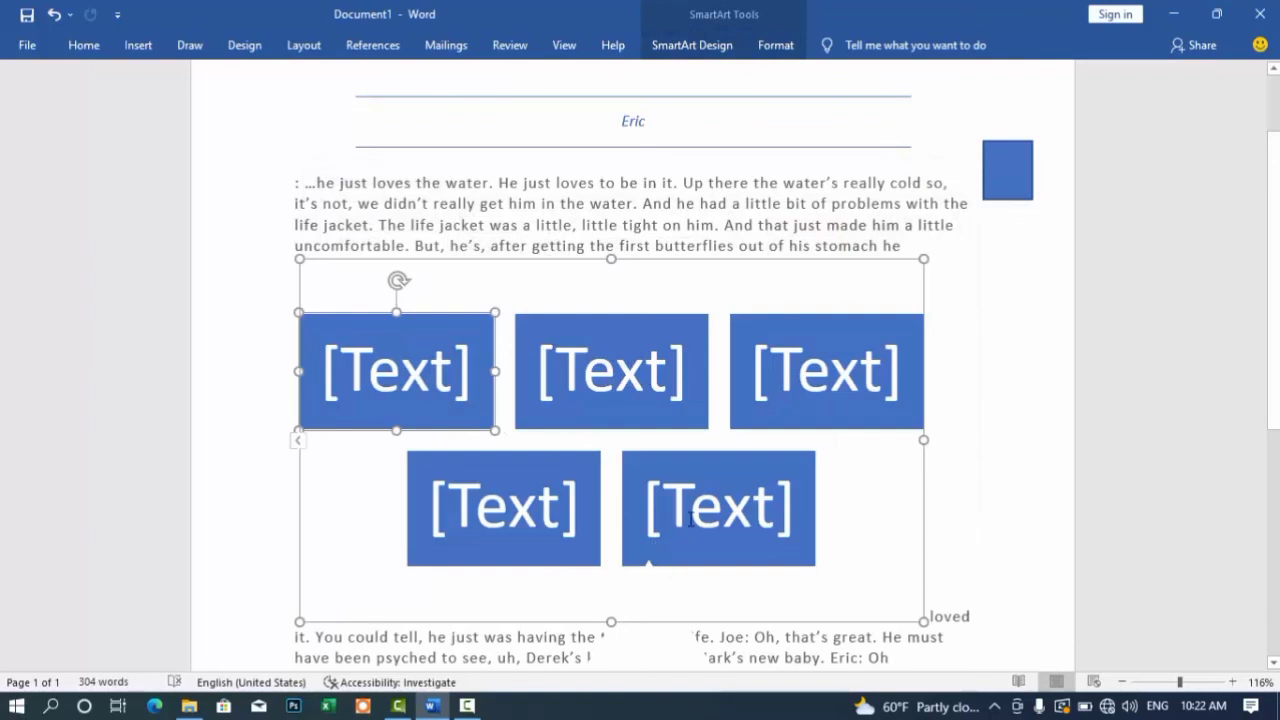
key("ctrl+z")
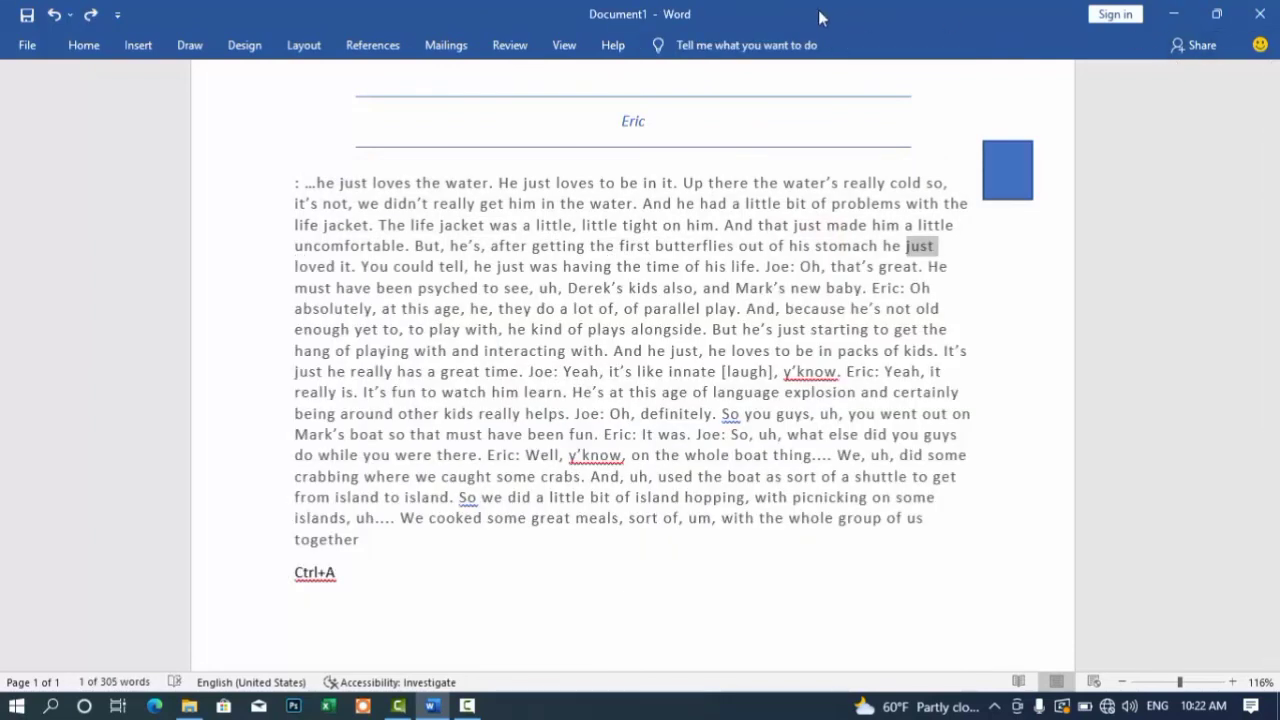
Set the ribbon display to Always show Ribbon, then reopen the display options and dismiss them without a change
left_click(87, 50)
left_click(1268, 133)
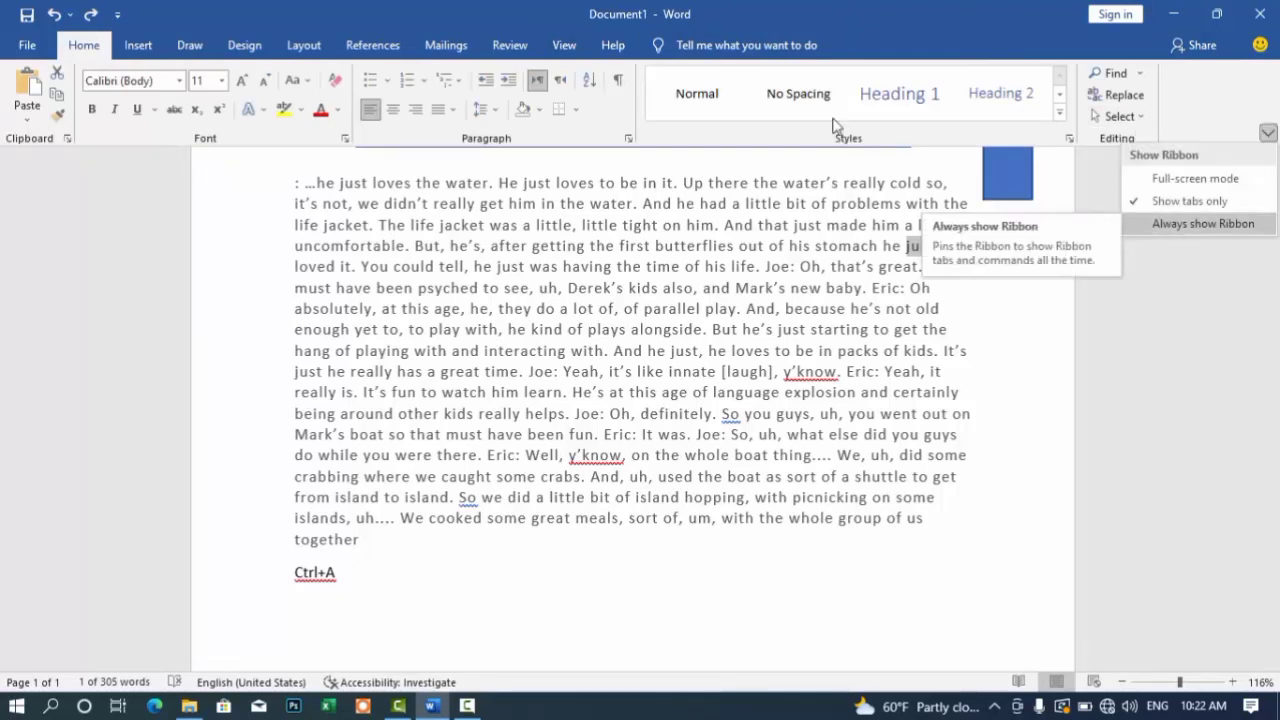
left_click(1142, 220)
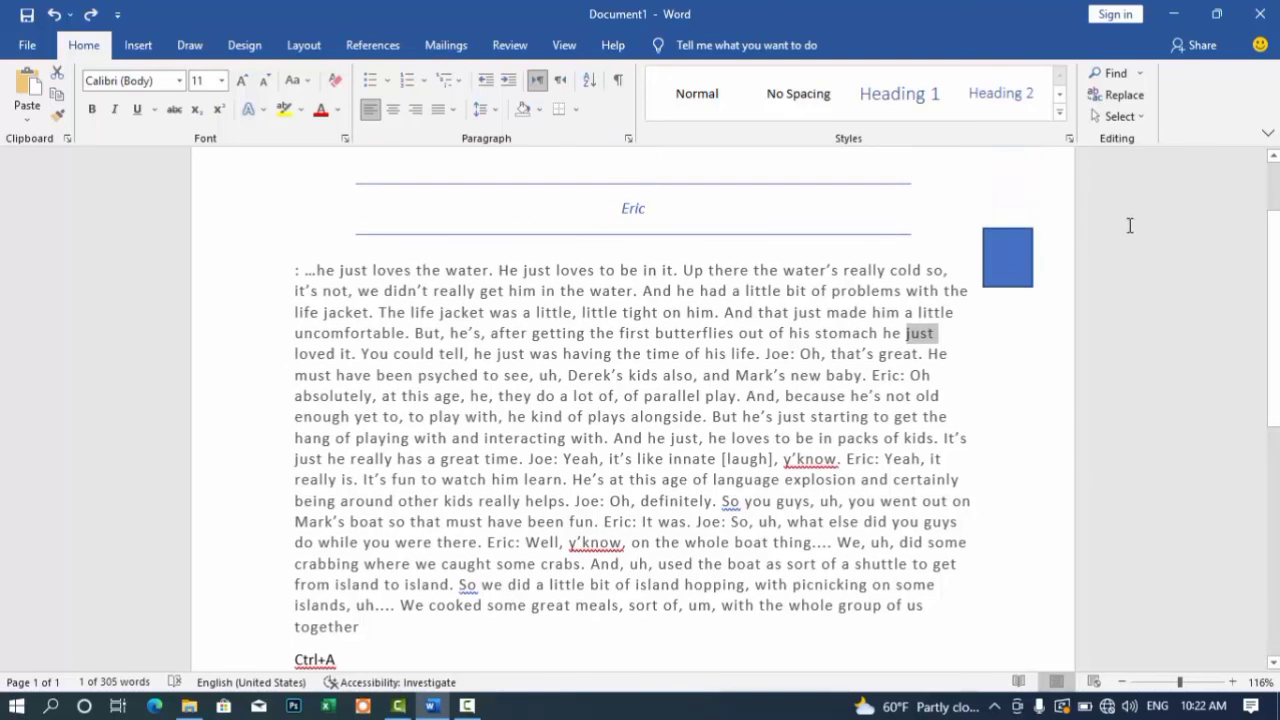
left_click(1266, 134)
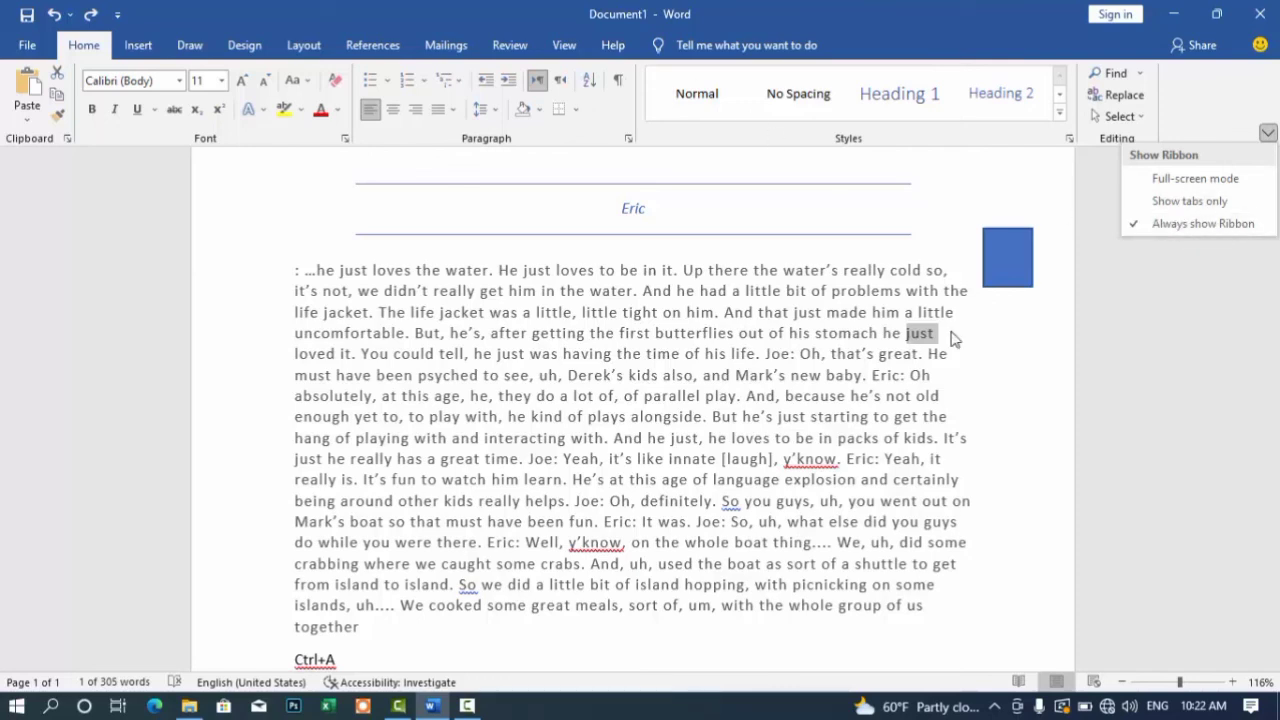
left_click(992, 382)
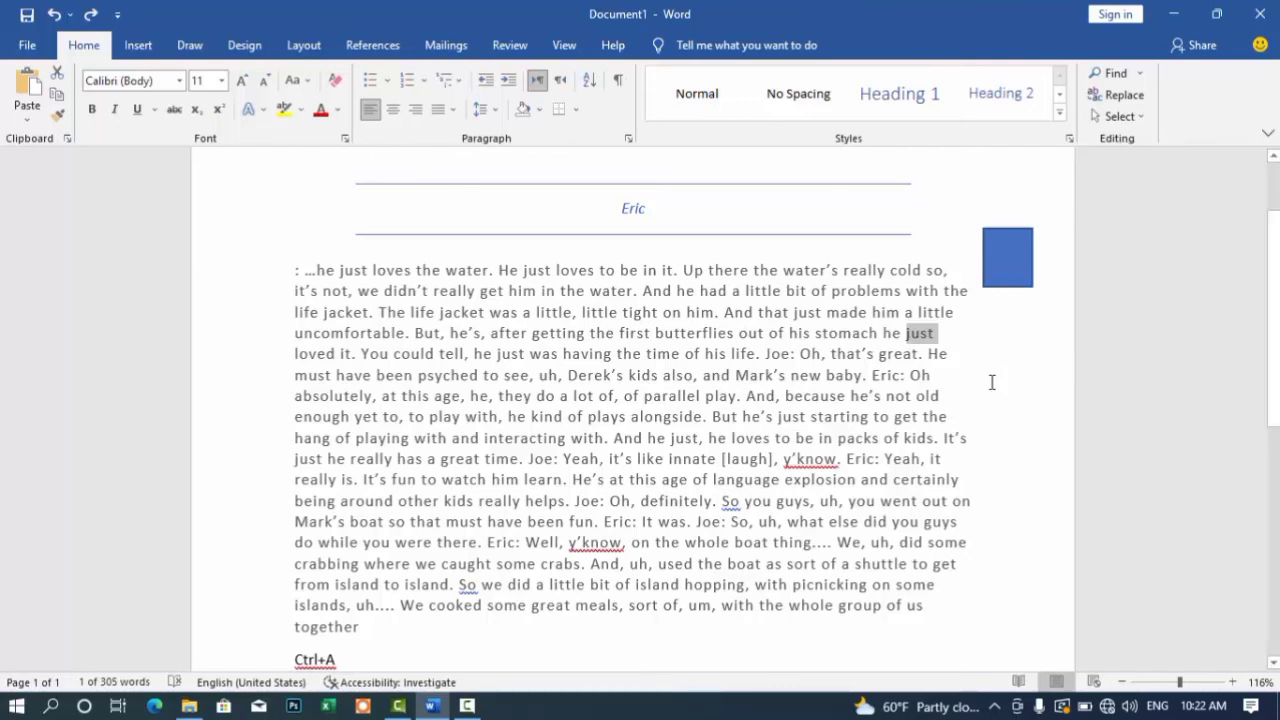